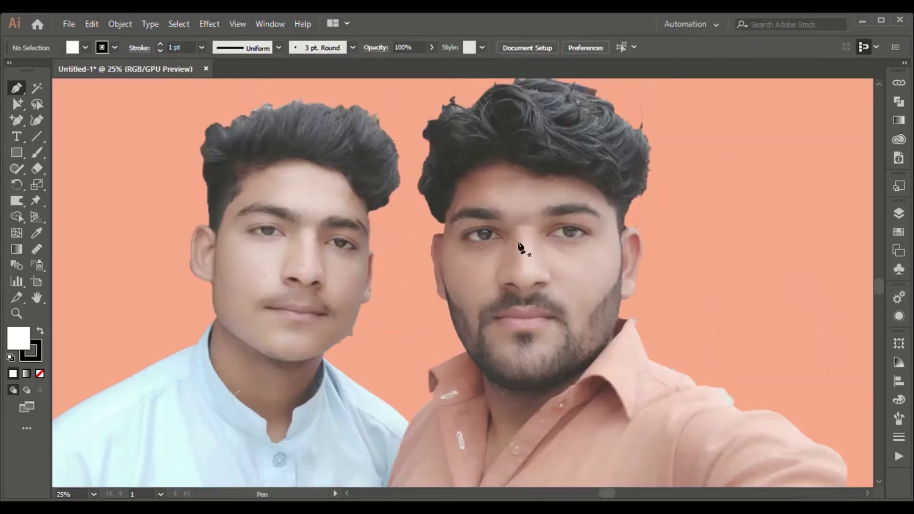
Zoom in on the faces and undo a stray test ellipse before tracing the hair.
{"action": "key", "text": "ctrl+plus"}
{"action": "key", "text": "ctrl+plus"}
{"action": "key", "text": "ctrl+plus"}
{"action": "left_click_drag", "start_coordinate": [471, 186], "coordinate": [471, 186]}
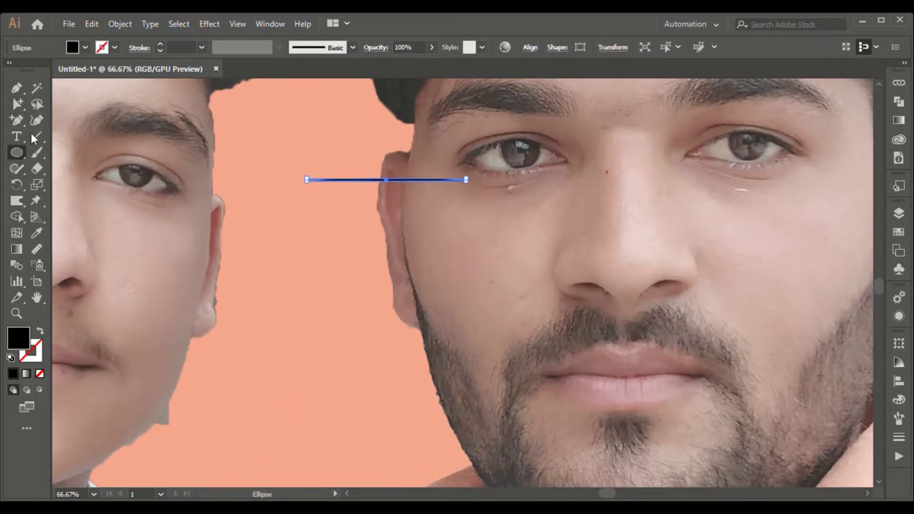
{"action": "key", "text": "a"}
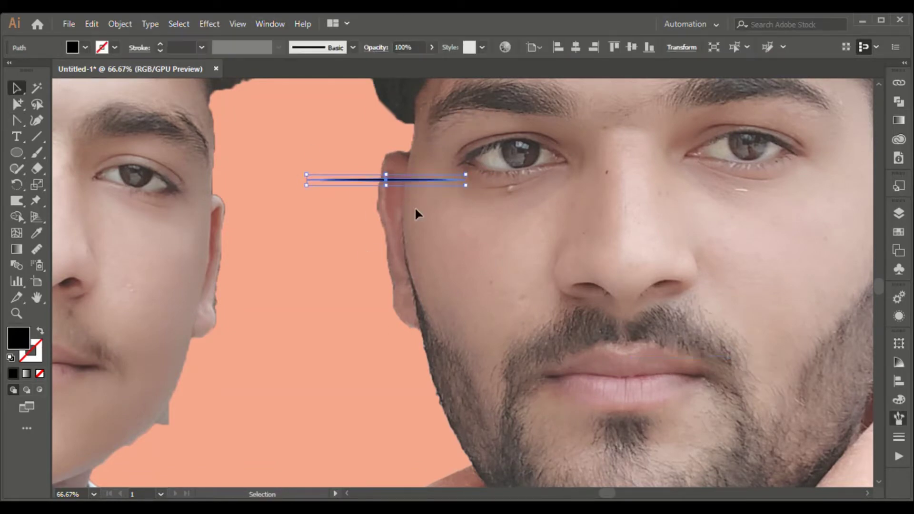
{"action": "key", "text": "ctrl+z"}
{"action": "key", "text": "b"}
{"action": "key", "text": "ctrl+minus"}
{"action": "key", "text": "ctrl+minus"}
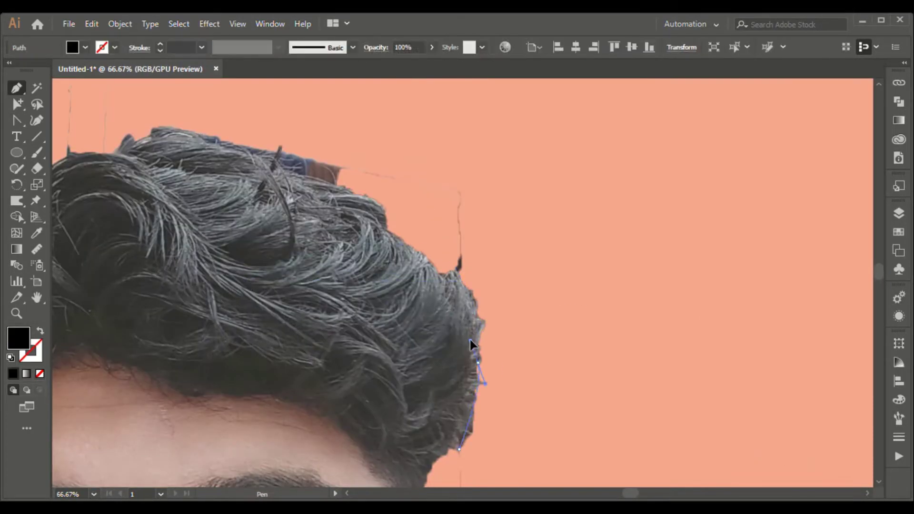
Trace the hair outline from its right edge over the top and down the left side.
{"action": "left_click_drag", "start_coordinate": [478, 341], "coordinate": [481, 346]}
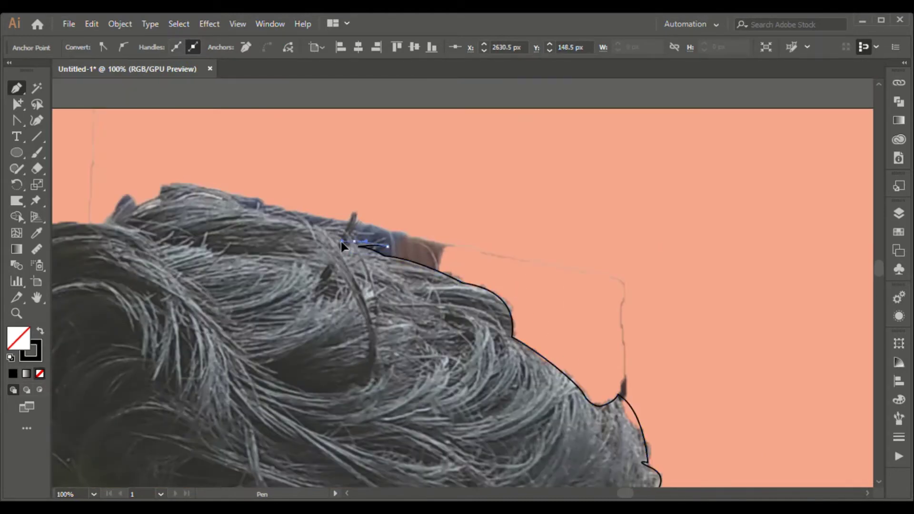
{"action": "left_click_drag", "start_coordinate": [269, 219], "coordinate": [303, 223]}
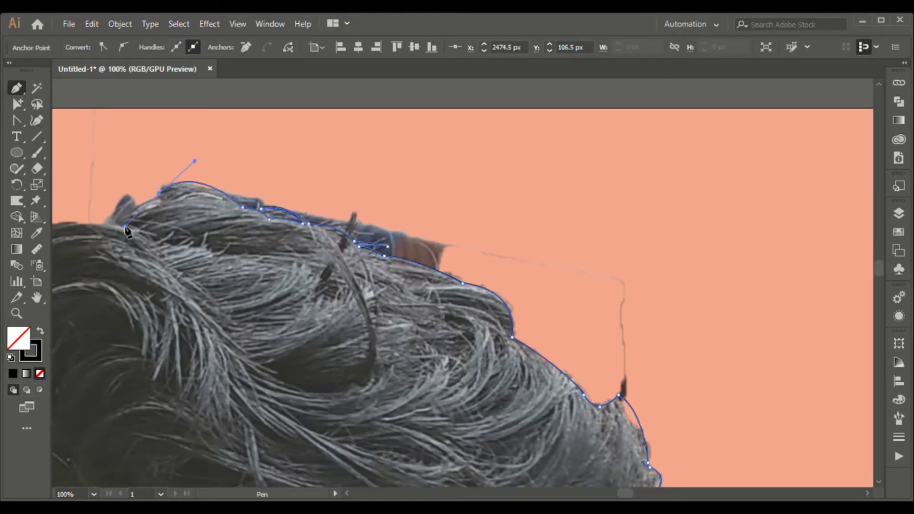
{"action": "key", "text": "ctrl+plus"}
{"action": "left_click_drag", "start_coordinate": [370, 300], "coordinate": [372, 307]}
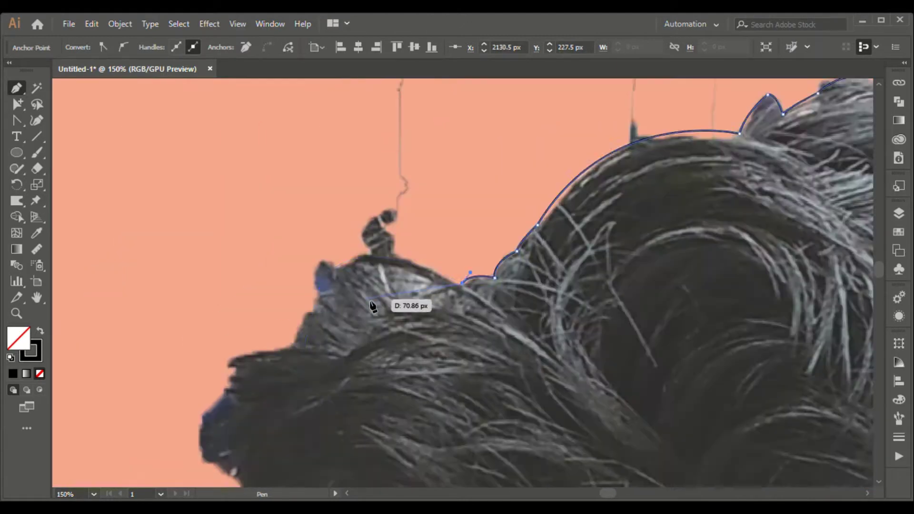
{"action": "left_click_drag", "start_coordinate": [288, 344], "coordinate": [273, 481]}
{"action": "scroll", "coordinate": [241, 247], "scroll_direction": "down", "scroll_amount": 3}
{"action": "left_click_drag", "start_coordinate": [238, 414], "coordinate": [241, 431]}
{"action": "scroll", "coordinate": [240, 431], "scroll_direction": "down", "scroll_amount": 2}
{"action": "left_click_drag", "start_coordinate": [212, 330], "coordinate": [213, 346]}
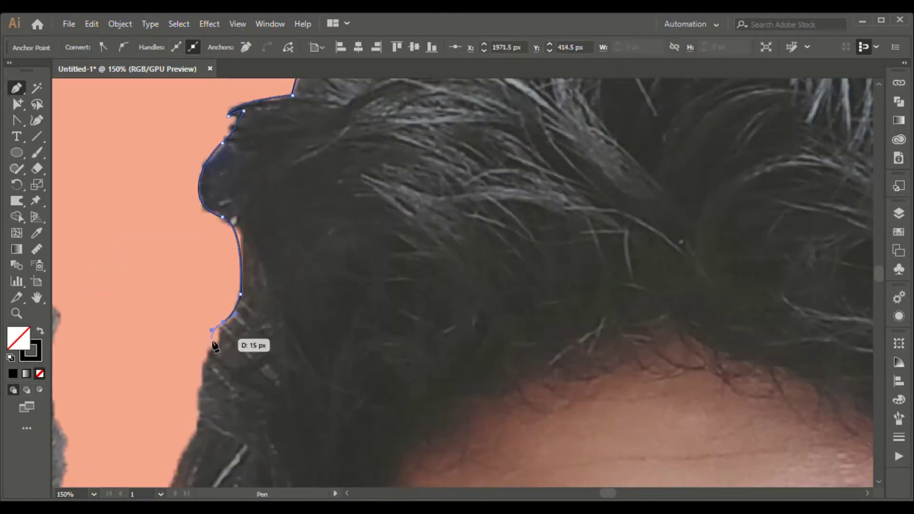
{"action": "scroll", "coordinate": [213, 345], "scroll_direction": "left", "scroll_amount": 5}
{"action": "left_click_drag", "start_coordinate": [388, 374], "coordinate": [520, 425]}
{"action": "scroll", "coordinate": [494, 367], "scroll_direction": "down", "scroll_amount": 2}
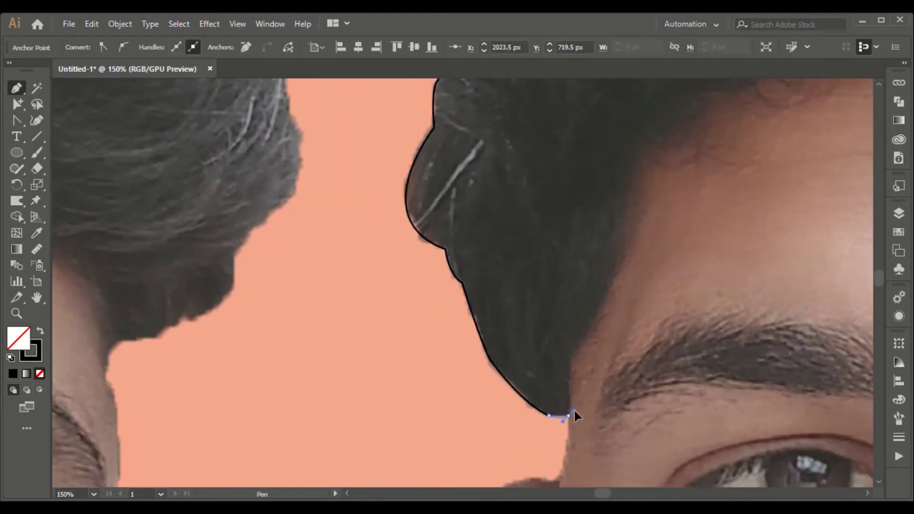
Continue the outline along the forehead hairline to the right temple and down toward the ear.
{"action": "key", "text": "ctrl+minus"}
{"action": "key", "text": "ctrl+minus"}
{"action": "key", "text": "ctrl+minus"}
{"action": "key", "text": "ctrl+plus"}
{"action": "key", "text": "ctrl+plus"}
{"action": "left_click", "coordinate": [459, 245]}
{"action": "key", "text": "ctrl+minus"}
{"action": "left_click", "coordinate": [509, 225]}
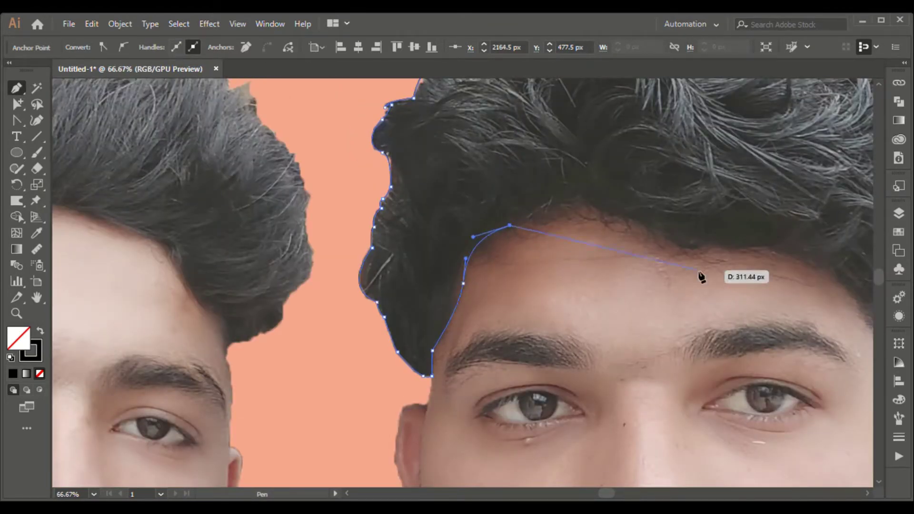
{"action": "left_click_drag", "start_coordinate": [548, 212], "coordinate": [591, 204]}
{"action": "left_click_drag", "start_coordinate": [719, 248], "coordinate": [757, 259]}
{"action": "scroll", "coordinate": [769, 284], "scroll_direction": "right", "scroll_amount": 10}
{"action": "scroll", "coordinate": [770, 285], "scroll_direction": "up", "scroll_amount": 1}
{"action": "left_click", "coordinate": [506, 285]}
{"action": "left_click_drag", "start_coordinate": [579, 315], "coordinate": [581, 322]}
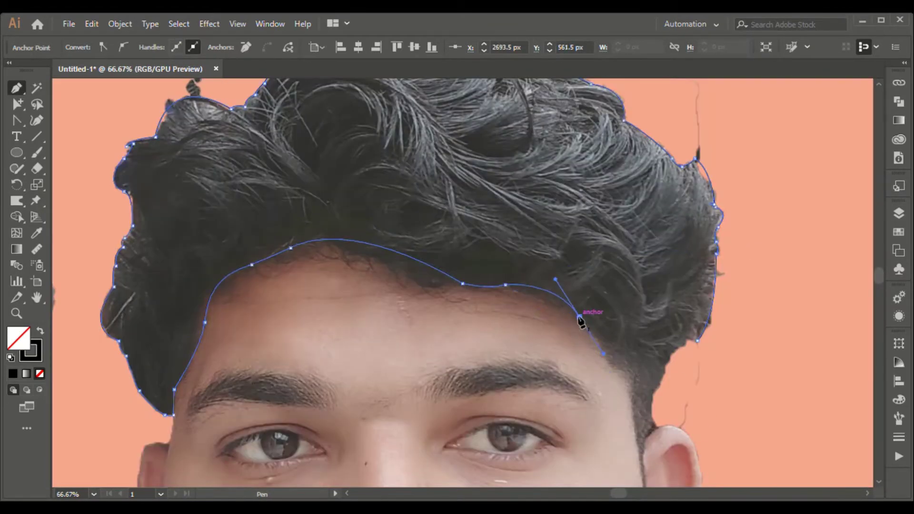
{"action": "scroll", "coordinate": [628, 390], "scroll_direction": "down", "scroll_amount": 5}
Trace down the sideburn and cheek, then around the mustache, goatee and chin's left side.
{"action": "left_click", "coordinate": [471, 335]}
{"action": "left_click", "coordinate": [472, 413]}
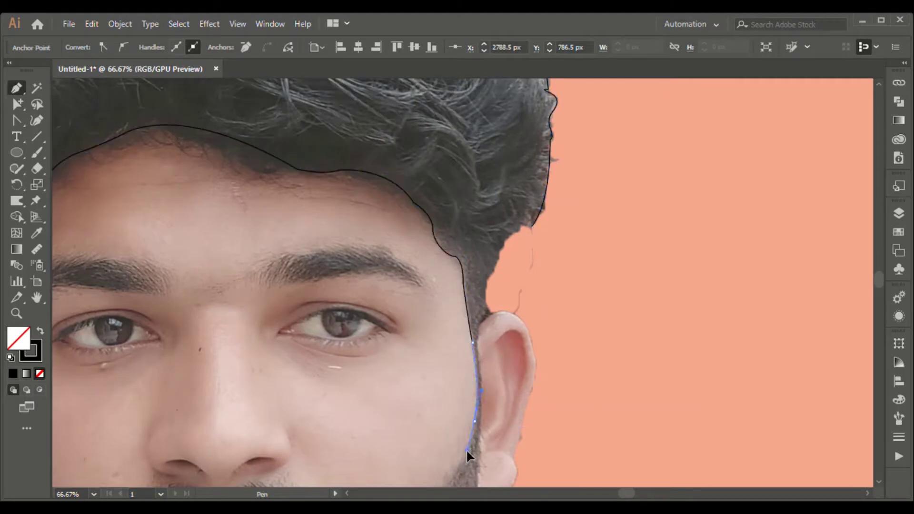
{"action": "scroll", "coordinate": [429, 447], "scroll_direction": "down", "scroll_amount": 5}
{"action": "left_click", "coordinate": [400, 374]}
{"action": "left_click_drag", "start_coordinate": [426, 339], "coordinate": [426, 363]}
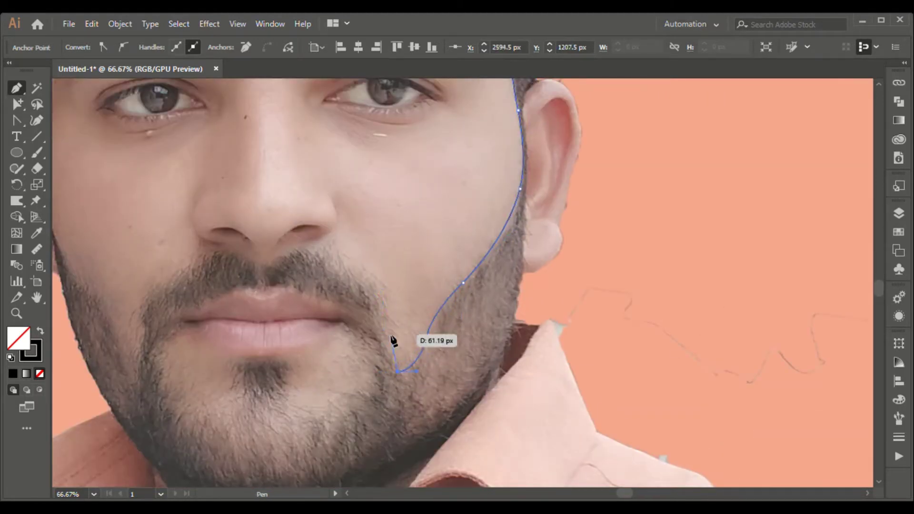
{"action": "left_click", "coordinate": [360, 340]}
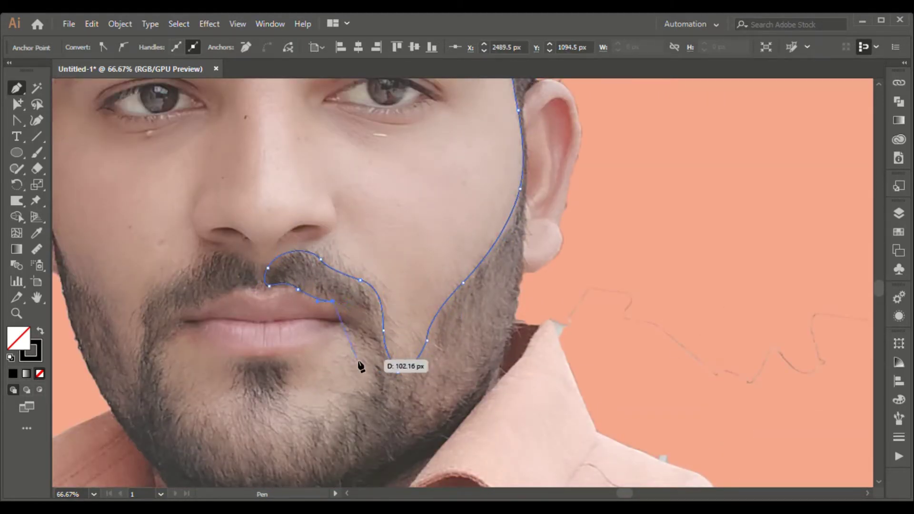
{"action": "left_click_drag", "start_coordinate": [324, 405], "coordinate": [284, 417]}
{"action": "left_click_drag", "start_coordinate": [249, 357], "coordinate": [257, 389]}
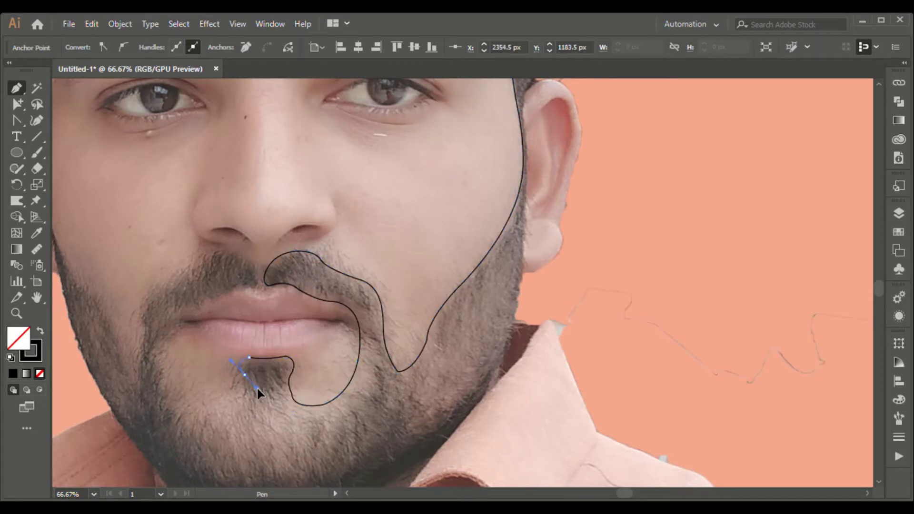
{"action": "left_click_drag", "start_coordinate": [210, 412], "coordinate": [164, 364]}
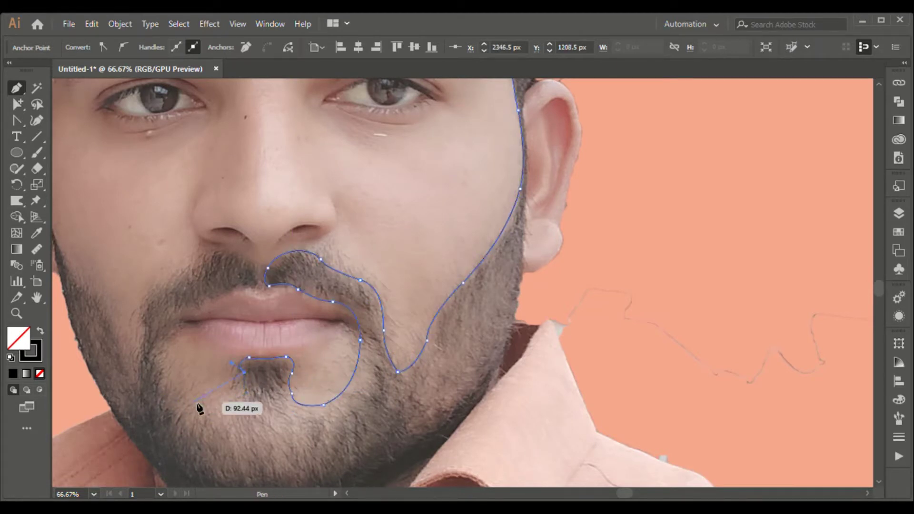
{"action": "left_click", "coordinate": [216, 296]}
{"action": "left_click_drag", "start_coordinate": [181, 292], "coordinate": [211, 281]}
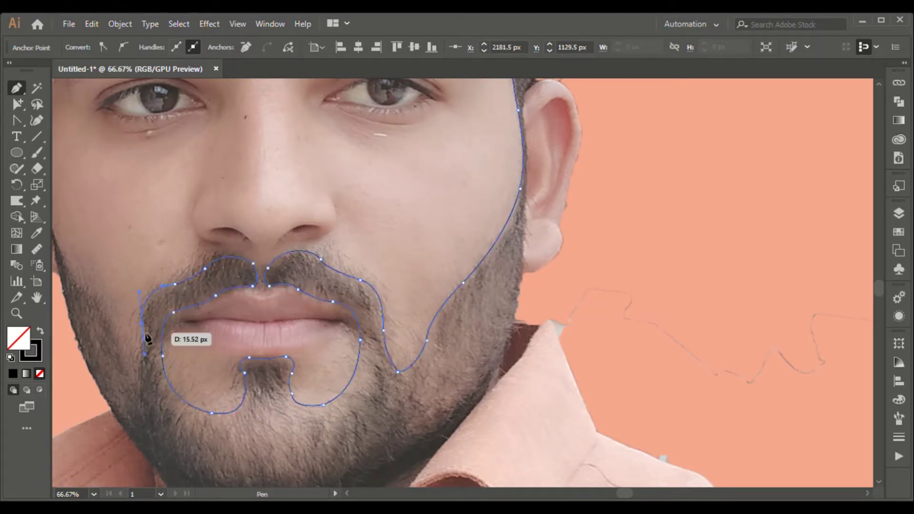
Extend the beard outline up the left jaw toward the ear and along the jaw's bottom.
{"action": "key", "text": "ctrl+0"}
{"action": "key", "text": "ctrl+1"}
{"action": "left_click_drag", "start_coordinate": [405, 184], "coordinate": [442, 203]}
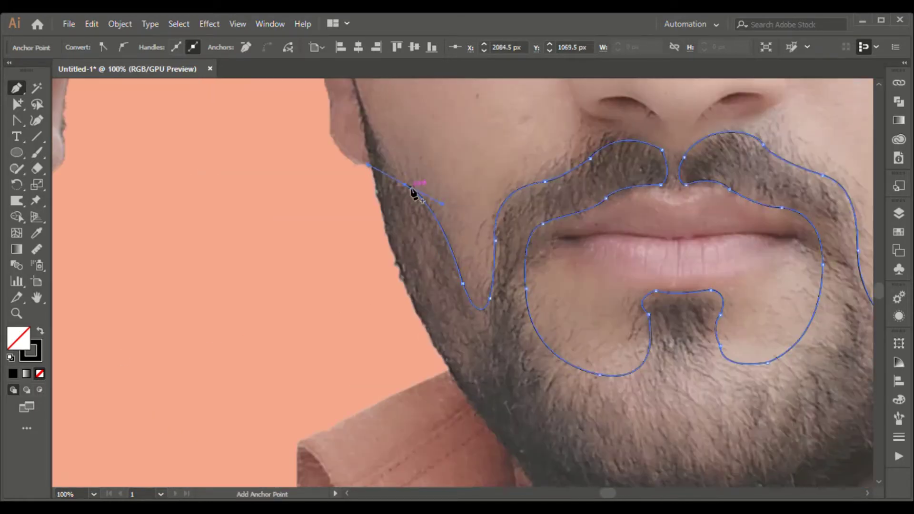
{"action": "scroll", "coordinate": [413, 192], "scroll_direction": "up", "scroll_amount": 3}
{"action": "left_click_drag", "start_coordinate": [435, 112], "coordinate": [473, 383]}
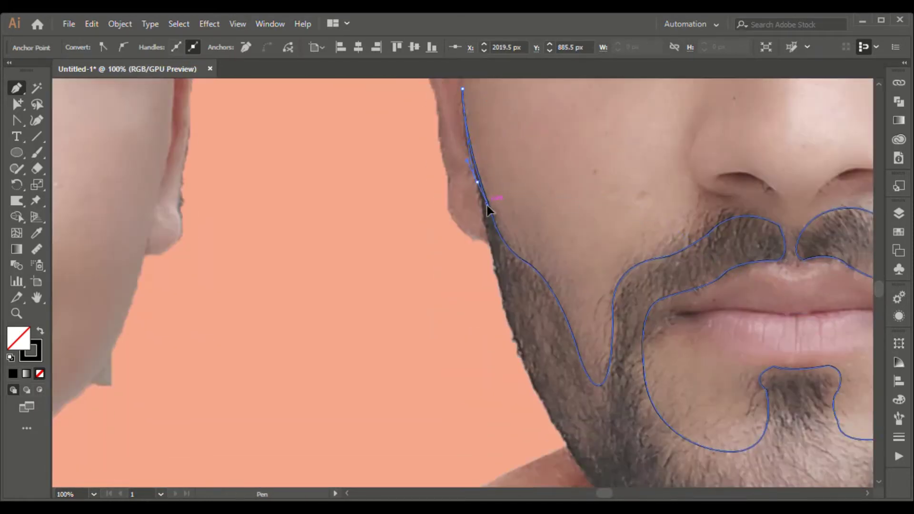
{"action": "left_click_drag", "start_coordinate": [488, 210], "coordinate": [481, 194]}
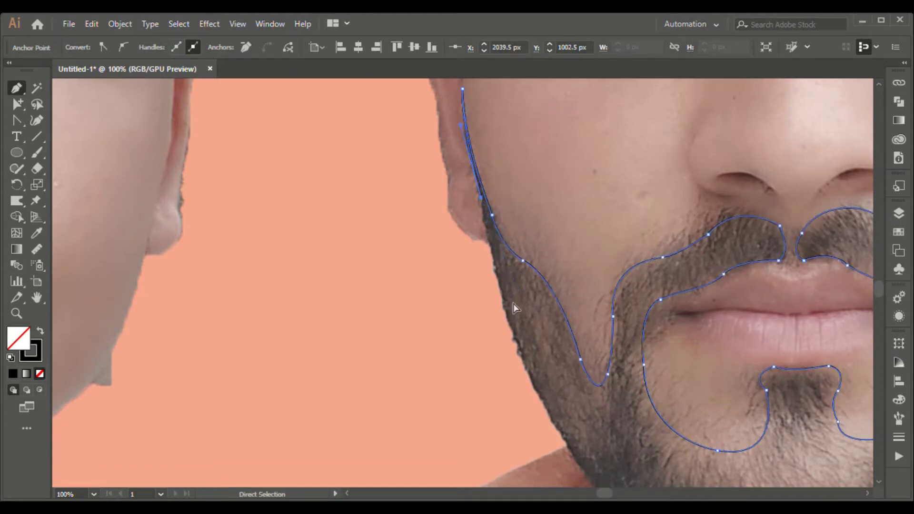
{"action": "key", "text": "ctrl+minus"}
{"action": "scroll", "coordinate": [541, 428], "scroll_direction": "down", "scroll_amount": 3}
{"action": "left_click_drag", "start_coordinate": [462, 282], "coordinate": [493, 320]}
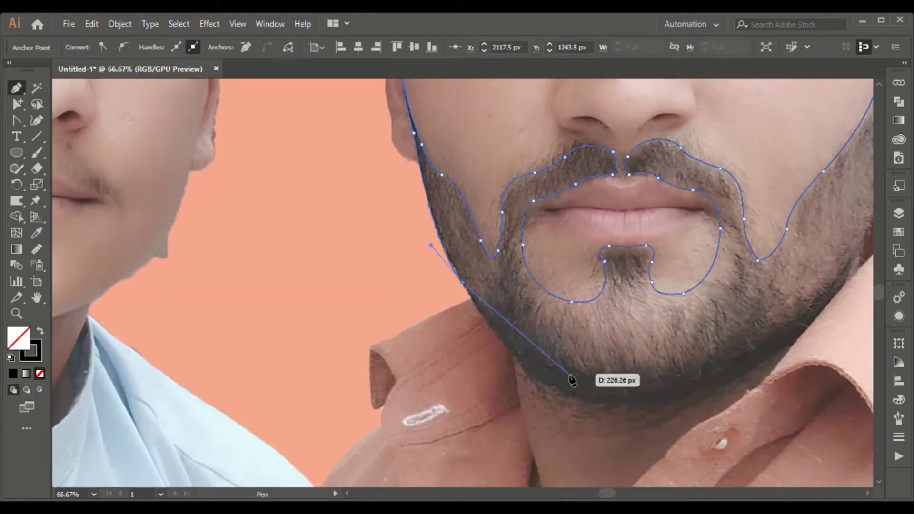
Curve the outline along the chin and up the right jaw past the ear into the hair.
{"action": "key", "text": "ctrl+minus"}
{"action": "key", "text": "ctrl+plus"}
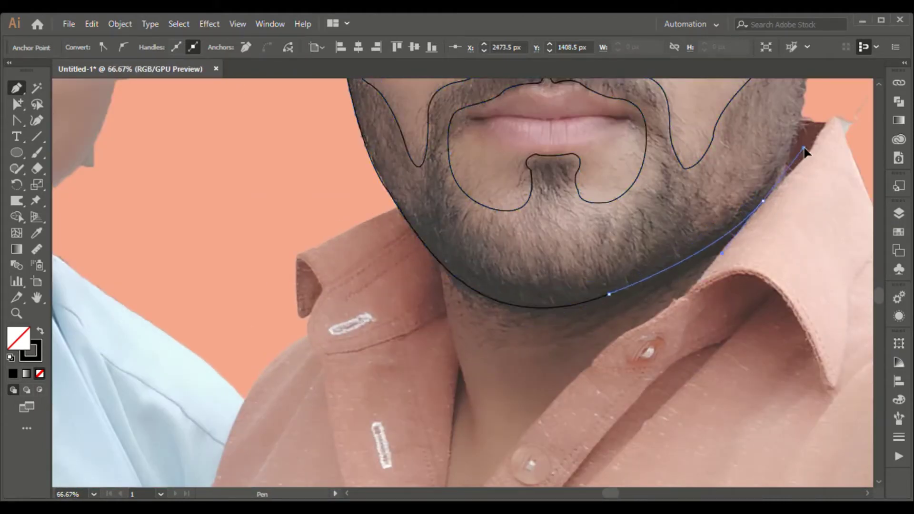
{"action": "left_click_drag", "start_coordinate": [719, 243], "coordinate": [794, 150]}
{"action": "key", "text": "ctrl+plus"}
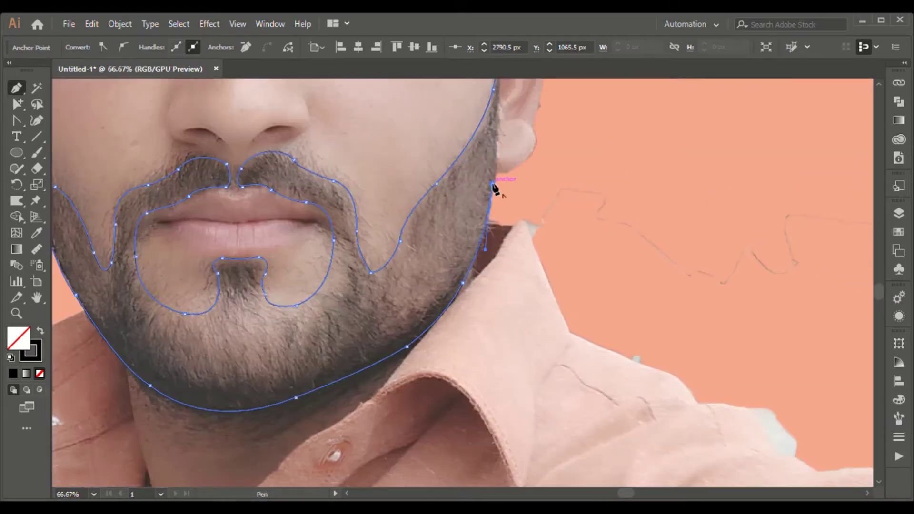
{"action": "scroll", "coordinate": [476, 190], "scroll_direction": "up", "scroll_amount": 3}
{"action": "left_click_drag", "start_coordinate": [462, 215], "coordinate": [480, 211]}
{"action": "key", "text": "ctrl+minus"}
{"action": "key", "text": "ctrl+minus"}
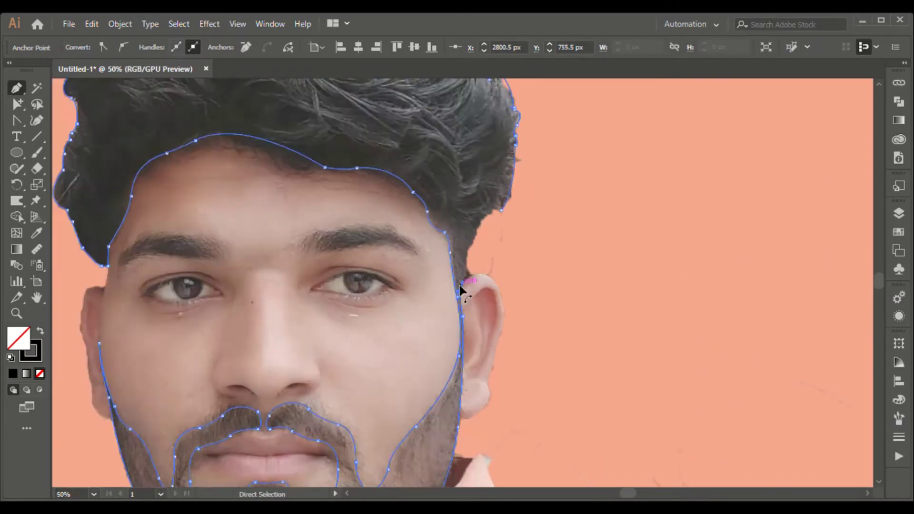
{"action": "key", "text": "ctrl+plus"}
{"action": "key", "text": "ctrl+plus"}
{"action": "key", "text": "ctrl+plus"}
{"action": "key", "text": "ctrl+minus"}
{"action": "left_click", "coordinate": [490, 218]}
{"action": "left_click", "coordinate": [502, 193]}
{"action": "left_click_drag", "start_coordinate": [521, 175], "coordinate": [523, 182]}
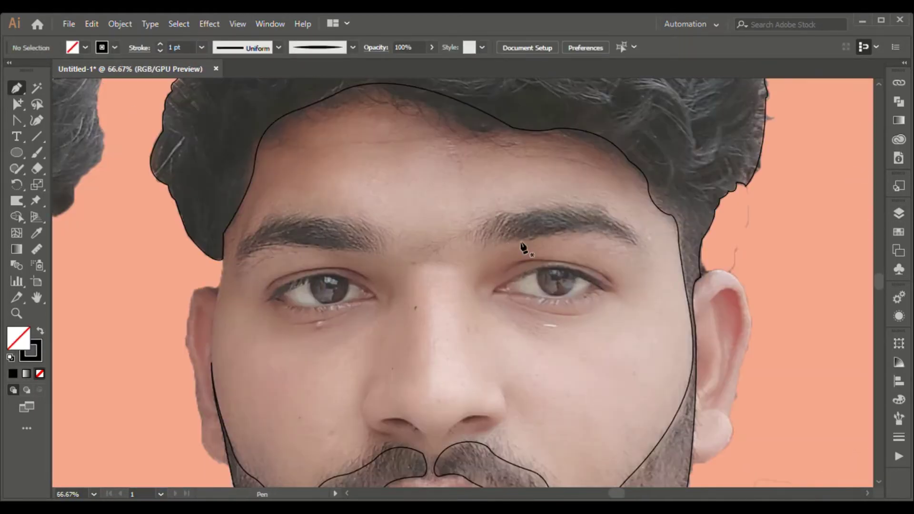
Outline both eyebrows with tapered curves and add an upper-eyelid stroke.
{"action": "left_click", "coordinate": [506, 251]}
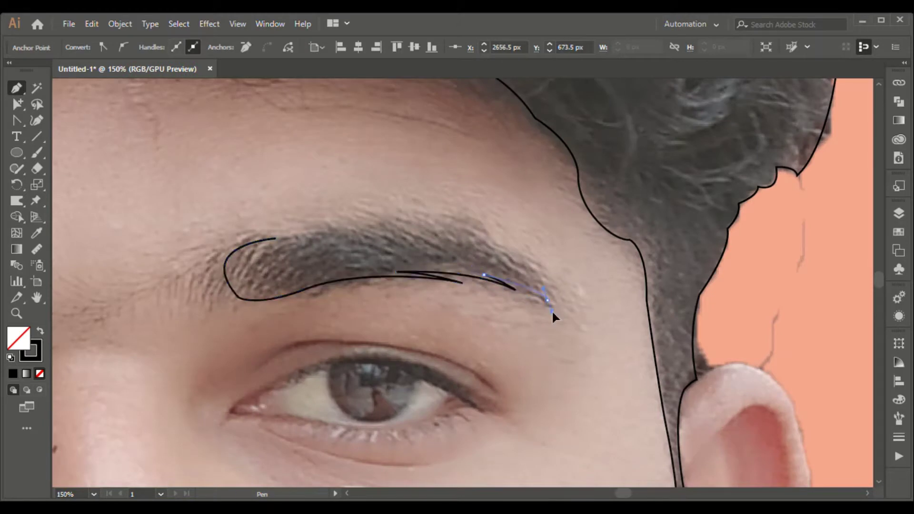
{"action": "left_click_drag", "start_coordinate": [488, 245], "coordinate": [524, 255]}
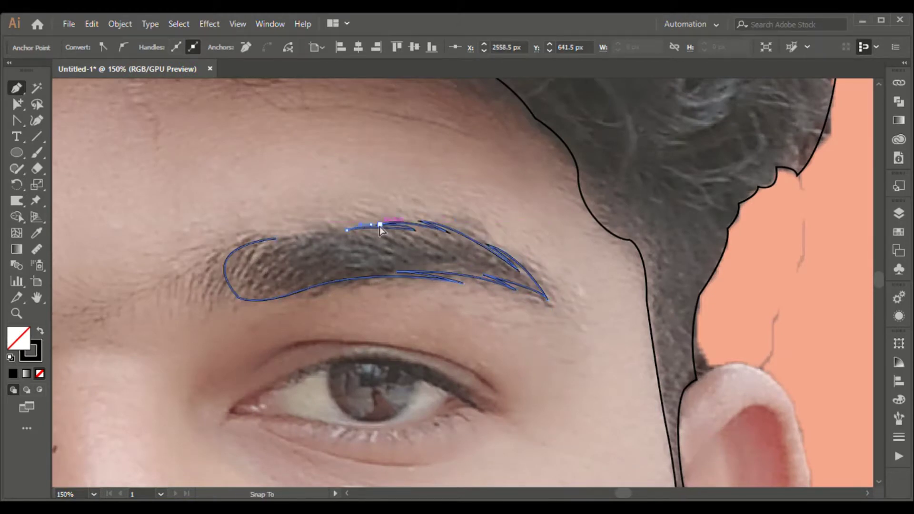
{"action": "left_click", "coordinate": [327, 233]}
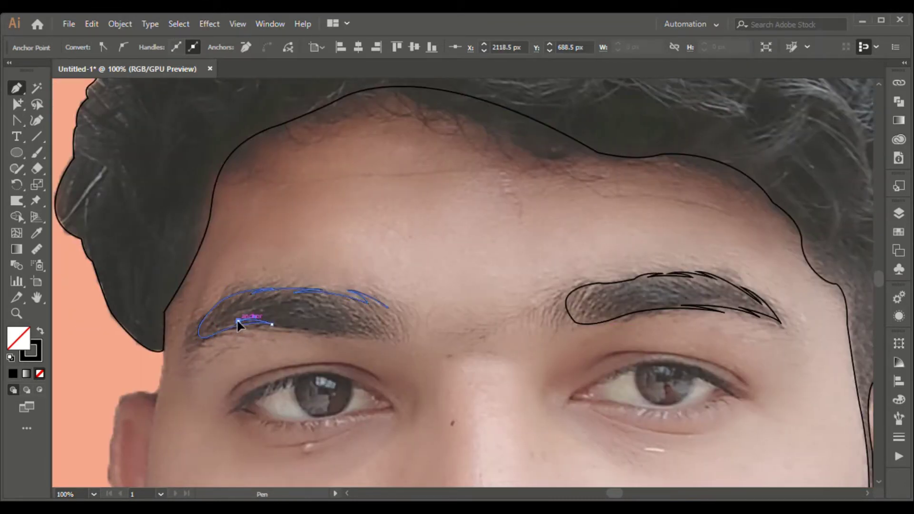
{"action": "left_click_drag", "start_coordinate": [355, 331], "coordinate": [347, 342]}
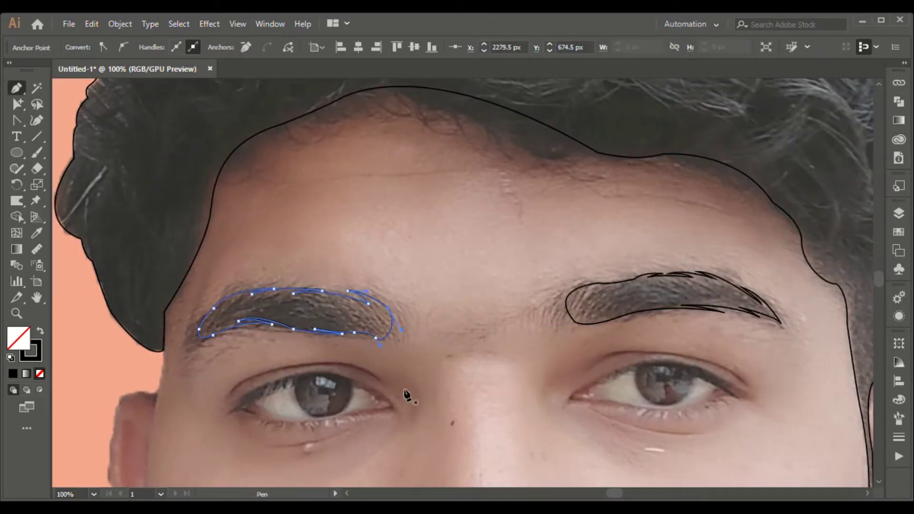
{"action": "left_click_drag", "start_coordinate": [371, 375], "coordinate": [299, 363]}
Undo the eyelid stroke, deselect, and brush a lower-eyelid line under the right eye.
{"action": "key", "text": "ctrl+z"}
{"action": "key", "text": "v"}
{"action": "left_click", "coordinate": [65, 260]}
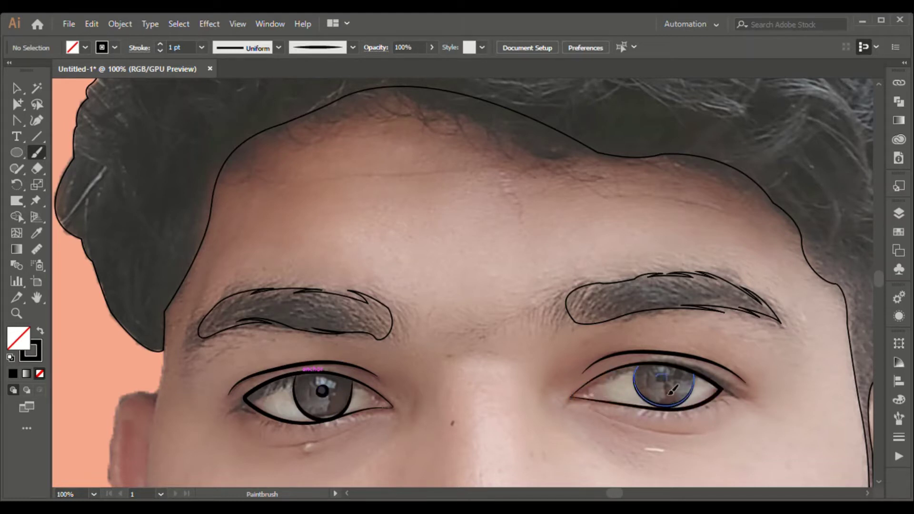
{"action": "left_click_drag", "start_coordinate": [640, 430], "coordinate": [700, 433]}
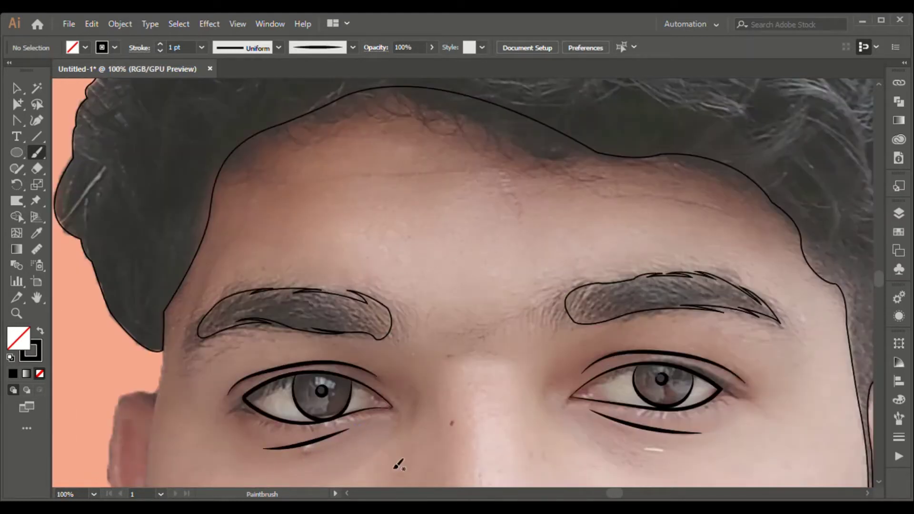
{"action": "scroll", "coordinate": [399, 464], "scroll_direction": "down", "scroll_amount": 5}
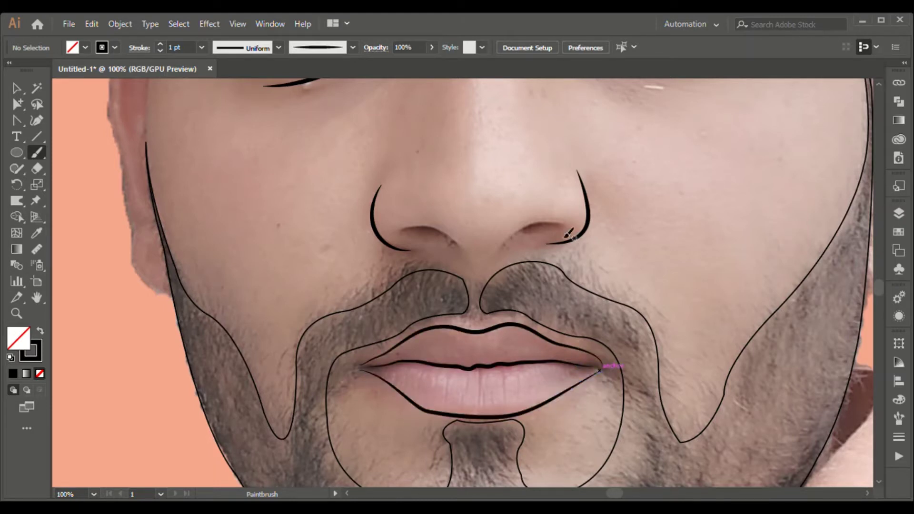
Replace the rough nostril stroke with a pen-drawn nostril shape and nose-tip curve.
{"action": "key", "text": "ctrl+z"}
{"action": "key", "text": "p"}
{"action": "key", "text": "ctrl+equal"}
{"action": "left_click", "coordinate": [380, 295]}
{"action": "left_click", "coordinate": [462, 282]}
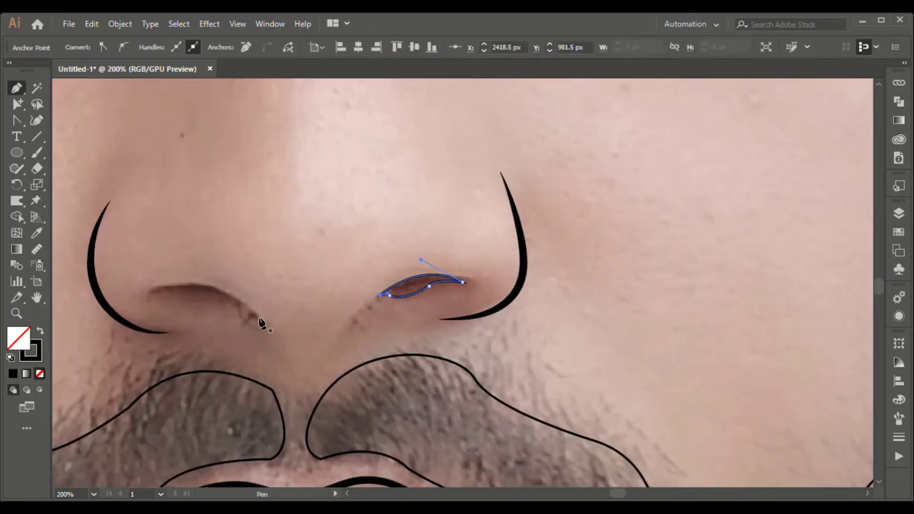
{"action": "left_click", "coordinate": [256, 314]}
{"action": "left_click_drag", "start_coordinate": [153, 289], "coordinate": [172, 298]}
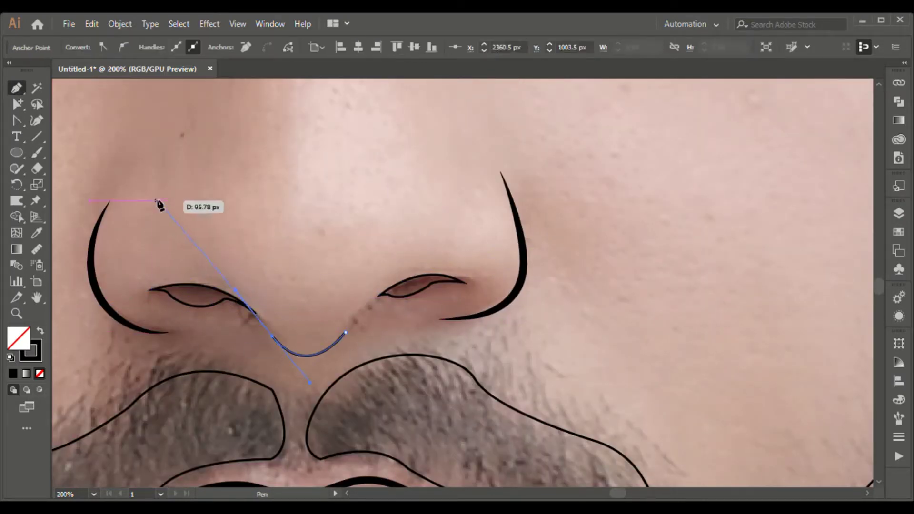
{"action": "key", "text": "v"}
{"action": "key", "text": "ctrl+shift+a"}
{"action": "key", "text": "ctrl+minus"}
{"action": "key", "text": "ctrl+minus"}
{"action": "key", "text": "ctrl+minus"}
{"action": "key", "text": "ctrl+minus"}
Draw a closed outline of the right ear, from its top around the earlobe.
{"action": "key", "text": "ctrl+equal"}
{"action": "key", "text": "p"}
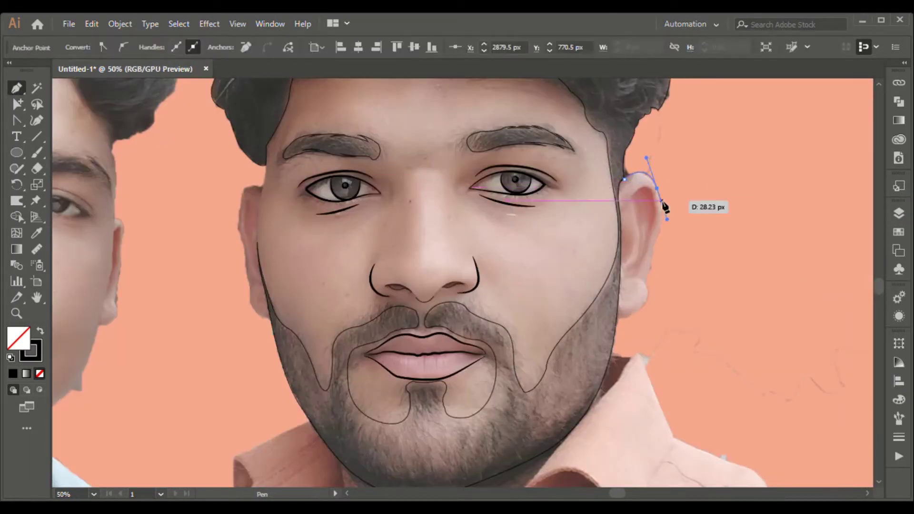
{"action": "key", "text": "ctrl+equal"}
{"action": "left_click", "coordinate": [442, 399]}
{"action": "left_click_drag", "start_coordinate": [405, 447], "coordinate": [339, 457]}
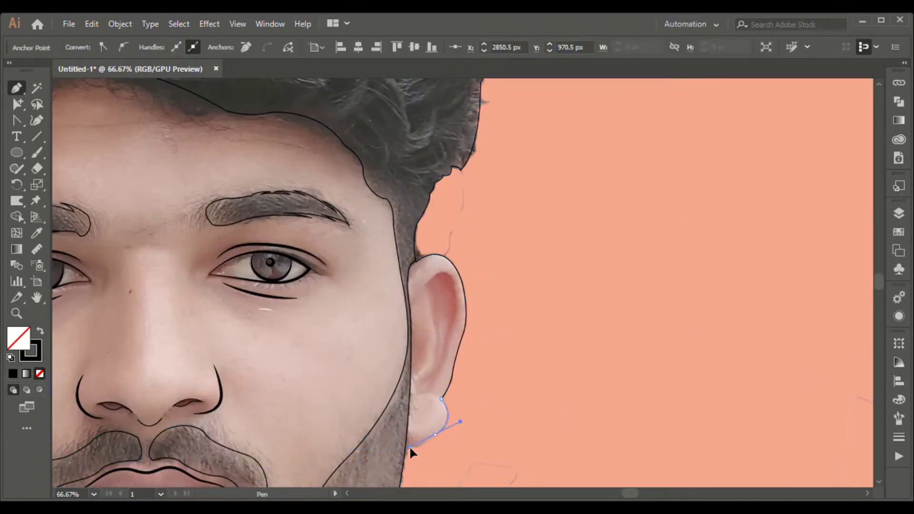
{"action": "left_click_drag", "start_coordinate": [405, 445], "coordinate": [344, 450]}
{"action": "left_click", "coordinate": [403, 283]}
{"action": "left_click", "coordinate": [416, 262]}
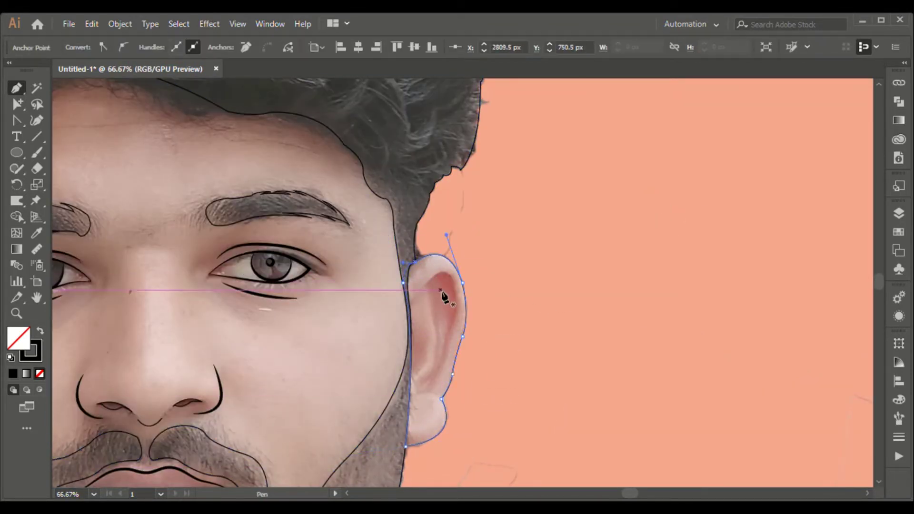
Add the closed inner-ear fold shape and a curved inner-ear line.
{"action": "left_click", "coordinate": [424, 287]}
{"action": "left_click", "coordinate": [455, 283]}
{"action": "left_click", "coordinate": [449, 330]}
{"action": "left_click_drag", "start_coordinate": [443, 350], "coordinate": [431, 387]}
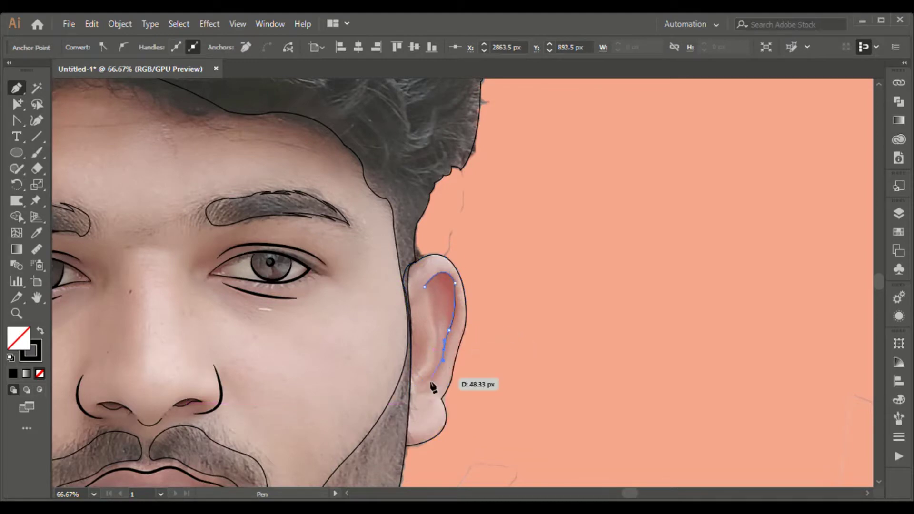
{"action": "key", "text": "ctrl+equal"}
{"action": "key", "text": "ctrl+equal"}
{"action": "left_click", "coordinate": [470, 242]}
{"action": "left_click", "coordinate": [440, 120]}
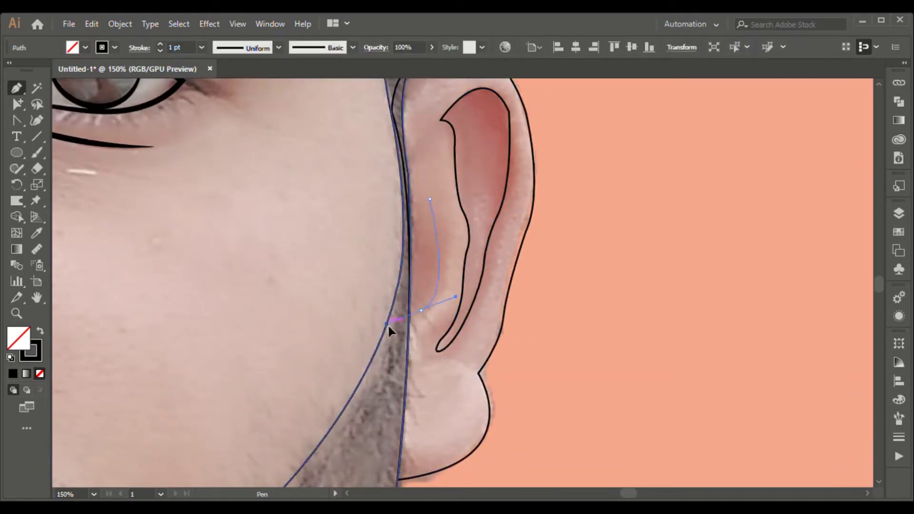
{"action": "left_click_drag", "start_coordinate": [421, 311], "coordinate": [456, 295]}
{"action": "left_click", "coordinate": [429, 198]}
{"action": "left_click", "coordinate": [409, 192]}
Trace the cheek contour up toward the head.
{"action": "key", "text": "ctrl+minus"}
{"action": "key", "text": "ctrl+minus"}
{"action": "key", "text": "ctrl+minus"}
{"action": "scroll", "coordinate": [92, 310], "scroll_direction": "left", "scroll_amount": 5}
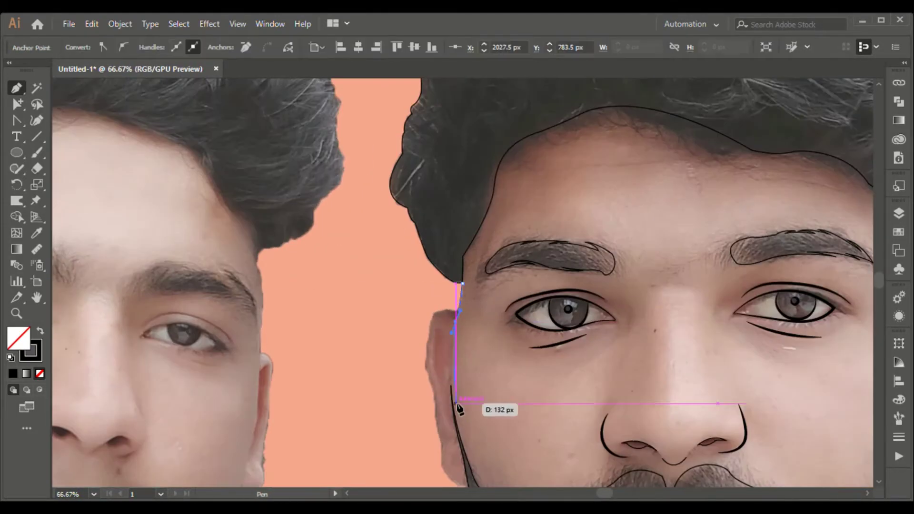
{"action": "key", "text": "ctrl+equal"}
{"action": "key", "text": "ctrl+equal"}
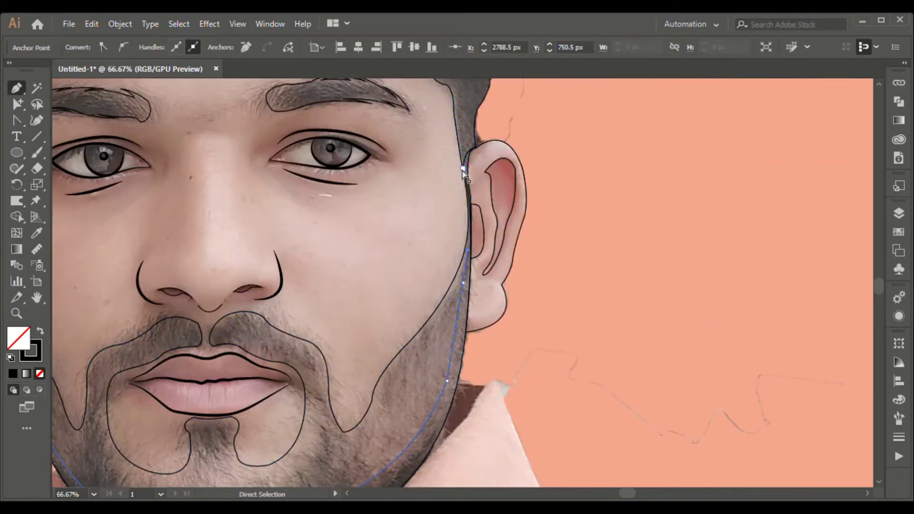
{"action": "key", "text": "ctrl+equal"}
{"action": "key", "text": "ctrl+equal"}
{"action": "key", "text": "ctrl+minus"}
{"action": "key", "text": "ctrl+minus"}
{"action": "key", "text": "ctrl+minus"}
{"action": "left_click", "coordinate": [451, 118]}
{"action": "left_click_drag", "start_coordinate": [177, 184], "coordinate": [185, 193]}
{"action": "key", "text": "ctrl+equal"}
{"action": "key", "text": "ctrl+equal"}
{"action": "key", "text": "ctrl+equal"}
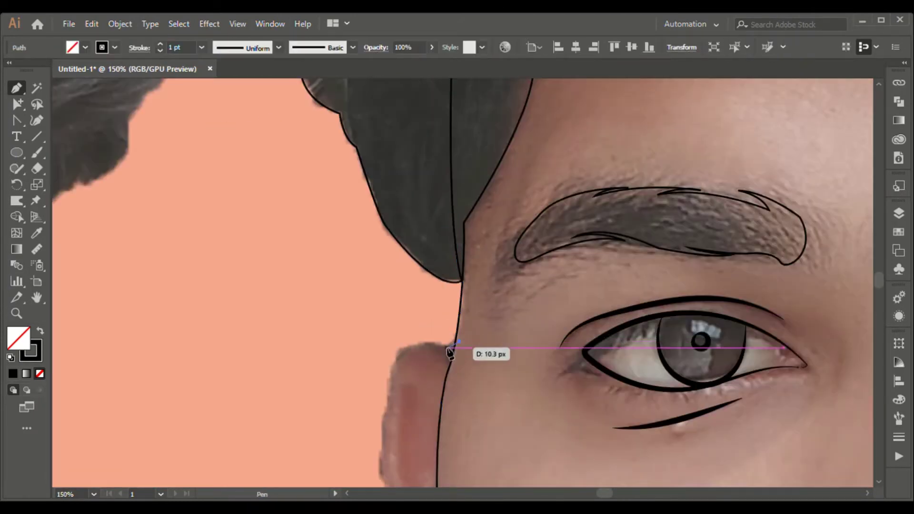
Outline the other ear's lower edge and finish the jaw path.
{"action": "key", "text": "ctrl+minus"}
{"action": "key", "text": "ctrl+equal"}
{"action": "scroll", "coordinate": [469, 412], "scroll_direction": "down", "scroll_amount": 3}
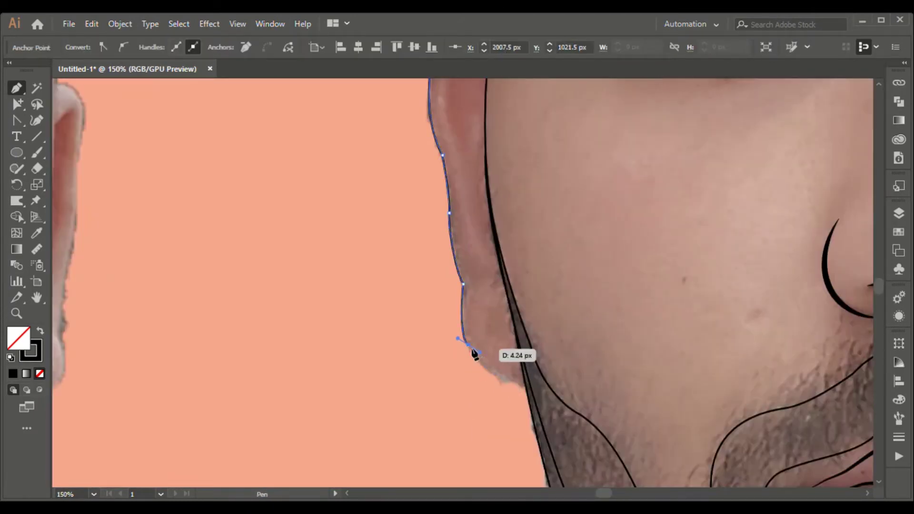
{"action": "left_click_drag", "start_coordinate": [525, 387], "coordinate": [520, 331]}
{"action": "scroll", "coordinate": [520, 331], "scroll_direction": "up", "scroll_amount": 5}
{"action": "left_click", "coordinate": [432, 193]}
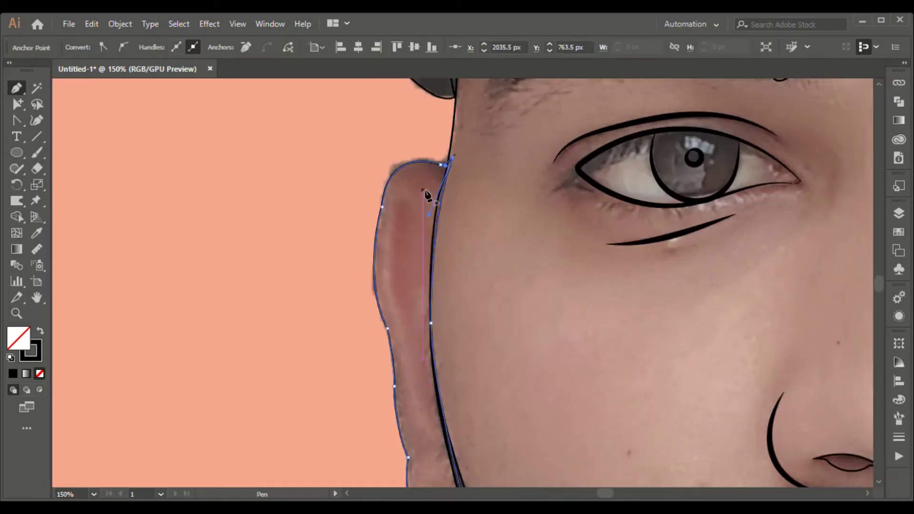
Draw the other ear's outer outline and start its inner-ear shape.
{"action": "scroll", "coordinate": [431, 193], "scroll_direction": "up", "scroll_amount": 3}
{"action": "left_click", "coordinate": [492, 261]}
{"action": "left_click_drag", "start_coordinate": [462, 283], "coordinate": [459, 314]}
{"action": "scroll", "coordinate": [474, 393], "scroll_direction": "down", "scroll_amount": 3}
{"action": "left_click", "coordinate": [485, 367]}
{"action": "left_click_drag", "start_coordinate": [473, 264], "coordinate": [483, 229]}
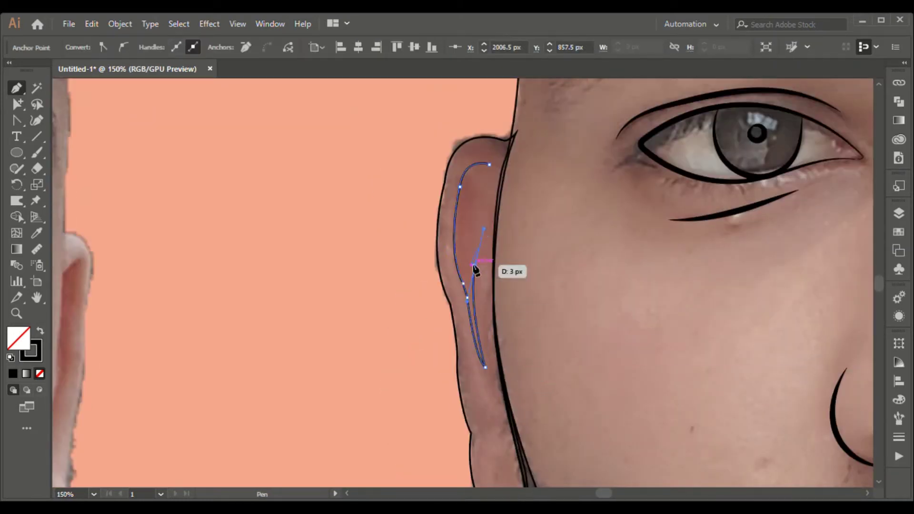
{"action": "left_click", "coordinate": [484, 195]}
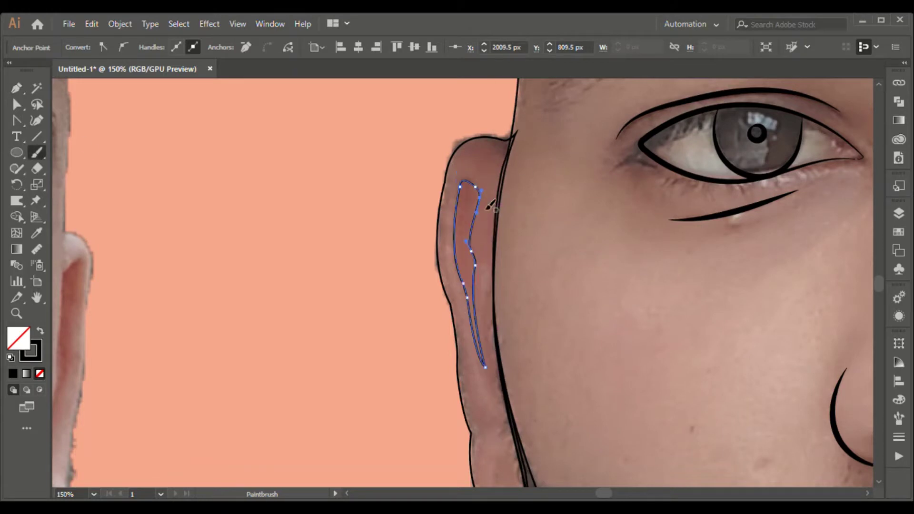
Fill the inner-ear shape solid black and brush a line along its inner edge.
{"action": "key", "text": "shift+x"}
{"action": "key", "text": "ctrl+shift+a"}
{"action": "key", "text": "p"}
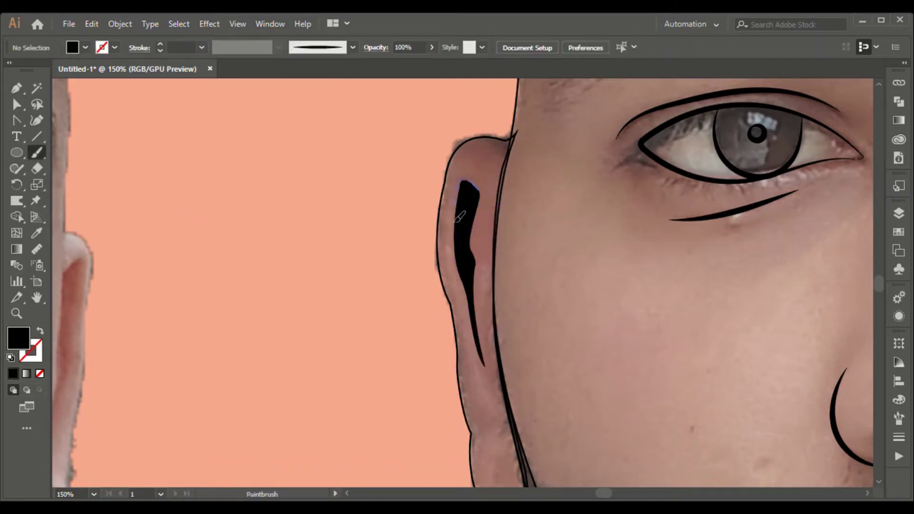
{"action": "key", "text": "shift+x"}
{"action": "left_click_drag", "start_coordinate": [473, 191], "coordinate": [468, 288]}
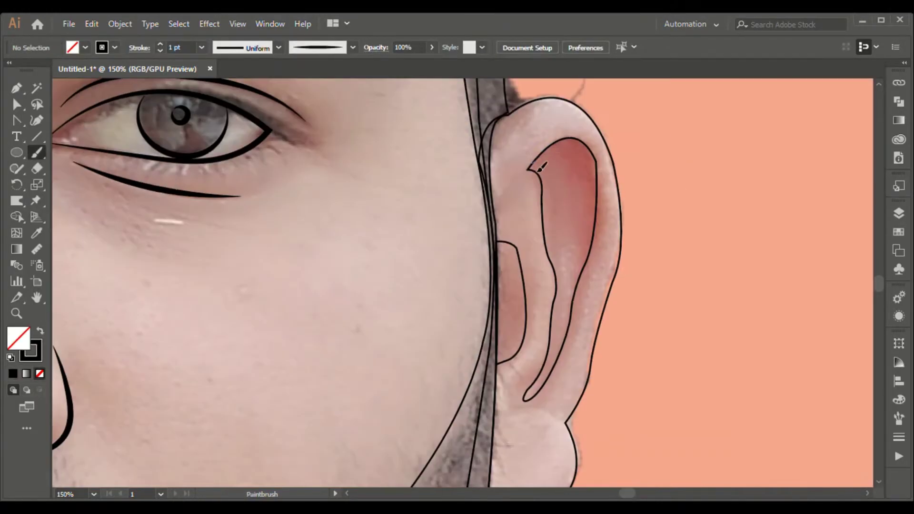
{"action": "scroll", "coordinate": [600, 245], "scroll_direction": "down", "scroll_amount": 5}
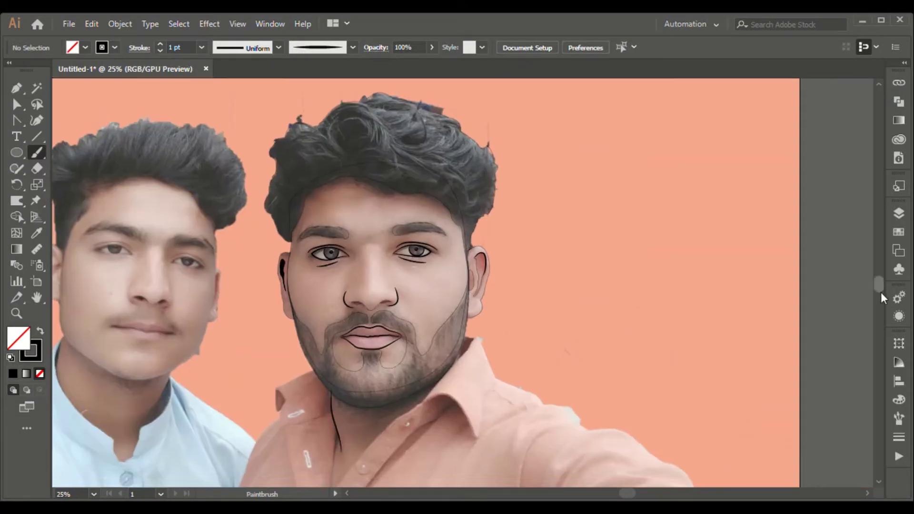
Brush a line down the neck and draw a closed iris outline over the eye.
{"action": "left_click_drag", "start_coordinate": [331, 295], "coordinate": [337, 398]}
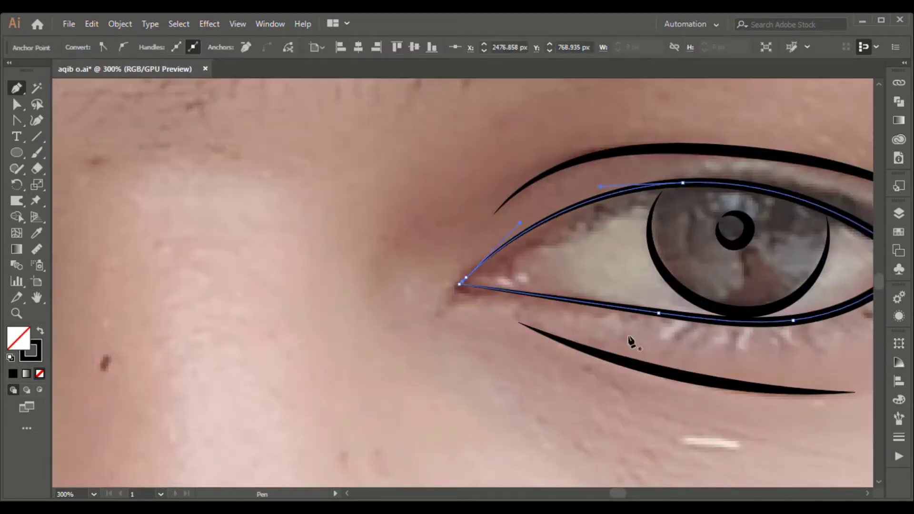
{"action": "left_click_drag", "start_coordinate": [661, 191], "coordinate": [744, 204]}
{"action": "left_click_drag", "start_coordinate": [825, 215], "coordinate": [857, 230]}
{"action": "scroll", "coordinate": [756, 271], "scroll_direction": "right", "scroll_amount": 3}
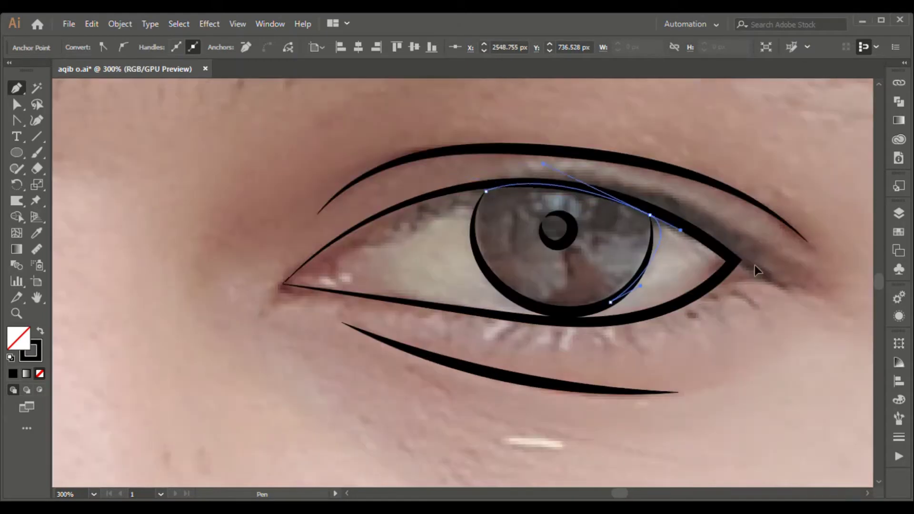
{"action": "left_click", "coordinate": [650, 215]}
{"action": "key", "text": "ctrl+minus"}
{"action": "key", "text": "ctrl+minus"}
{"action": "key", "text": "ctrl+minus"}
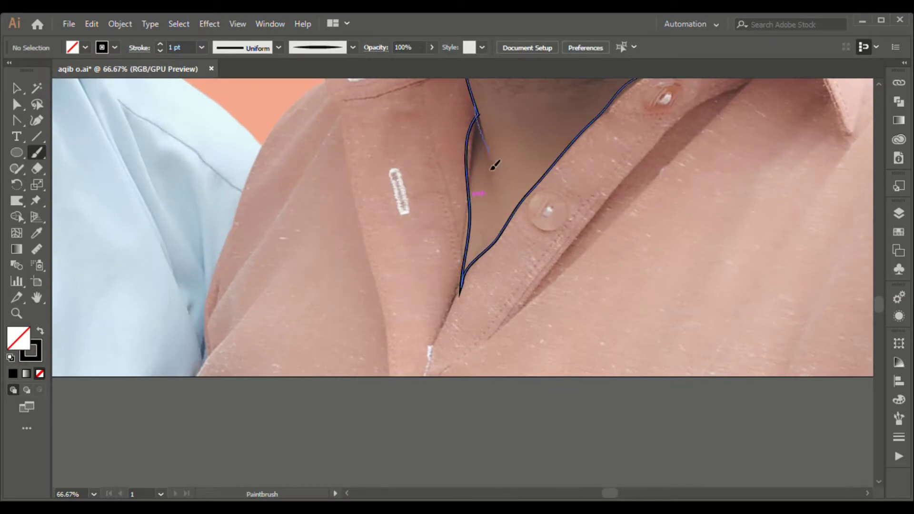
Trace the collar's inner edge and close the collar shape at its start.
{"action": "key", "text": "ctrl+minus"}
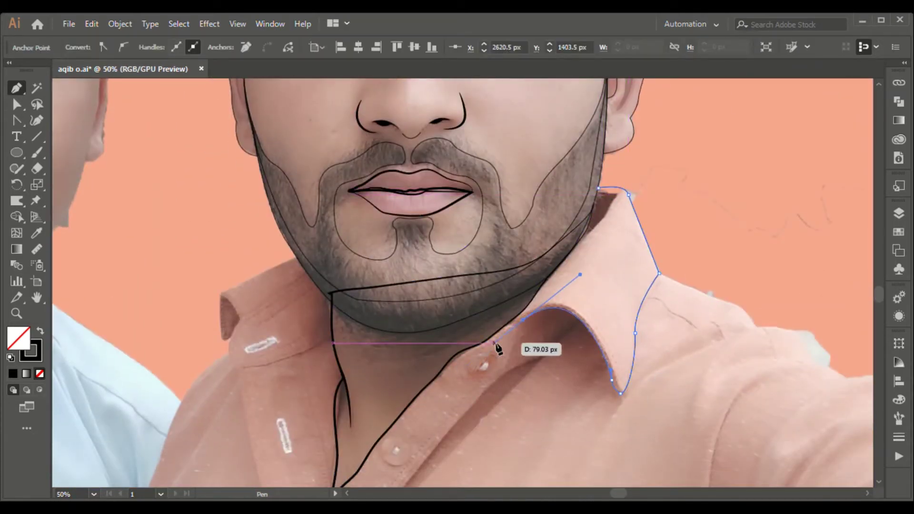
{"action": "left_click", "coordinate": [544, 278]}
{"action": "left_click", "coordinate": [606, 207]}
{"action": "key", "text": "ctrl+plus"}
{"action": "left_click", "coordinate": [604, 113]}
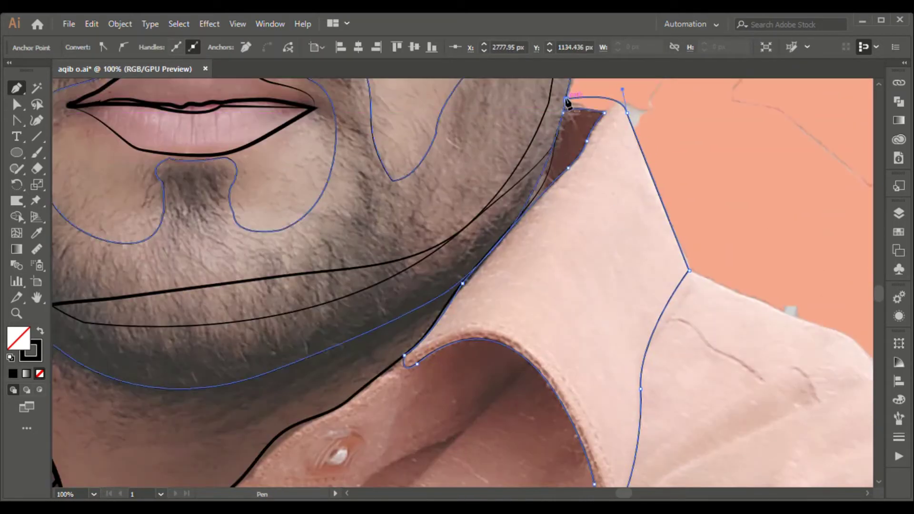
Trace the shirt placket edge to the bottom of the shirt, curving it near the button.
{"action": "left_click", "coordinate": [568, 102]}
{"action": "key", "text": "ctrl+minus"}
{"action": "scroll", "coordinate": [476, 285], "scroll_direction": "down", "scroll_amount": 5}
{"action": "left_click", "coordinate": [449, 160]}
{"action": "left_click", "coordinate": [405, 201]}
{"action": "left_click", "coordinate": [307, 288]}
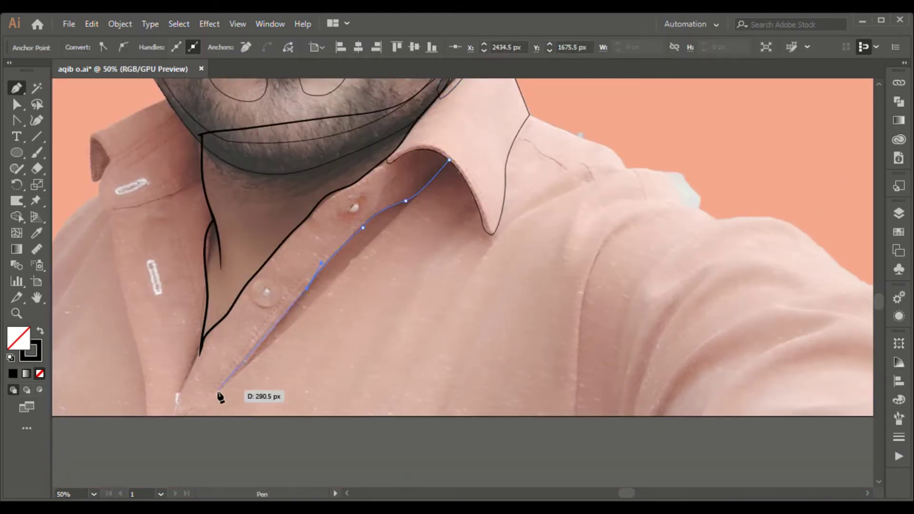
{"action": "left_click", "coordinate": [180, 413]}
{"action": "left_click", "coordinate": [241, 293]}
{"action": "left_click_drag", "start_coordinate": [296, 227], "coordinate": [321, 204]}
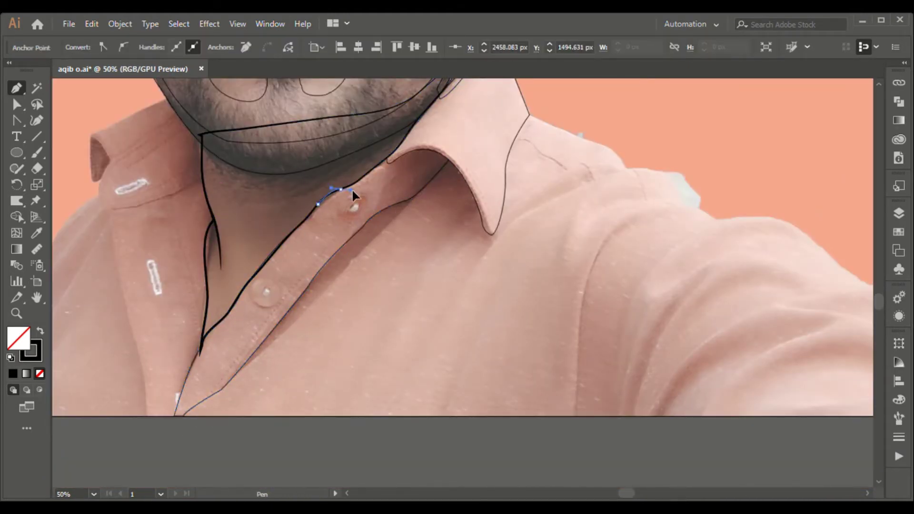
Trace the left collar edge ending in a curved collar tip.
{"action": "key", "text": "ctrl+plus"}
{"action": "left_click", "coordinate": [462, 283]}
{"action": "left_click", "coordinate": [377, 322]}
{"action": "left_click", "coordinate": [311, 353]}
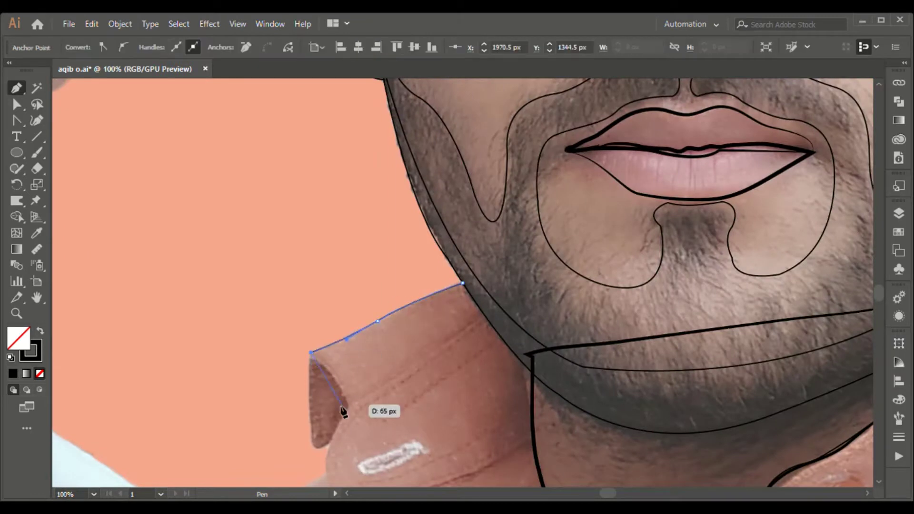
{"action": "left_click", "coordinate": [314, 445]}
{"action": "left_click_drag", "start_coordinate": [330, 438], "coordinate": [333, 447]}
Extend the collar outline with anchors down toward the bottom corner, checking the tip closely.
{"action": "key", "text": "ctrl+minus"}
{"action": "key", "text": "ctrl+minus"}
{"action": "key", "text": "ctrl+minus"}
{"action": "left_click", "coordinate": [462, 282]}
{"action": "left_click", "coordinate": [522, 377]}
{"action": "key", "text": "ctrl+plus"}
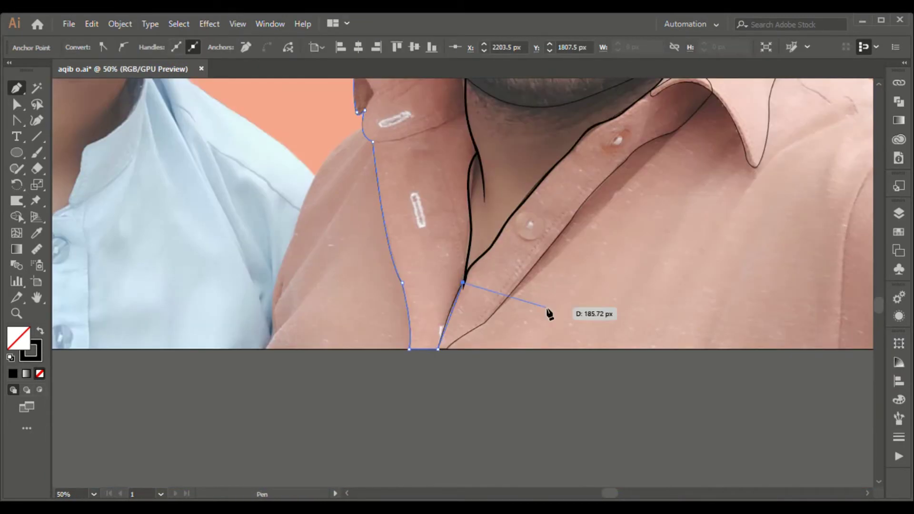
{"action": "key", "text": "ctrl+minus"}
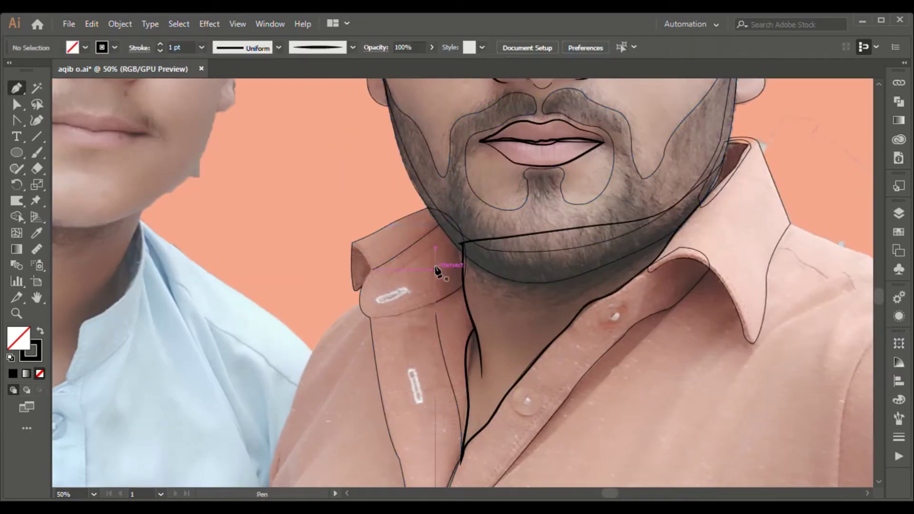
{"action": "key", "text": "ctrl+plus"}
{"action": "key", "text": "ctrl+plus"}
{"action": "key", "text": "ctrl+plus"}
{"action": "key", "text": "ctrl+minus"}
{"action": "key", "text": "ctrl+minus"}
{"action": "key", "text": "ctrl+minus"}
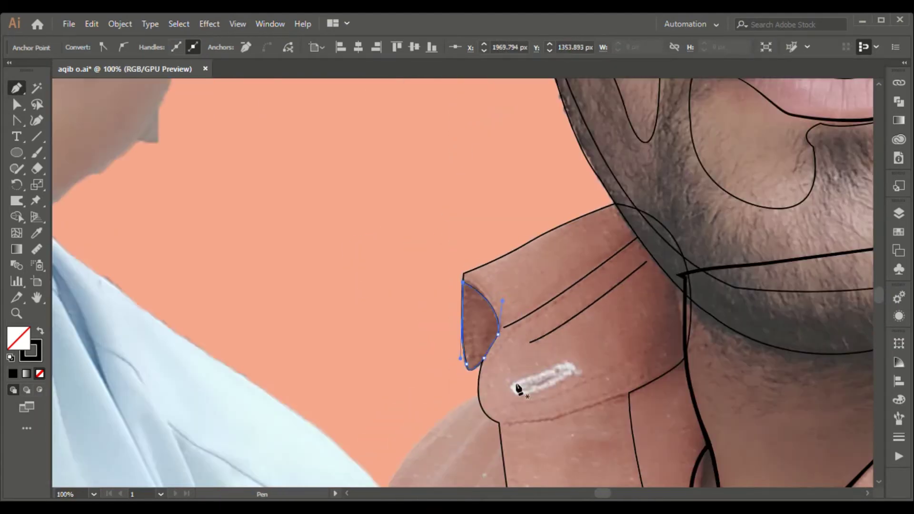
Close the buttonhole outline and draw the curved lower buttonhole.
{"action": "left_click", "coordinate": [513, 391]}
{"action": "key", "text": "v"}
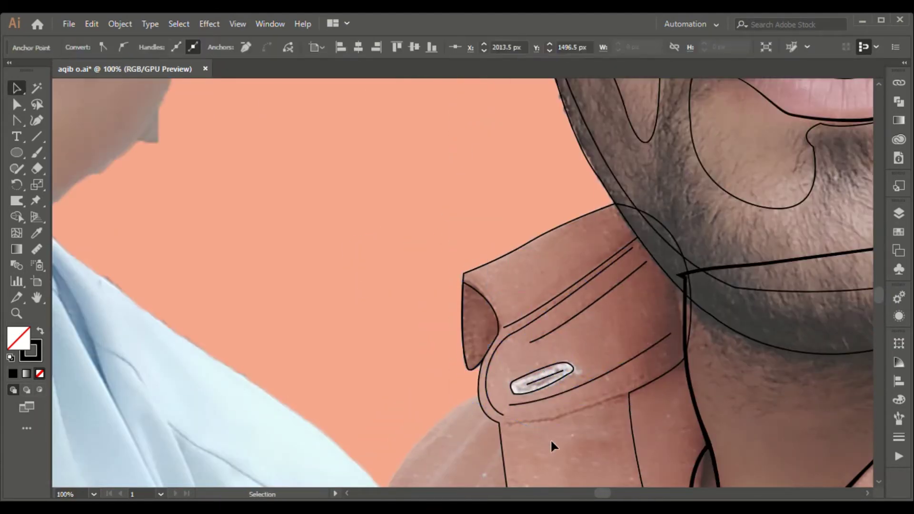
{"action": "key", "text": "ctrl+minus"}
{"action": "key", "text": "p"}
{"action": "left_click_drag", "start_coordinate": [519, 408], "coordinate": [523, 411]}
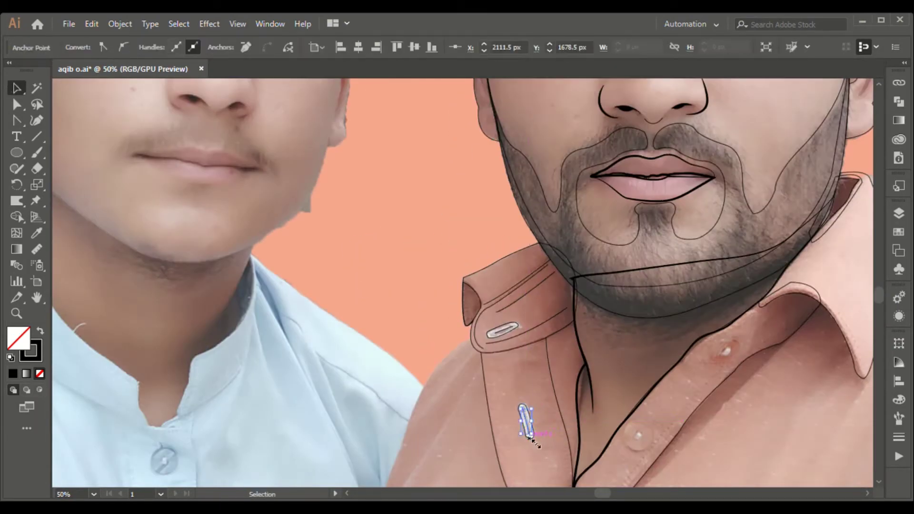
Outline the collar edge and draw a curved outline around the shirt button.
{"action": "key", "text": "p"}
{"action": "key", "text": "ctrl+plus"}
{"action": "key", "text": "ctrl+plus"}
{"action": "key", "text": "ctrl+minus"}
{"action": "key", "text": "ctrl+minus"}
{"action": "left_click", "coordinate": [491, 390]}
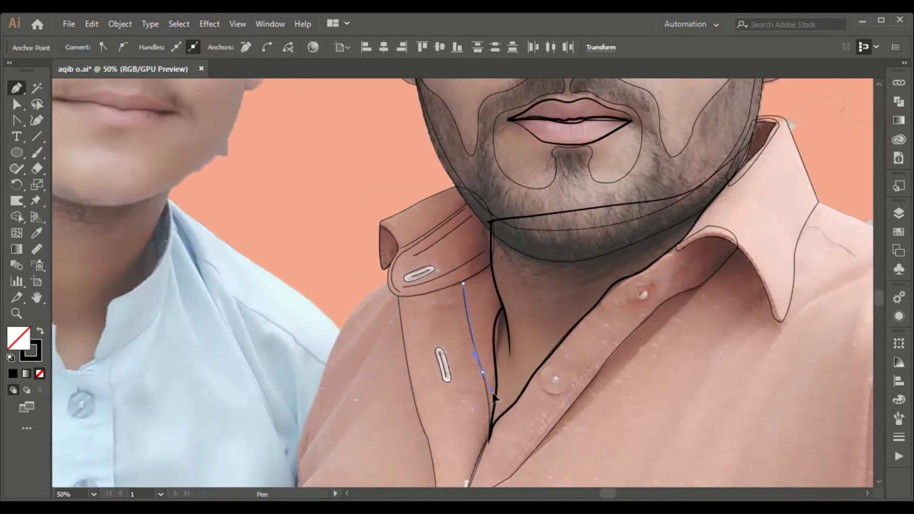
{"action": "left_click_drag", "start_coordinate": [657, 297], "coordinate": [659, 301]}
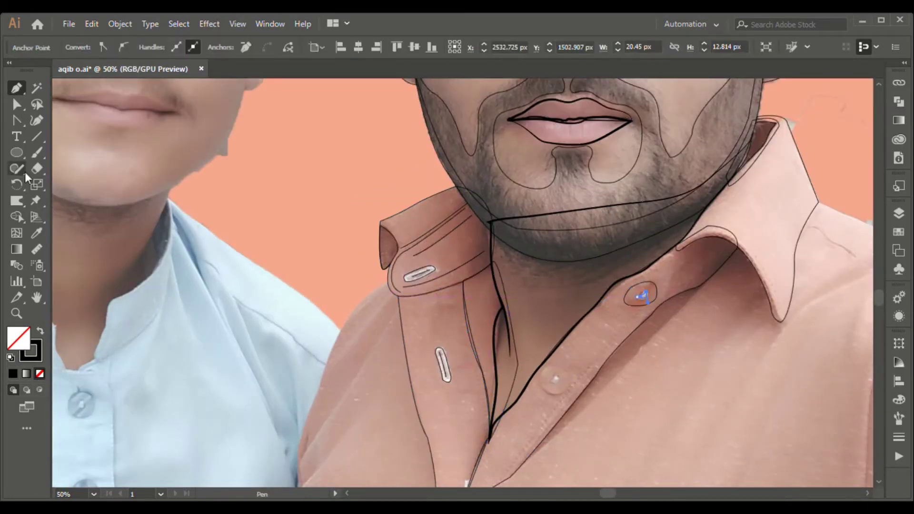
Outline the right shoulder and curve the path along the left shoulder.
{"action": "key", "text": "ctrl+minus"}
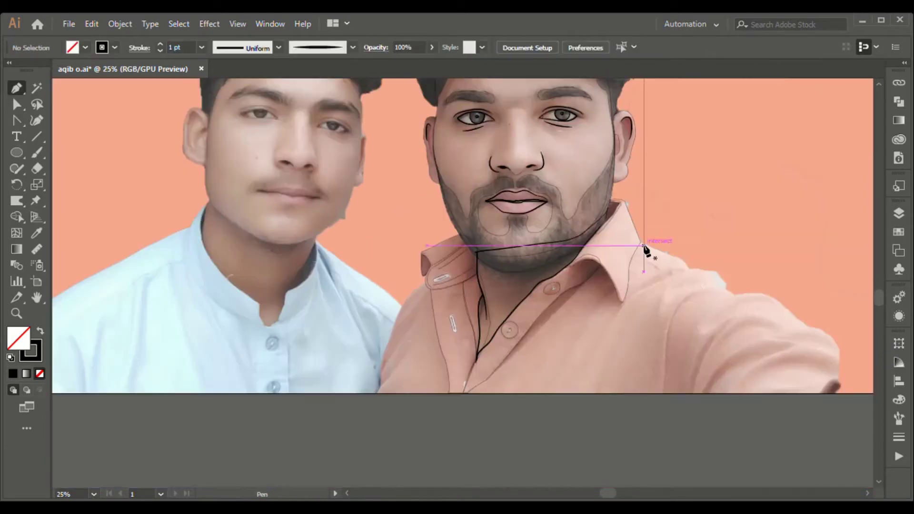
{"action": "left_click", "coordinate": [643, 247]}
{"action": "left_click", "coordinate": [794, 316]}
{"action": "key", "text": "ctrl+plus"}
{"action": "key", "text": "ctrl+plus"}
{"action": "key", "text": "ctrl+plus"}
{"action": "scroll", "coordinate": [380, 397], "scroll_direction": "up", "scroll_amount": 3}
{"action": "left_click", "coordinate": [458, 364]}
{"action": "left_click_drag", "start_coordinate": [462, 282], "coordinate": [482, 242]}
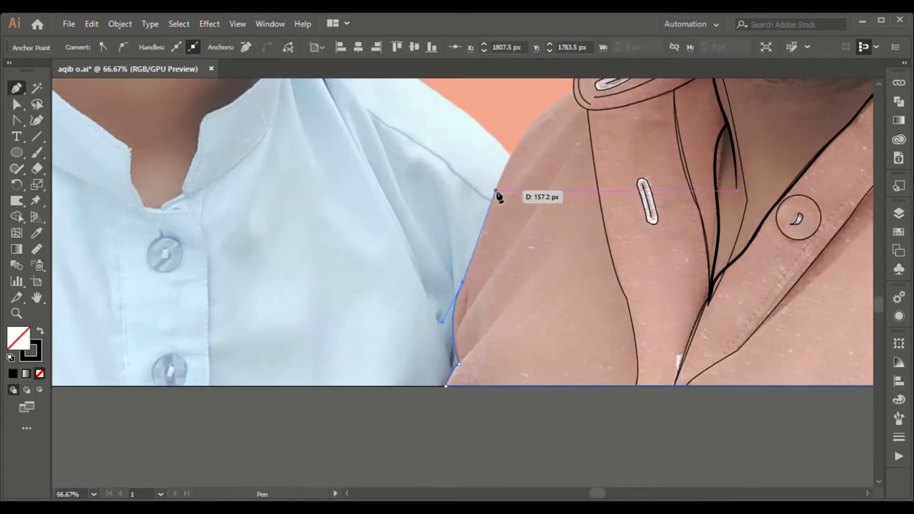
Trace the right collar curve and extend the path down the placket to the bottom.
{"action": "key", "text": "ctrl+minus"}
{"action": "left_click", "coordinate": [320, 327]}
{"action": "left_click_drag", "start_coordinate": [422, 415], "coordinate": [421, 428]}
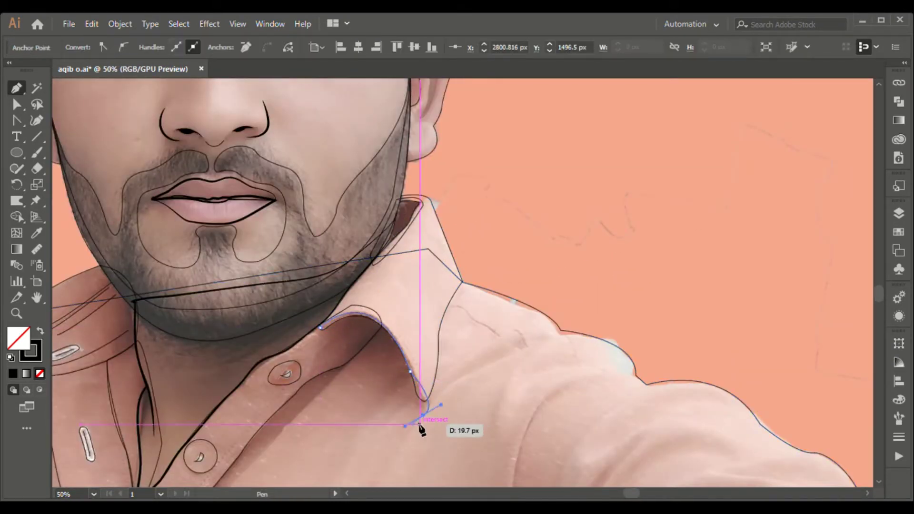
{"action": "scroll", "coordinate": [421, 429], "scroll_direction": "down", "scroll_amount": 3}
{"action": "scroll", "coordinate": [421, 428], "scroll_direction": "left", "scroll_amount": 2}
{"action": "left_click", "coordinate": [190, 442]}
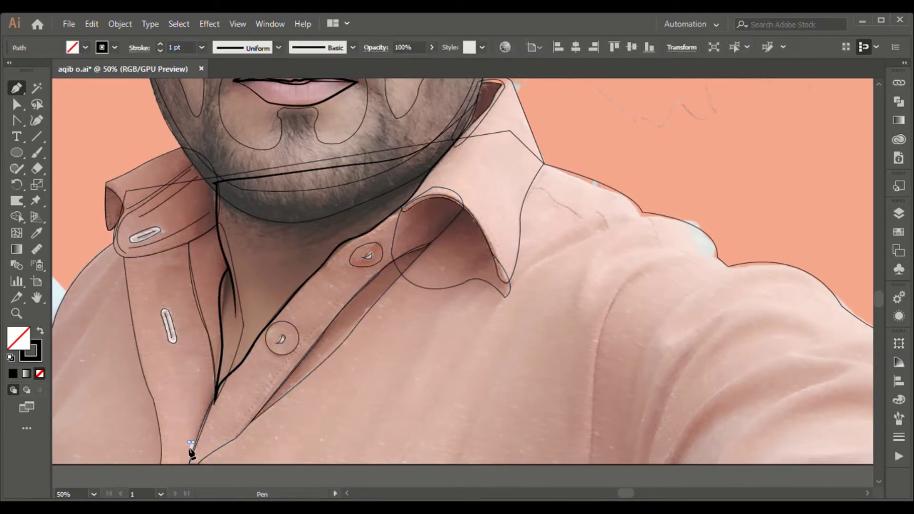
{"action": "left_click", "coordinate": [671, 258]}
Draw the arm crease line and curved paths up the arm and along the shoulder.
{"action": "left_click", "coordinate": [589, 463]}
{"action": "left_click", "coordinate": [815, 428], "text": "ctrl"}
{"action": "left_click", "coordinate": [661, 306]}
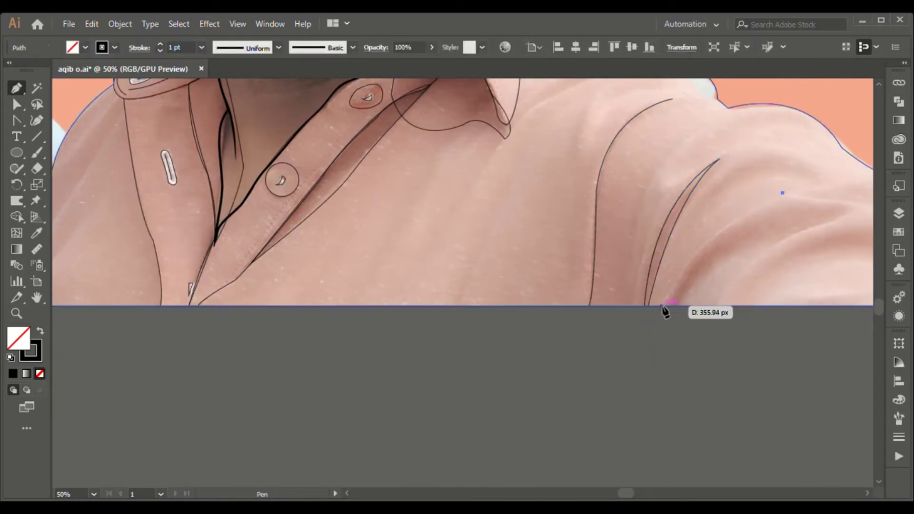
{"action": "left_click_drag", "start_coordinate": [761, 240], "coordinate": [752, 241]}
{"action": "left_click_drag", "start_coordinate": [581, 293], "coordinate": [396, 403]}
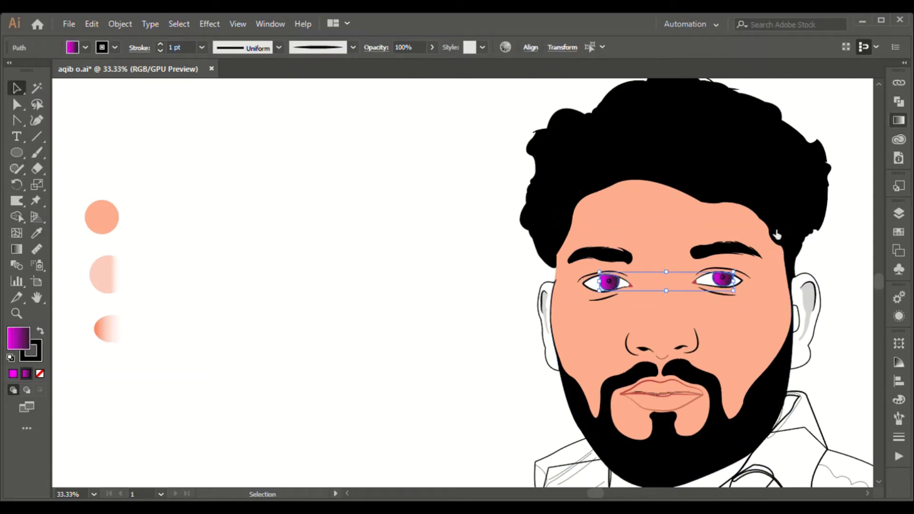
Angle and adjust the red iris gradient upward with the Gradient tool.
{"action": "key", "text": "g"}
{"action": "left_click_drag", "start_coordinate": [608, 311], "coordinate": [612, 259]}
{"action": "key", "text": "ctrl+plus"}
{"action": "key", "text": "ctrl+plus"}
{"action": "key", "text": "ctrl+plus"}
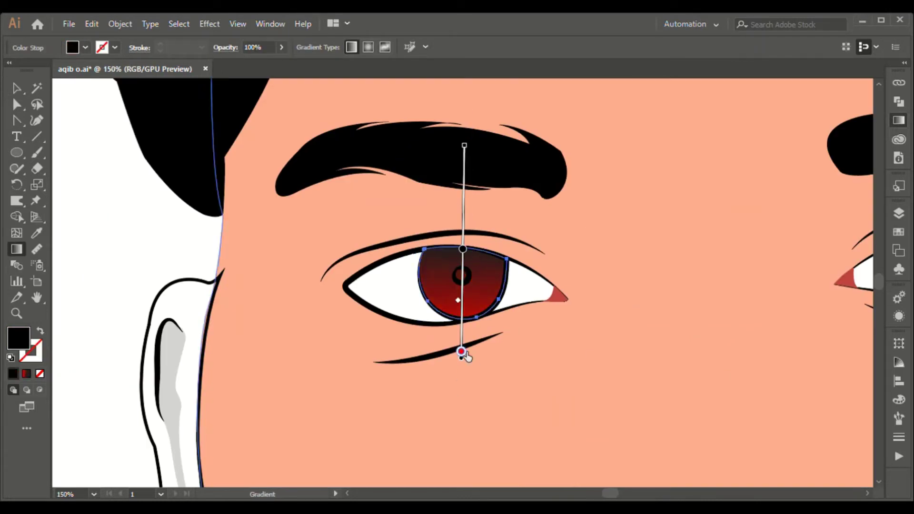
{"action": "left_click_drag", "start_coordinate": [612, 497], "coordinate": [618, 497]}
{"action": "left_click_drag", "start_coordinate": [728, 241], "coordinate": [708, 327]}
{"action": "left_click_drag", "start_coordinate": [725, 256], "coordinate": [723, 265]}
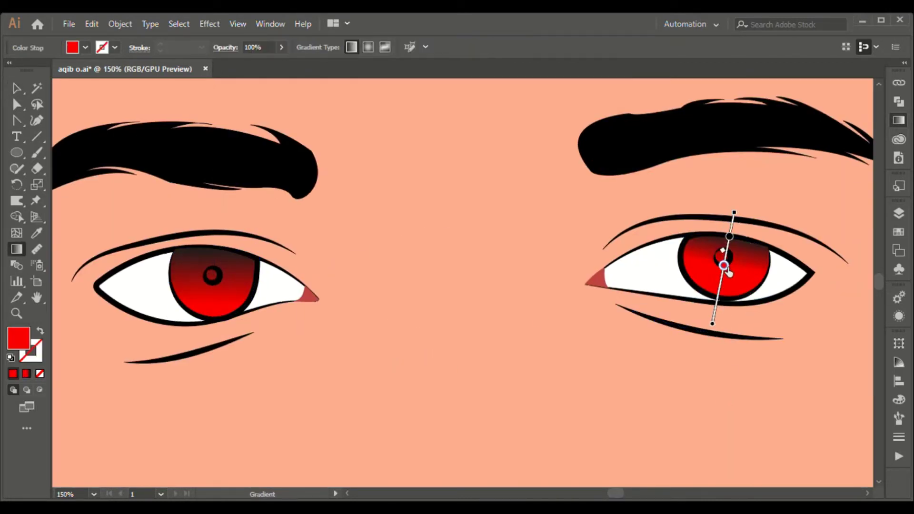
{"action": "key", "text": "v"}
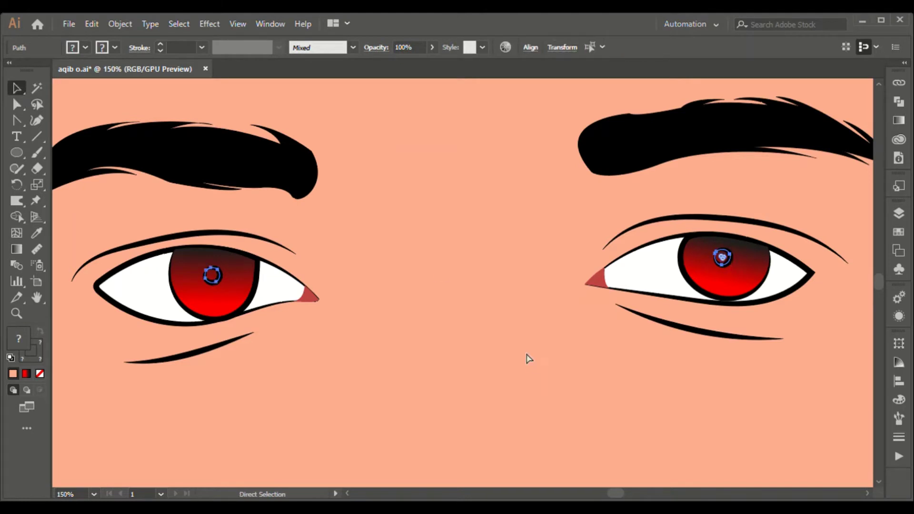
{"action": "key", "text": "ctrl+minus"}
{"action": "key", "text": "ctrl+minus"}
{"action": "key", "text": "ctrl+minus"}
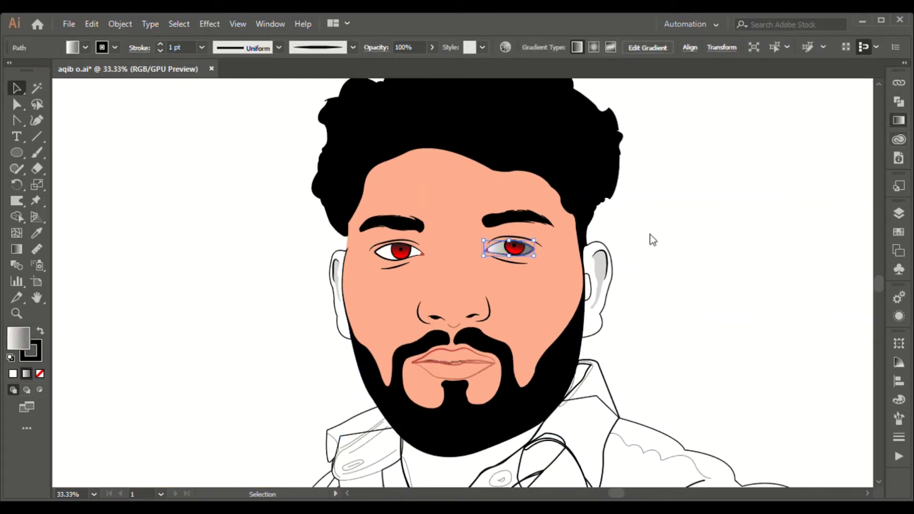
Spread a white-to-grey radial gradient outward from the iris on both eye whites.
{"action": "key", "text": "g"}
{"action": "key", "text": "ctrl+1"}
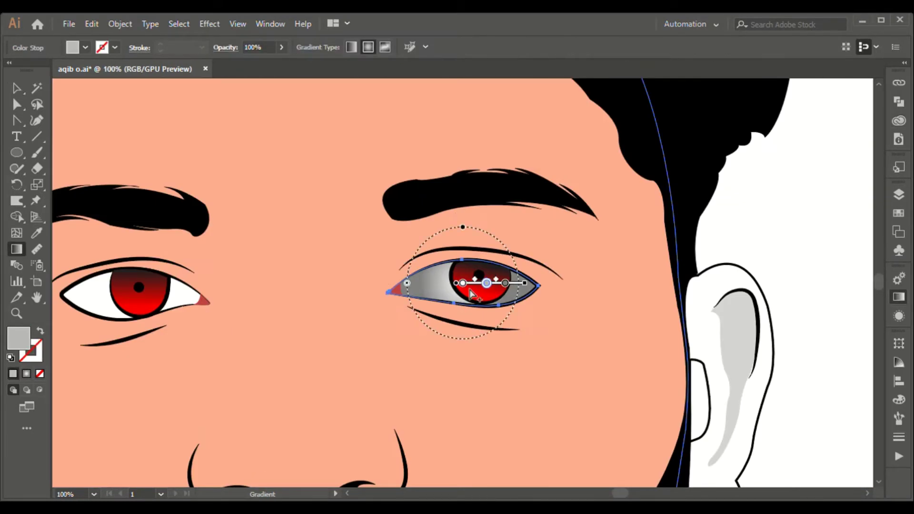
{"action": "mouse_move", "coordinate": [477, 277]}
{"action": "left_mouse_down"}
{"action": "mouse_move", "coordinate": [404, 360]}
{"action": "mouse_move", "coordinate": [459, 300]}
{"action": "left_mouse_up"}
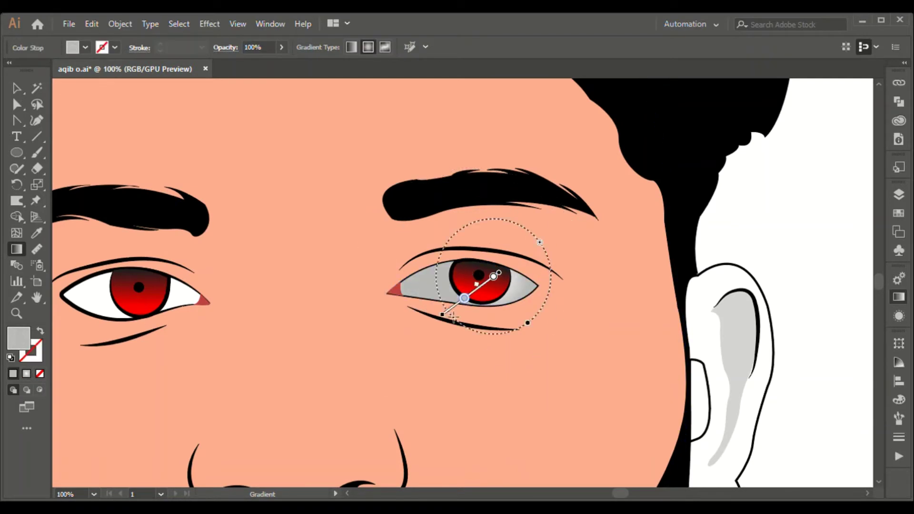
{"action": "left_click", "coordinate": [138, 290]}
{"action": "scroll", "coordinate": [317, 285], "scroll_direction": "left", "scroll_amount": 5}
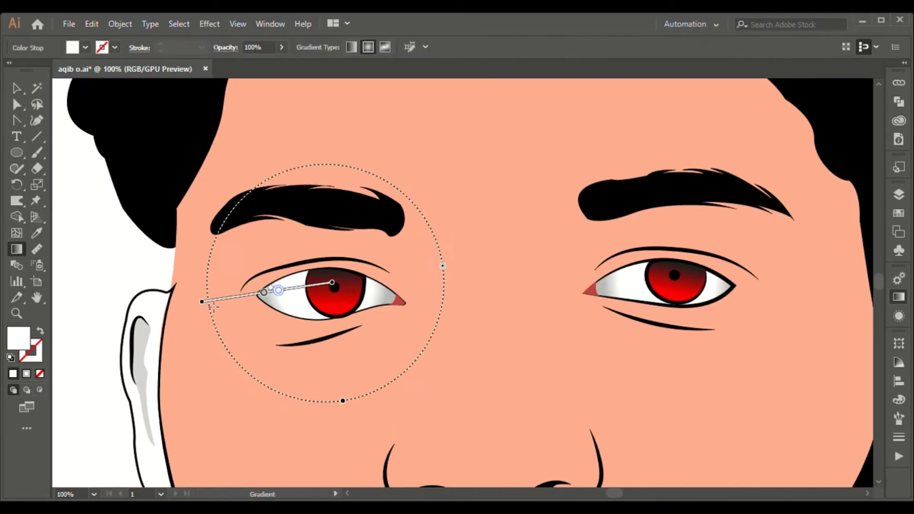
{"action": "key", "text": "v"}
{"action": "left_click", "coordinate": [153, 262]}
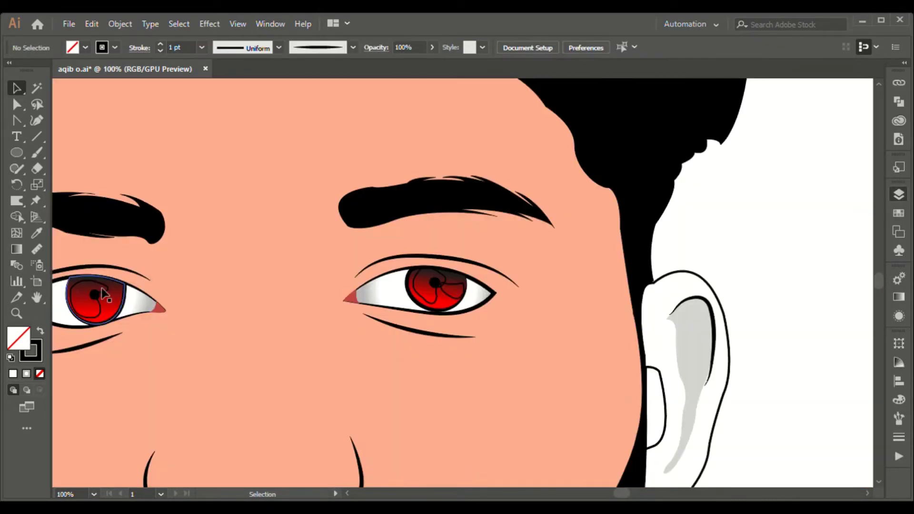
Remove the iris highlight's outline while keeping its gradient fill.
{"action": "key", "text": "slash"}
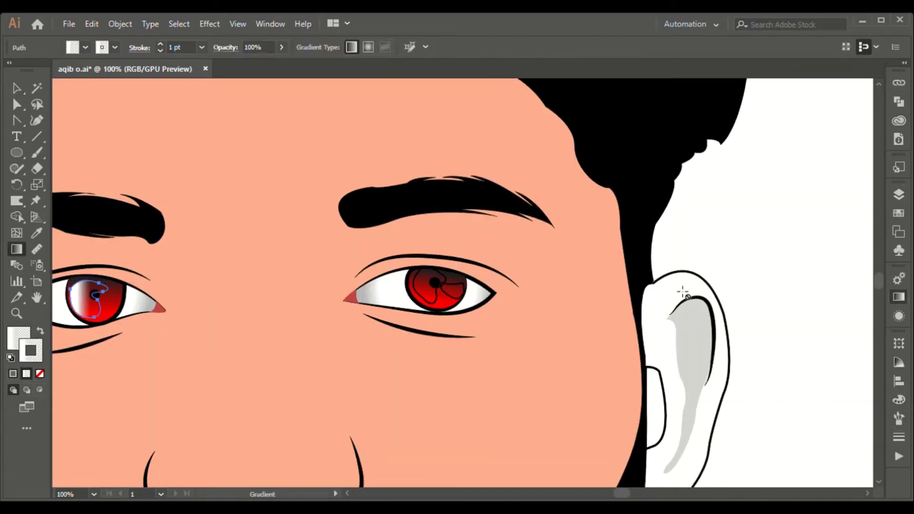
{"action": "scroll", "coordinate": [626, 333], "scroll_direction": "left", "scroll_amount": 5}
{"action": "key", "text": "shift+x"}
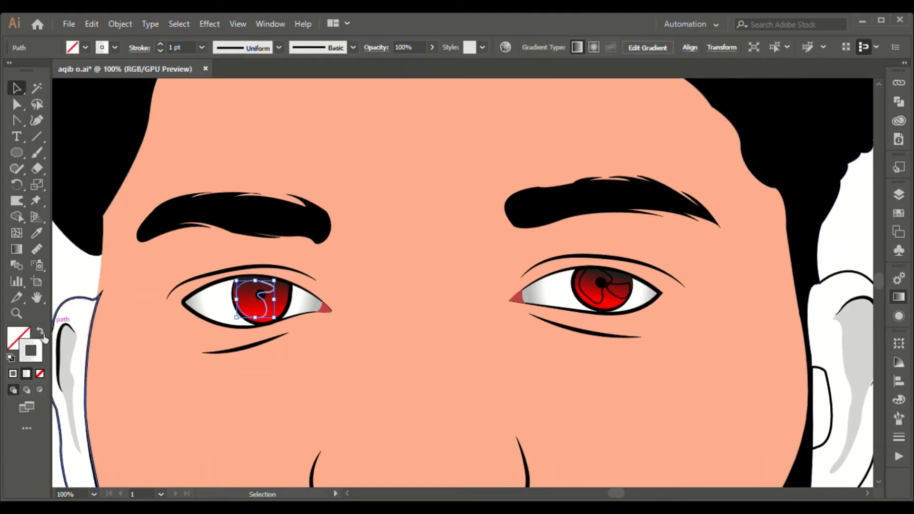
{"action": "key", "text": "shift+x"}
{"action": "key", "text": "ctrl+shift+a"}
Select the large and small highlight shapes on the right iris.
{"action": "key", "text": "g"}
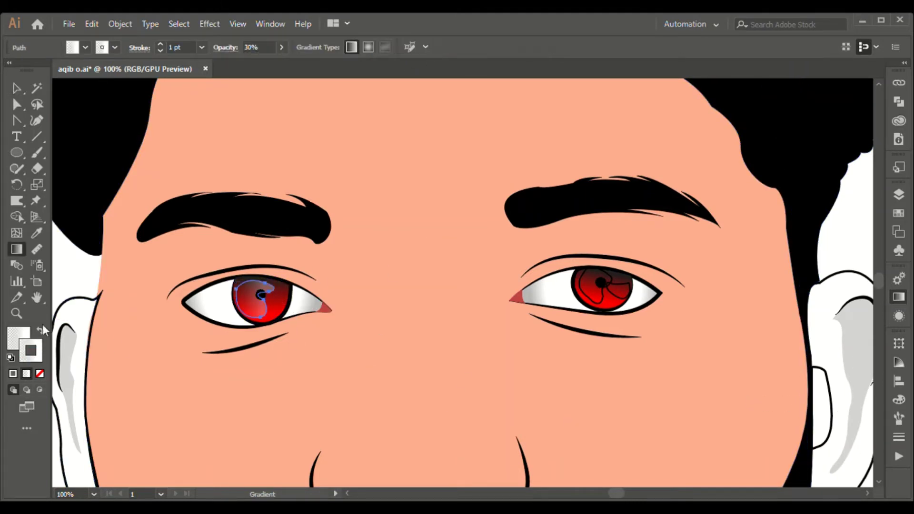
{"action": "key", "text": "ctrl+shift+a"}
{"action": "scroll", "coordinate": [426, 454], "scroll_direction": "right", "scroll_amount": 5}
{"action": "left_click", "coordinate": [454, 284]}
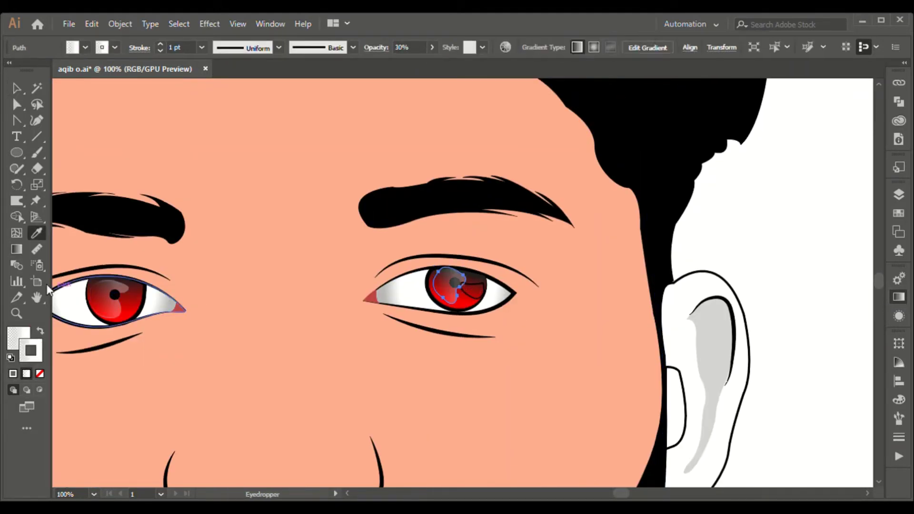
{"action": "key", "text": "v"}
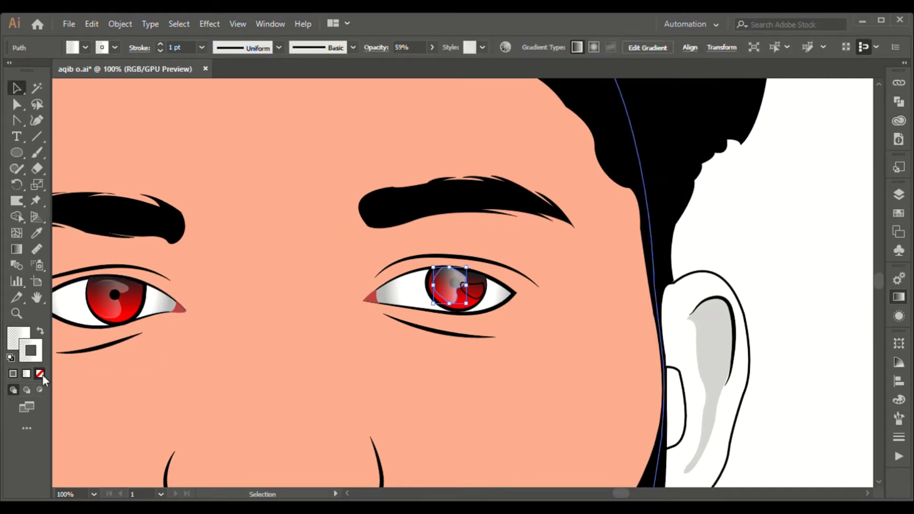
{"action": "left_click", "coordinate": [472, 291]}
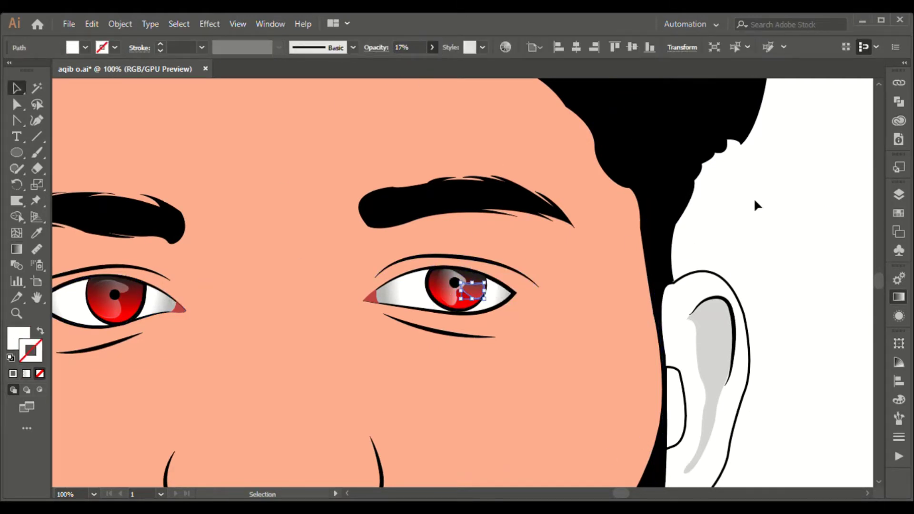
Step back through the iris colour changes, leaving both irises with blue gradients.
{"action": "key", "text": "ctrl+shift+a"}
{"action": "key", "text": "ctrl+z"}
{"action": "key", "text": "ctrl+z"}
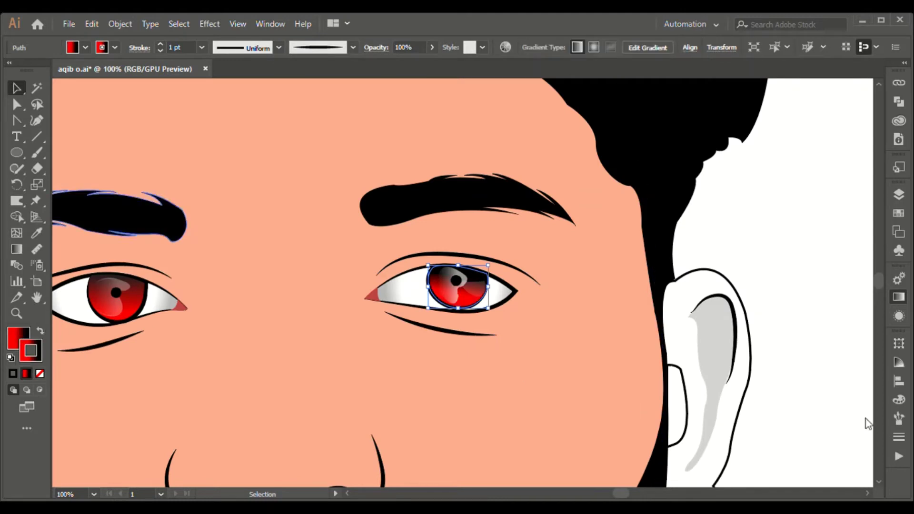
{"action": "key", "text": "ctrl+z"}
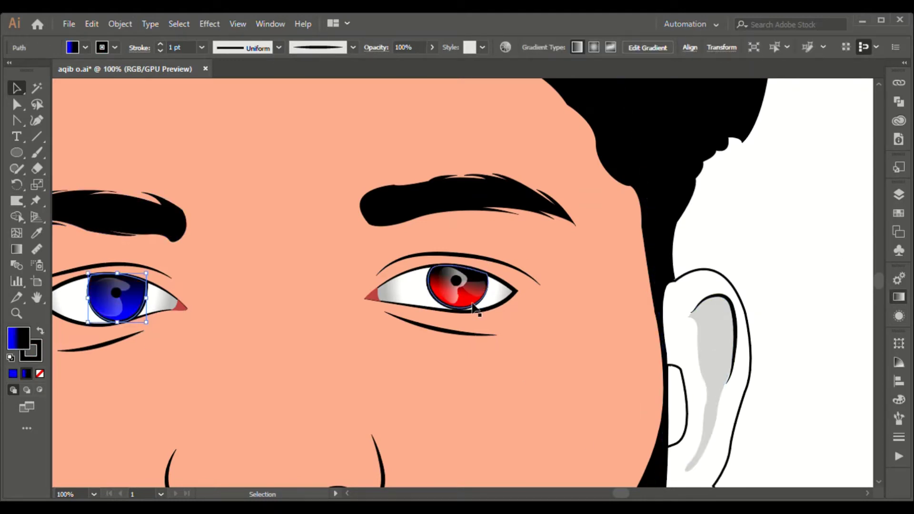
{"action": "key", "text": "ctrl+z"}
{"action": "key", "text": "ctrl+z"}
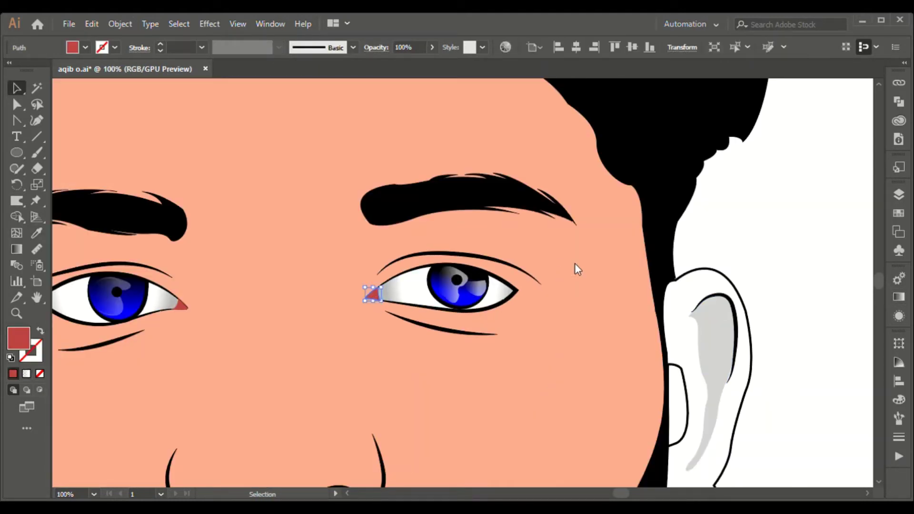
{"action": "key", "text": "ctrl+0"}
{"action": "key", "text": "ctrl+plus"}
{"action": "key", "text": "ctrl+plus"}
{"action": "key", "text": "ctrl+z"}
{"action": "key", "text": "ctrl+z"}
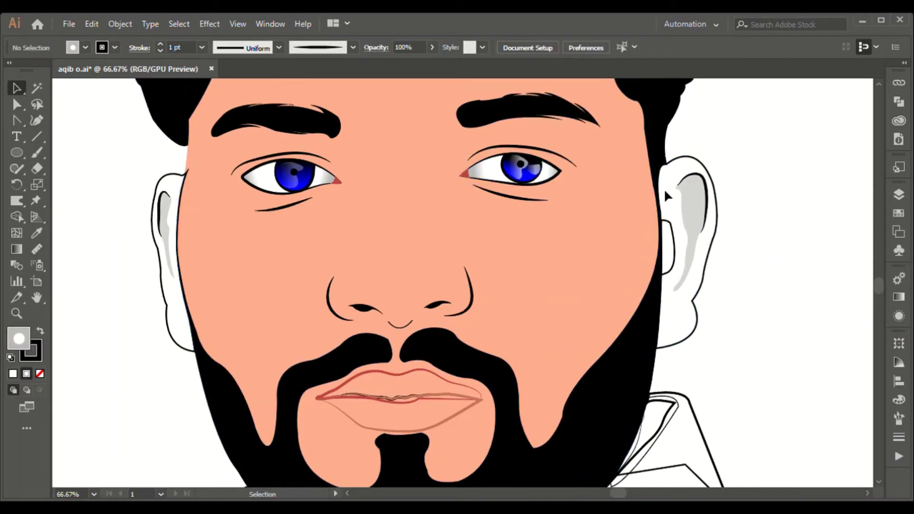
Drag the red tear-duct tip anchor into the inner eye corner.
{"action": "key", "text": "a"}
{"action": "left_click", "coordinate": [332, 365]}
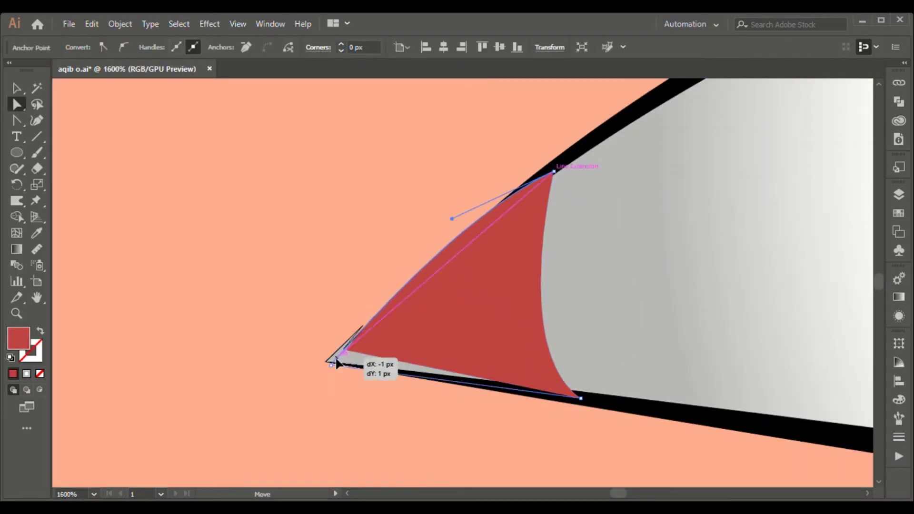
{"action": "left_click_drag", "start_coordinate": [341, 362], "coordinate": [426, 274]}
{"action": "key", "text": "ctrl+minus"}
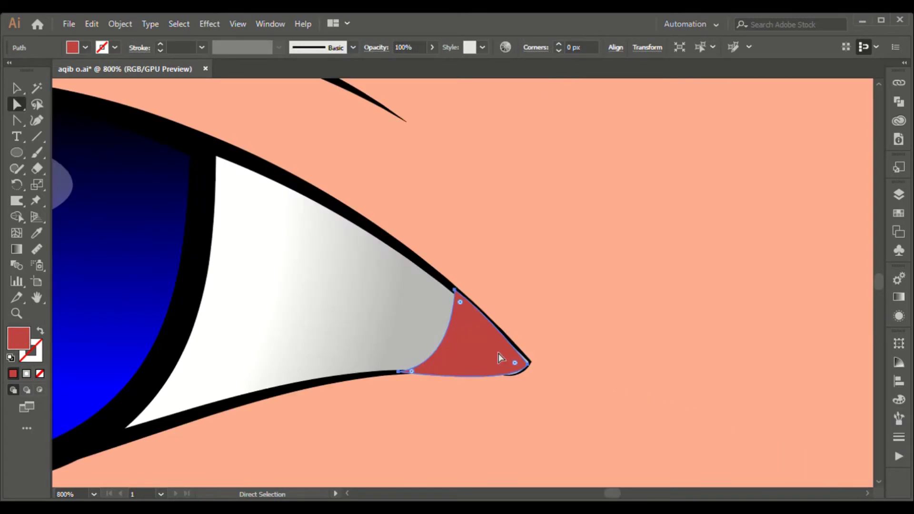
{"action": "left_click", "coordinate": [398, 372]}
Select the right iris, then zoom out to view the whole face and beard.
{"action": "left_click", "coordinate": [450, 295]}
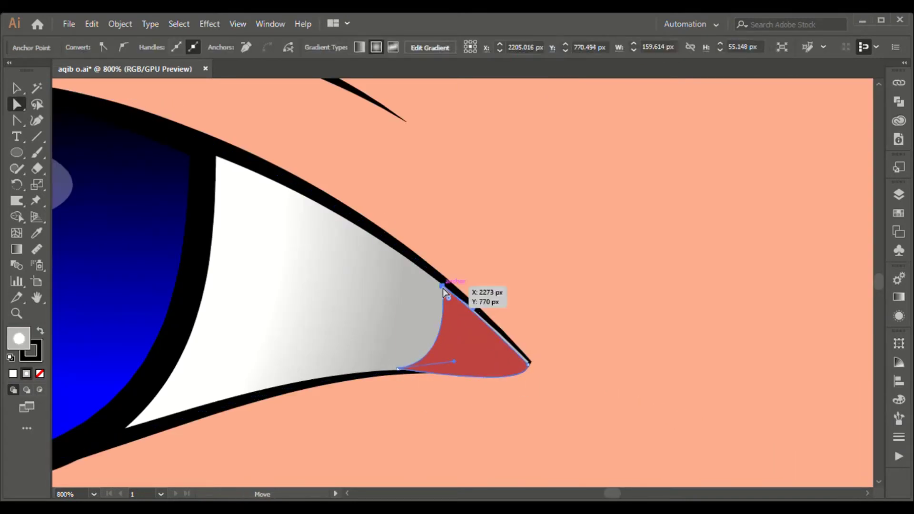
{"action": "key", "text": "ctrl+minus"}
{"action": "key", "text": "ctrl+minus"}
{"action": "key", "text": "ctrl+minus"}
{"action": "key", "text": "ctrl+minus"}
{"action": "key", "text": "ctrl+minus"}
{"action": "key", "text": "ctrl+minus"}
{"action": "left_click", "coordinate": [17, 88]}
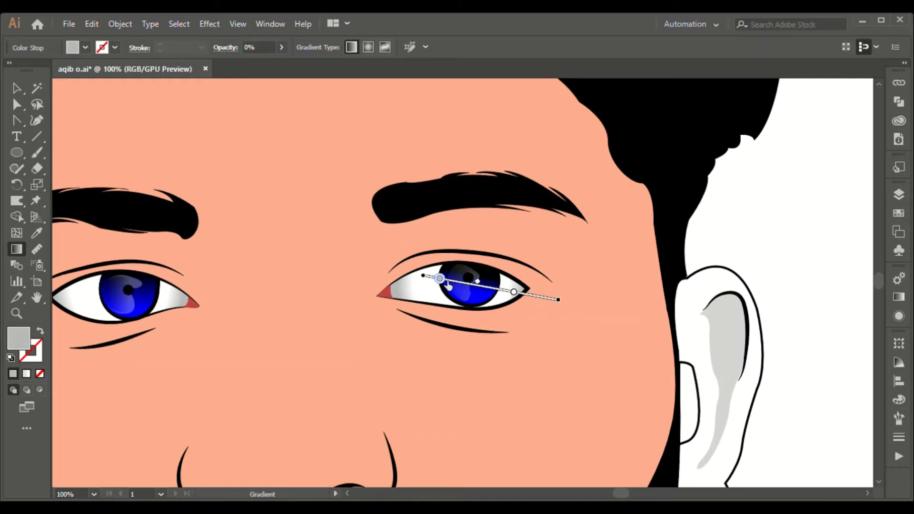
{"action": "key", "text": "v"}
{"action": "key", "text": "ctrl+shift+a"}
{"action": "key", "text": "ctrl+minus"}
{"action": "key", "text": "ctrl+minus"}
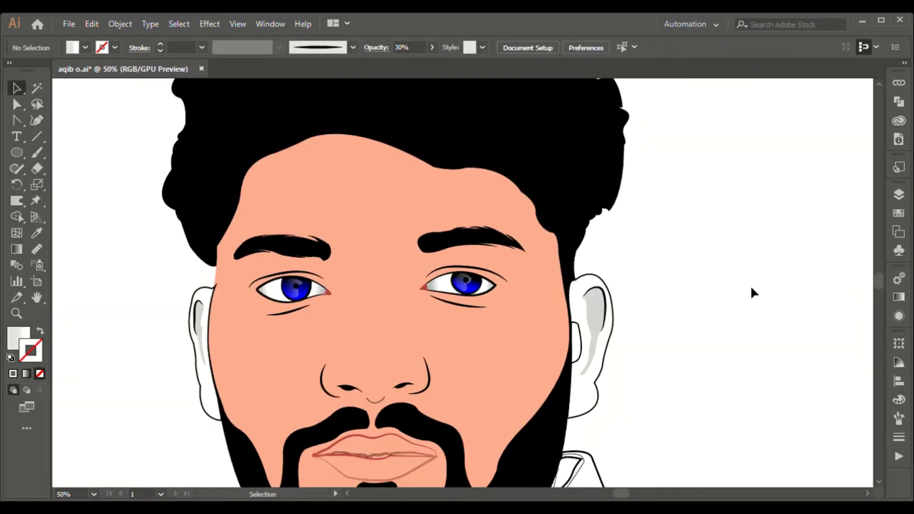
{"action": "scroll", "coordinate": [544, 279], "scroll_direction": "down", "scroll_amount": 3}
Thicken the face outline and give the inner ear patch a darker skin tone.
{"action": "left_click", "coordinate": [544, 279]}
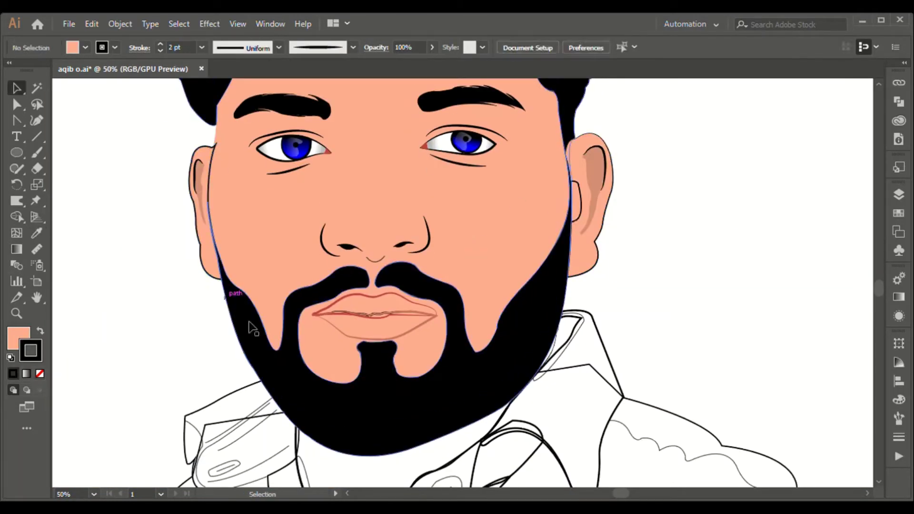
{"action": "left_click", "coordinate": [160, 45]}
{"action": "left_click", "coordinate": [146, 136]}
{"action": "key", "text": "b"}
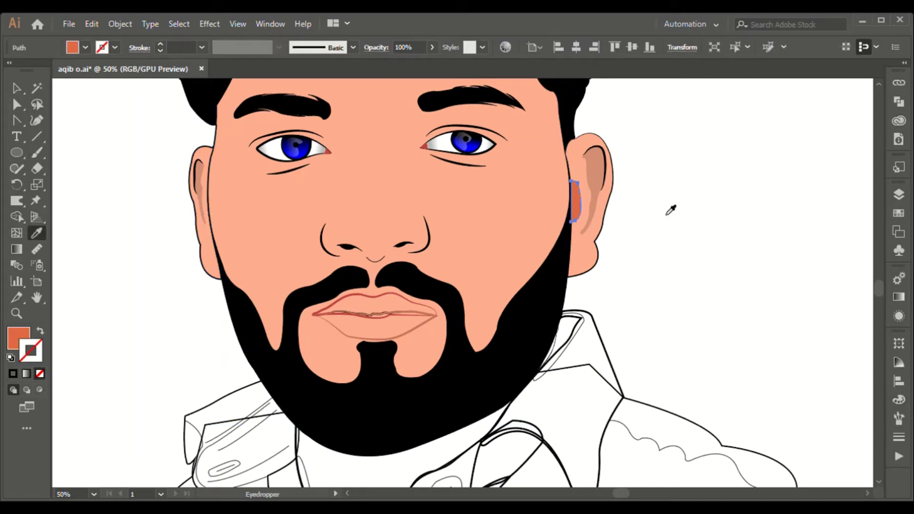
{"action": "key", "text": "v"}
{"action": "left_click", "coordinate": [652, 255]}
Select the lips, the line between them, and the lower and upper lip shapes.
{"action": "left_click", "coordinate": [428, 307]}
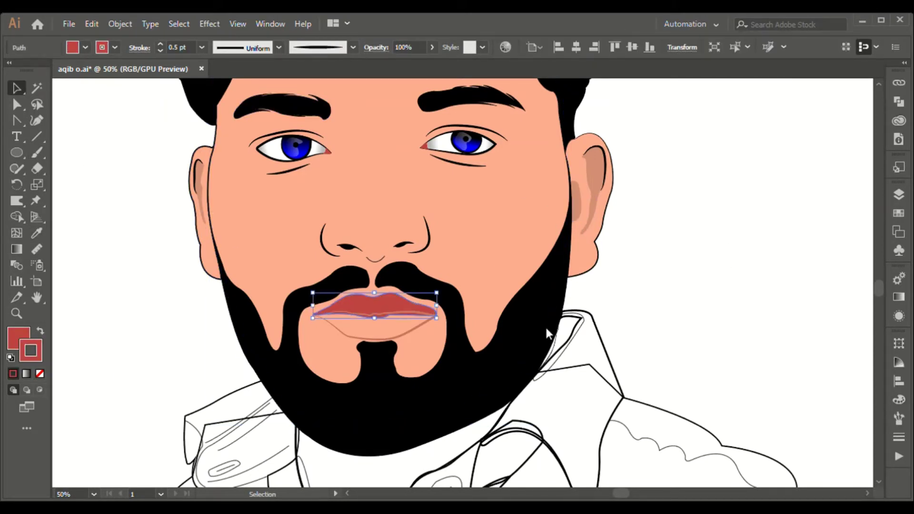
{"action": "left_click", "coordinate": [301, 316]}
{"action": "scroll", "coordinate": [301, 316], "scroll_direction": "up", "scroll_amount": 5}
{"action": "scroll", "coordinate": [383, 317], "scroll_direction": "up", "scroll_amount": 5}
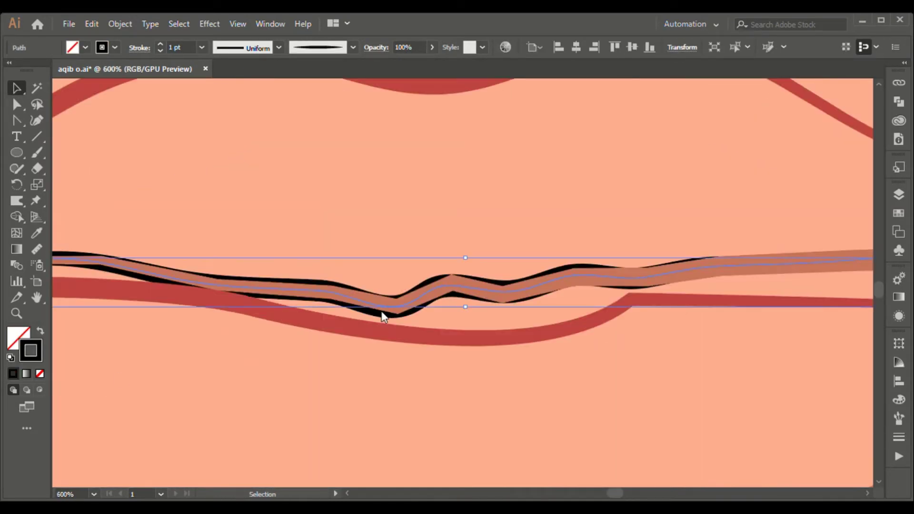
{"action": "scroll", "coordinate": [383, 317], "scroll_direction": "down", "scroll_amount": 5}
{"action": "left_click", "coordinate": [457, 328]}
{"action": "left_click", "coordinate": [70, 437]}
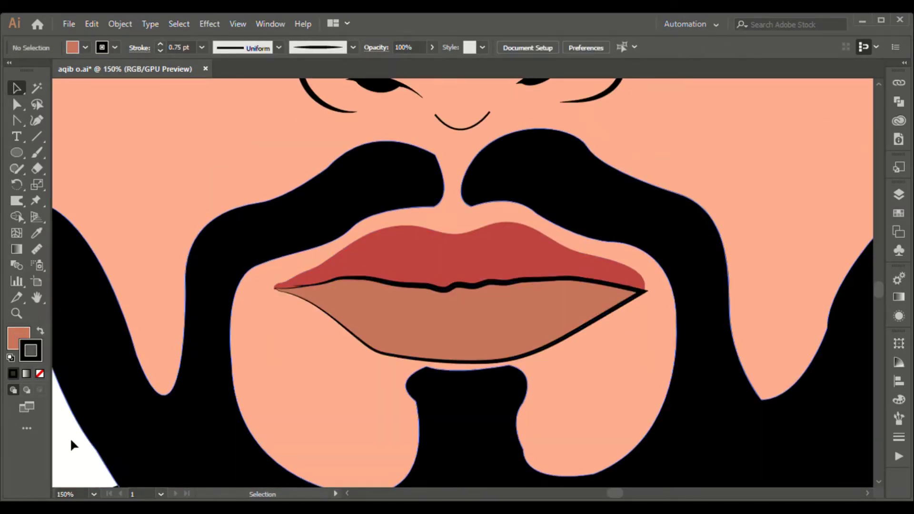
{"action": "left_click", "coordinate": [476, 247]}
{"action": "key", "text": "ctrl+shift+a"}
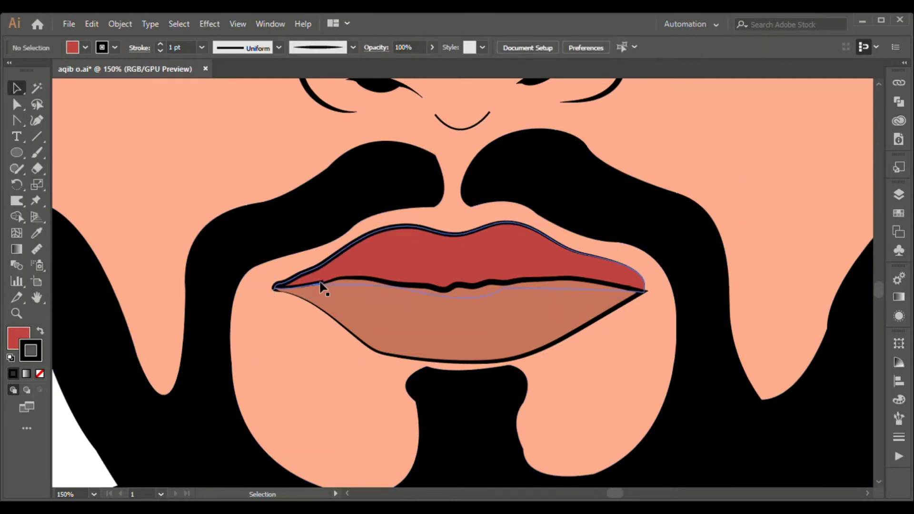
Adjust the mouth-corner anchor and eyedropper a lighter pink onto the lower lip.
{"action": "left_click", "coordinate": [319, 285]}
{"action": "scroll", "coordinate": [320, 286], "scroll_direction": "up", "scroll_amount": 3}
{"action": "key", "text": "a"}
{"action": "left_click", "coordinate": [67, 363]}
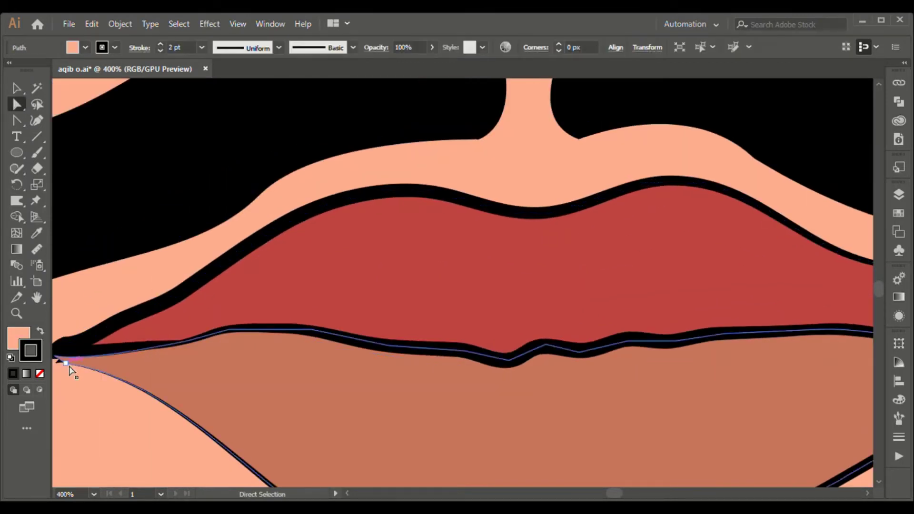
{"action": "key", "text": "i"}
{"action": "key", "text": "ctrl+minus"}
{"action": "key", "text": "ctrl+minus"}
{"action": "key", "text": "ctrl+minus"}
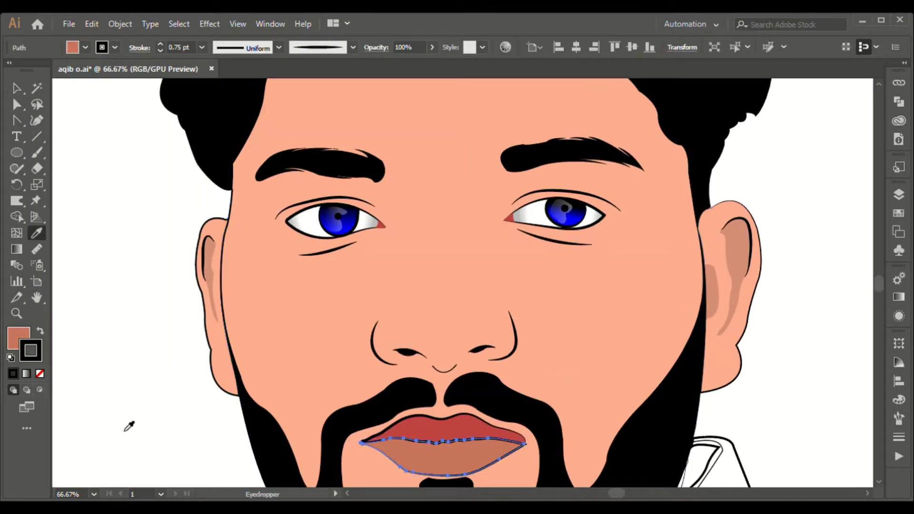
{"action": "left_click", "coordinate": [607, 238]}
{"action": "key", "text": "v"}
{"action": "left_click", "coordinate": [442, 424]}
{"action": "key", "text": "ctrl+shift+a"}
{"action": "key", "text": "ctrl+minus"}
Give the left collar and front strip a grey fill and a lighter grey outline.
{"action": "scroll", "coordinate": [885, 288], "scroll_direction": "down", "scroll_amount": 1}
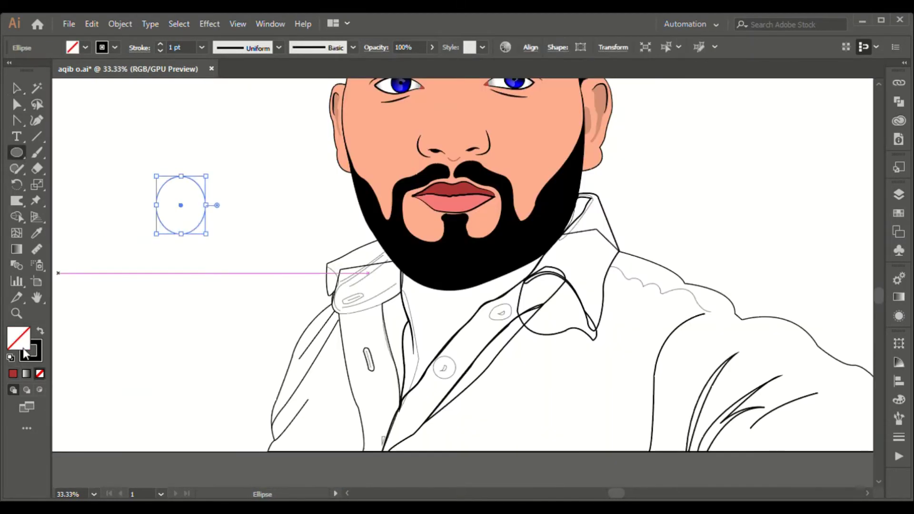
{"action": "left_click", "coordinate": [330, 286]}
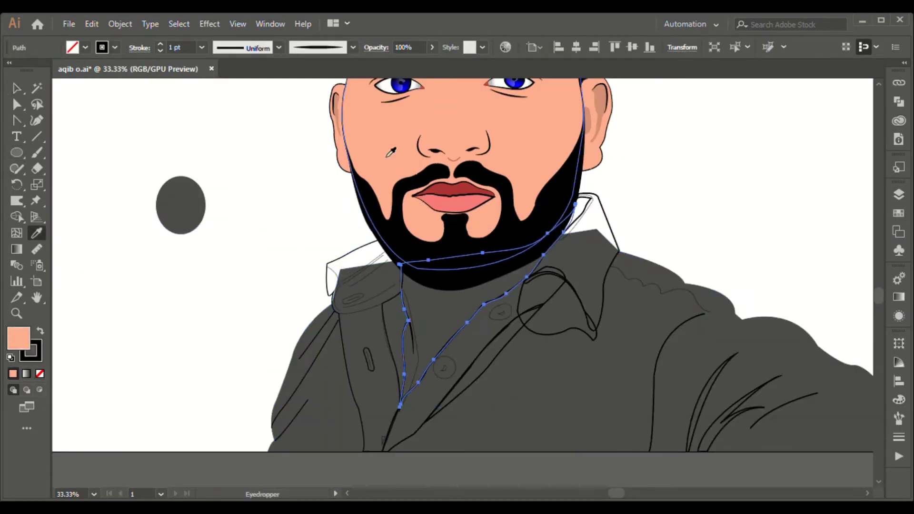
{"action": "left_click", "coordinate": [197, 173]}
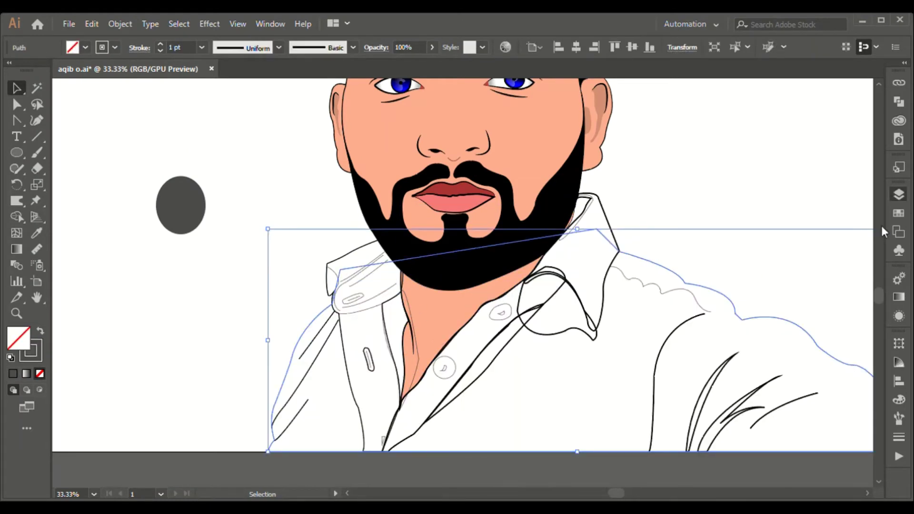
{"action": "left_click", "coordinate": [346, 370]}
{"action": "key", "text": "i"}
{"action": "left_click", "coordinate": [180, 205]}
{"action": "left_click", "coordinate": [13, 374]}
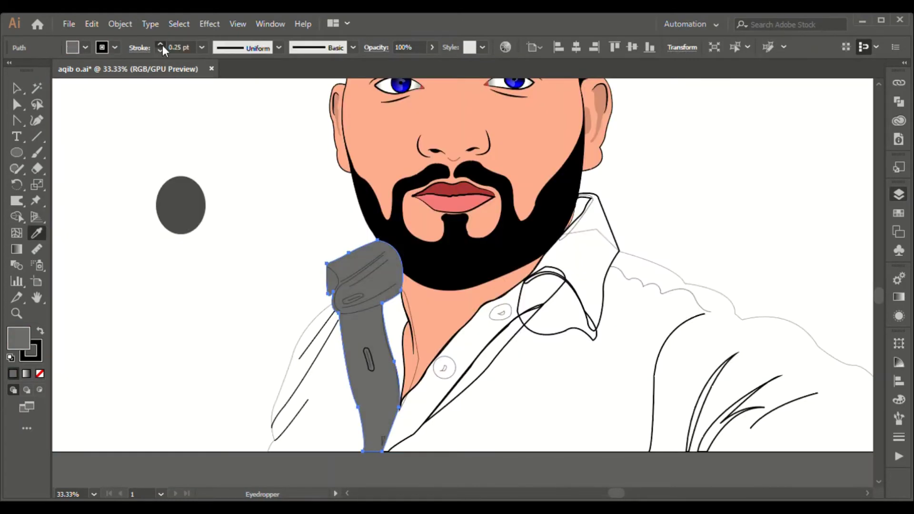
{"action": "key", "text": "v"}
Make the upper and lower collar buttonholes white.
{"action": "left_click", "coordinate": [161, 45]}
{"action": "left_click", "coordinate": [362, 295]}
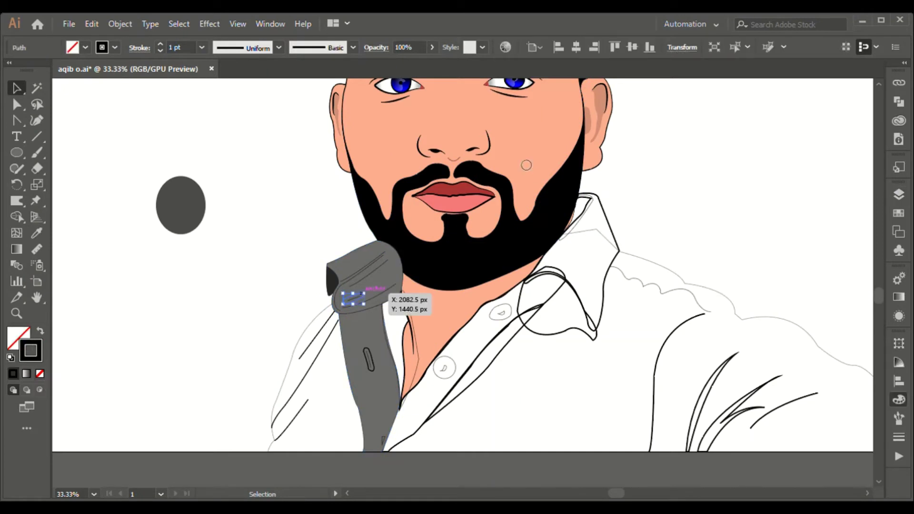
{"action": "key", "text": "shift+x"}
{"action": "left_click", "coordinate": [161, 44]}
{"action": "left_click", "coordinate": [369, 360]}
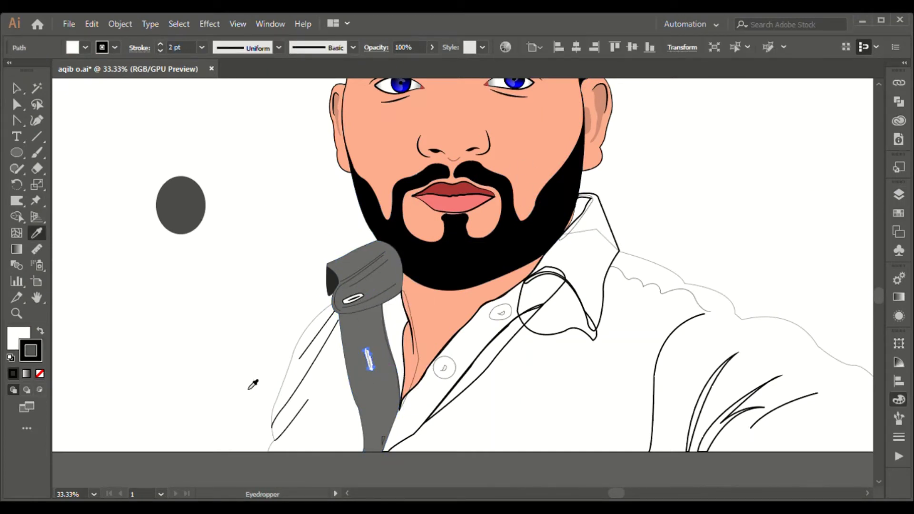
Sample grey onto the right collar and the shirt front strip.
{"action": "key", "text": "i"}
{"action": "left_click", "coordinate": [595, 237], "text": "ctrl"}
{"action": "left_click", "coordinate": [371, 343]}
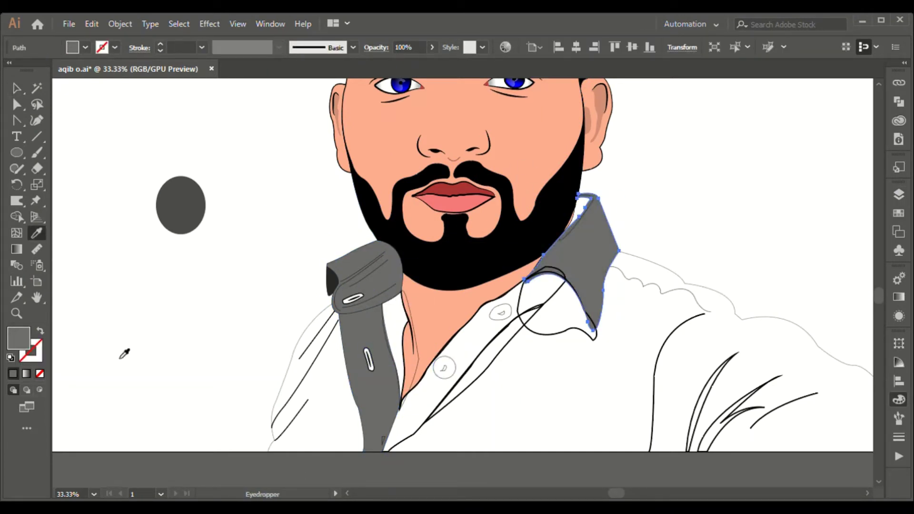
{"action": "left_click", "coordinate": [578, 214], "text": "ctrl"}
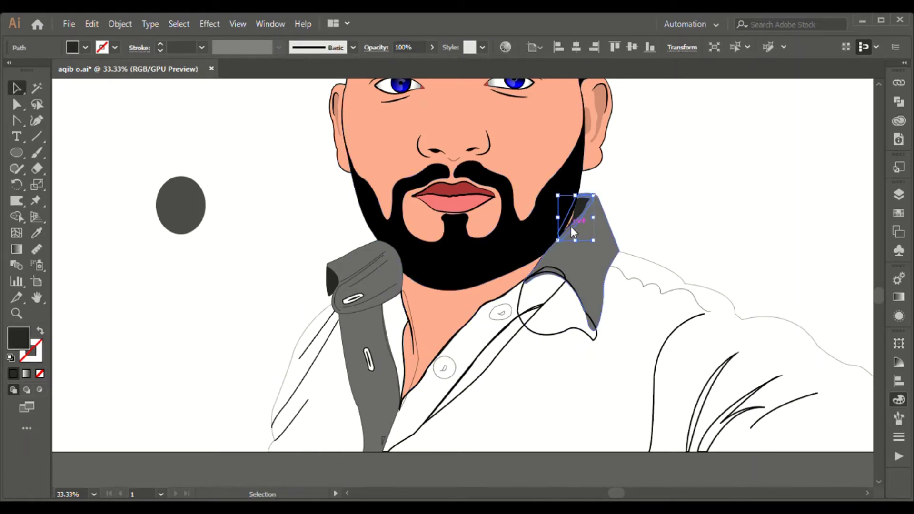
{"action": "left_click", "coordinate": [476, 353], "text": "ctrl"}
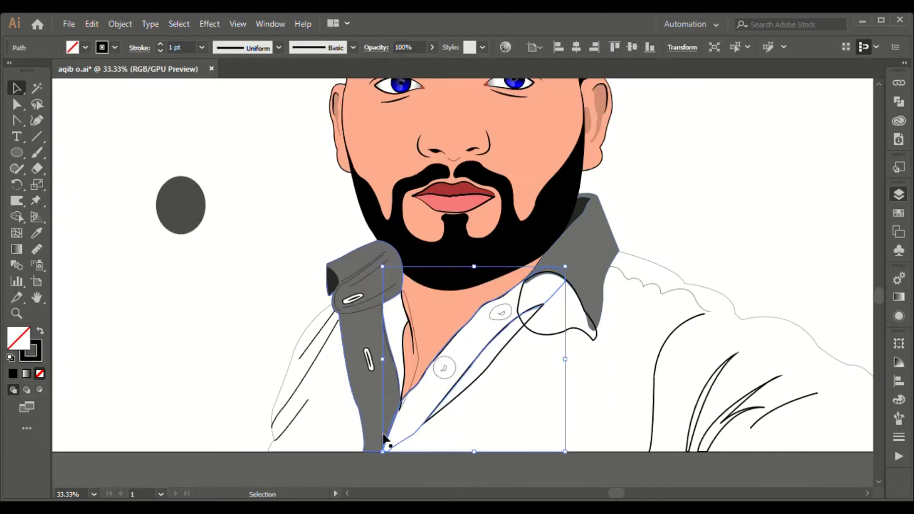
{"action": "left_click", "coordinate": [376, 381]}
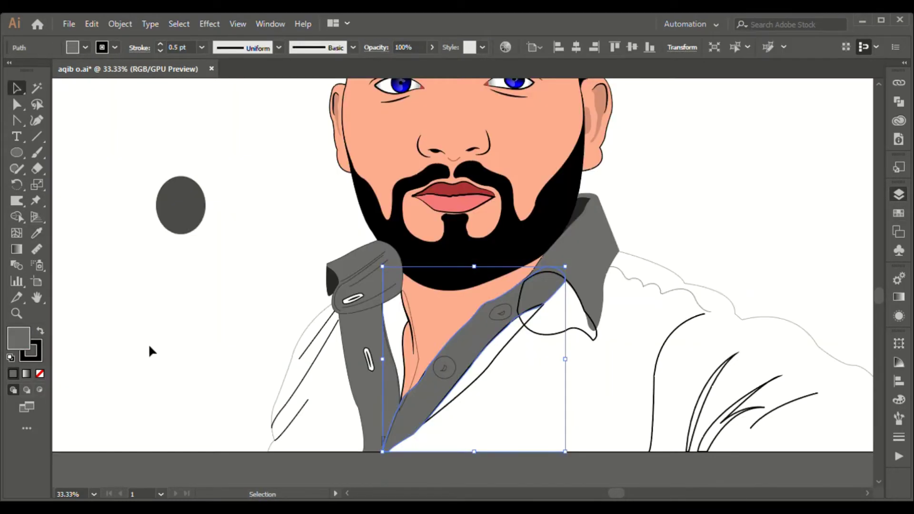
Make both shirt buttons white with a black outline.
{"action": "left_click", "coordinate": [443, 367], "text": "ctrl"}
{"action": "key", "text": "i"}
{"action": "left_click", "coordinate": [533, 252]}
{"action": "key", "text": "v"}
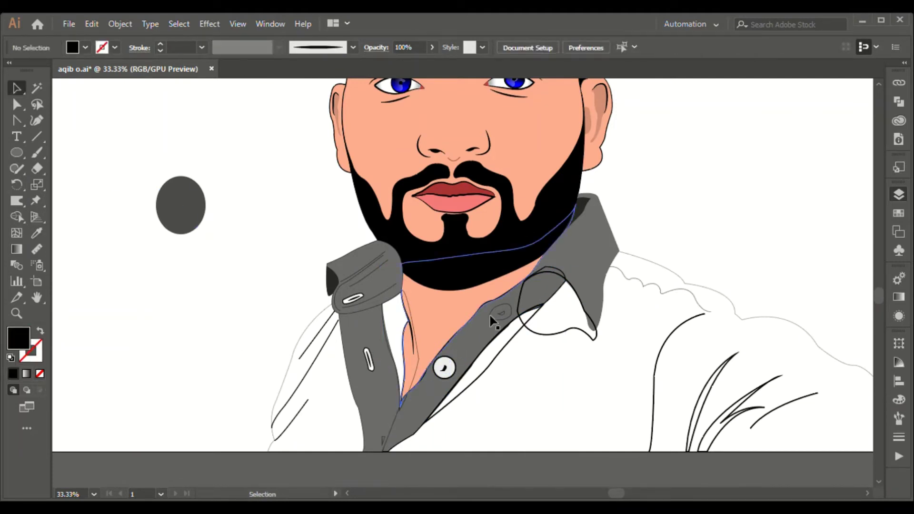
{"action": "left_click", "coordinate": [497, 312]}
Darken the shirt front strip, checking it against the reference photo.
{"action": "key", "text": "i"}
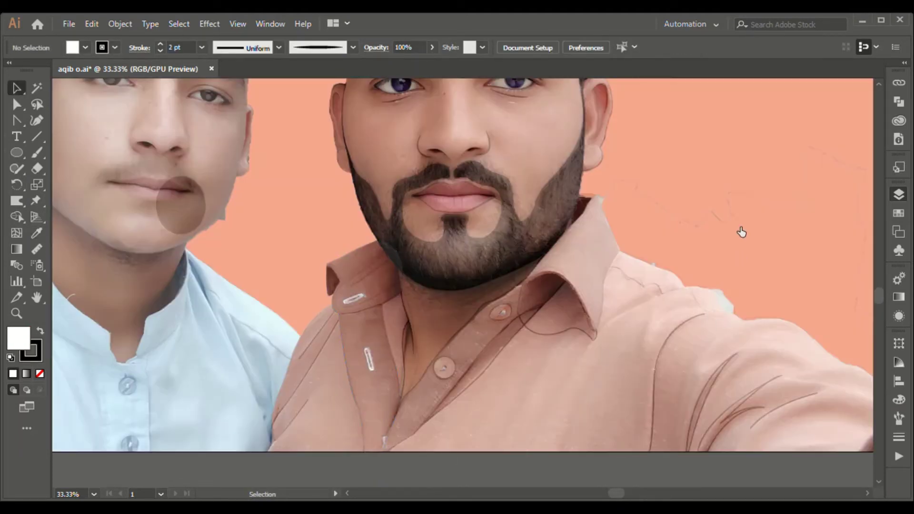
{"action": "left_click", "coordinate": [405, 351]}
{"action": "key", "text": "v"}
{"action": "left_click", "coordinate": [318, 285]}
{"action": "left_click", "coordinate": [226, 394]}
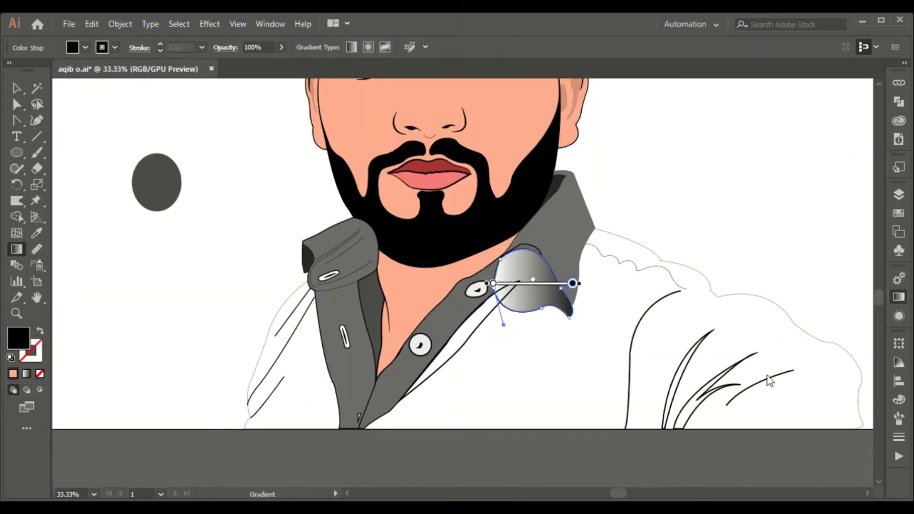
Angle the collar shadow gradient diagonally, dark at the top and light below.
{"action": "left_click_drag", "start_coordinate": [516, 332], "coordinate": [554, 299]}
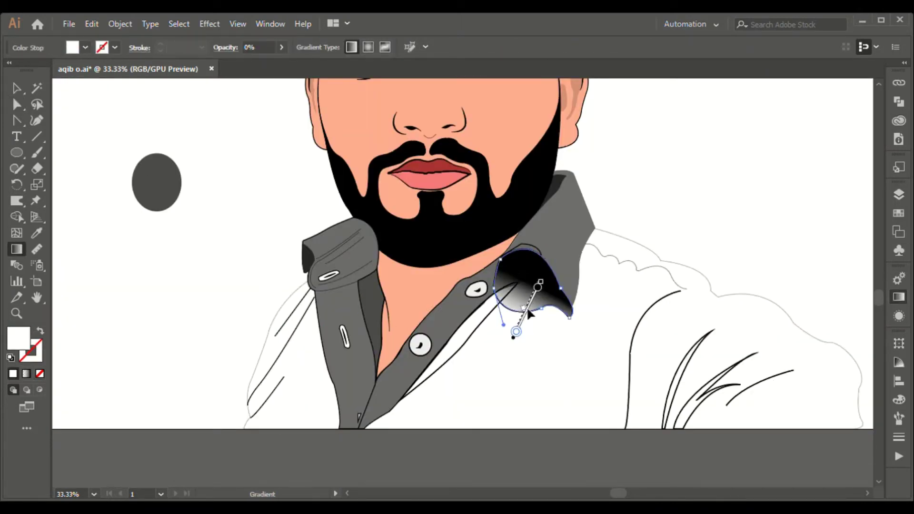
{"action": "left_click_drag", "start_coordinate": [504, 377], "coordinate": [546, 248]}
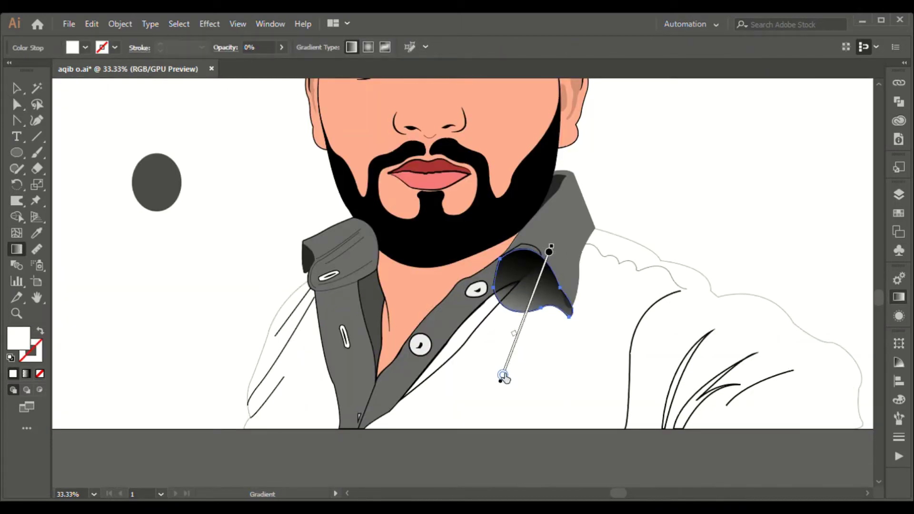
{"action": "key", "text": "v"}
{"action": "key", "text": "ctrl+shift+a"}
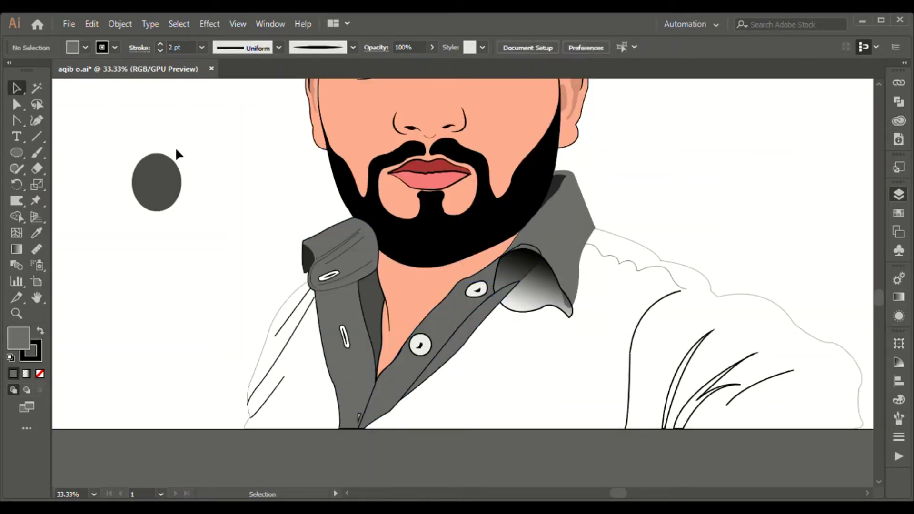
Give the shirt body a dark fill with a 1 pt outline.
{"action": "left_click", "coordinate": [561, 240]}
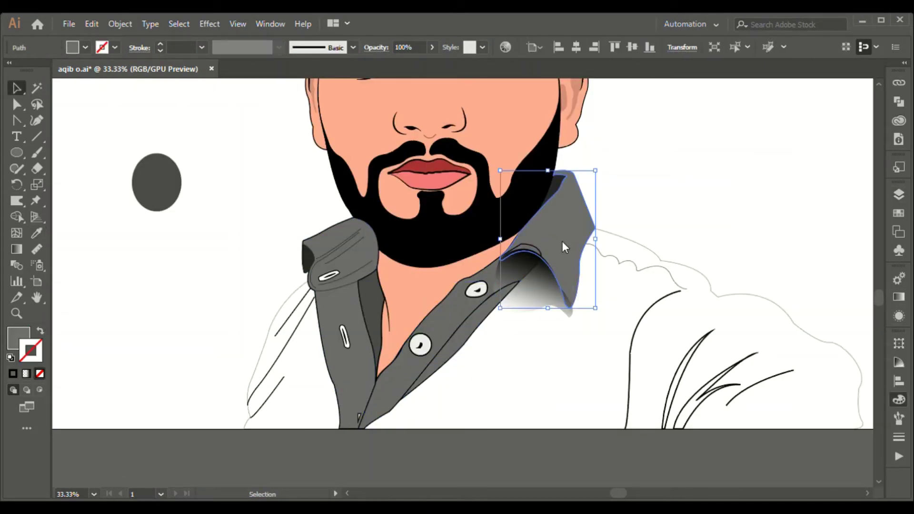
{"action": "left_click", "coordinate": [159, 46]}
{"action": "left_click", "coordinate": [714, 241]}
{"action": "left_click", "coordinate": [280, 346]}
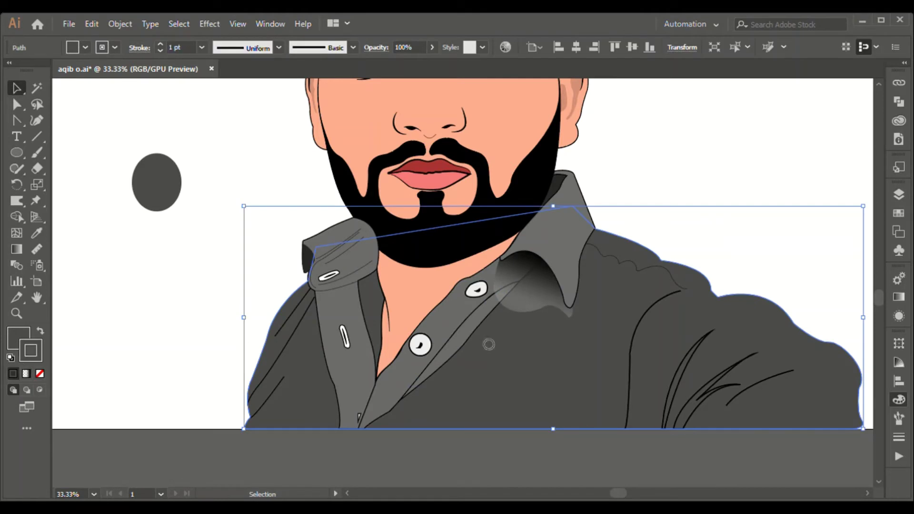
Reshape the bottom curve of the gradient shadow under the right collar.
{"action": "left_click", "coordinate": [637, 268]}
{"action": "left_click", "coordinate": [224, 80]}
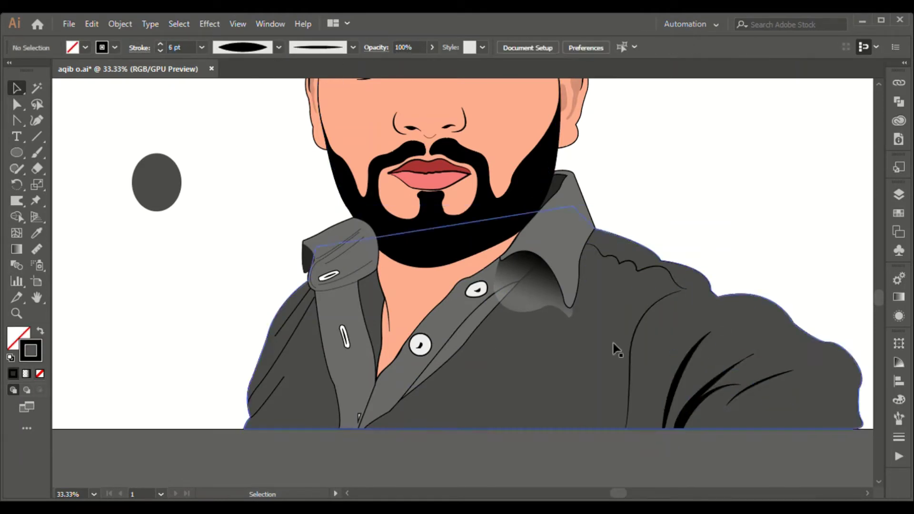
{"action": "left_click", "coordinate": [533, 280]}
{"action": "left_click_drag", "start_coordinate": [541, 308], "coordinate": [547, 311]}
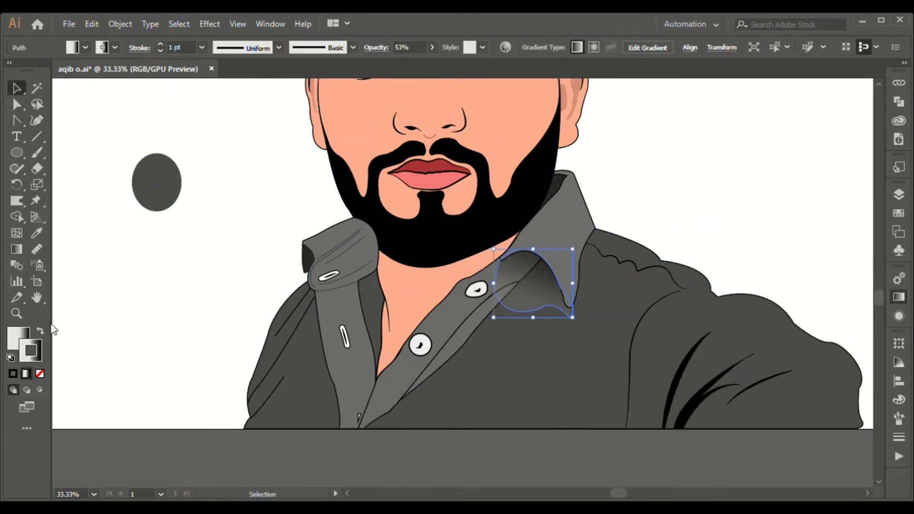
Pen-trace the outer outline of the upper and lower lips.
{"action": "key", "text": "g"}
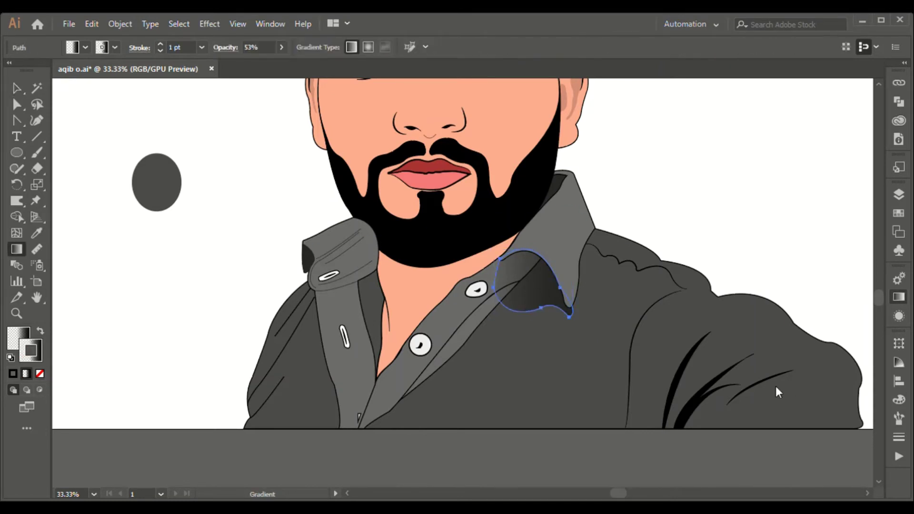
{"action": "key", "text": "v"}
{"action": "left_click", "coordinate": [674, 122]}
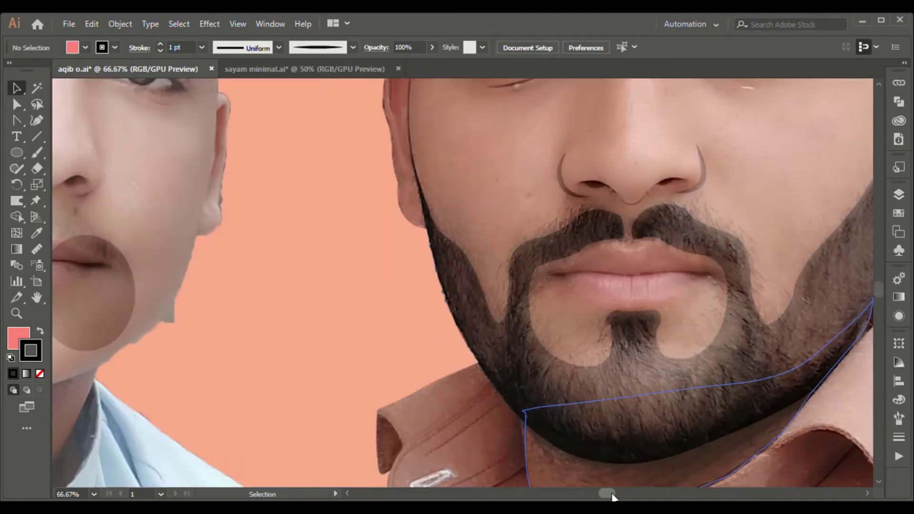
{"action": "left_click_drag", "start_coordinate": [612, 496], "coordinate": [619, 496]}
{"action": "key", "text": "p"}
{"action": "left_click", "coordinate": [573, 272]}
{"action": "left_click_drag", "start_coordinate": [518, 242], "coordinate": [498, 246]}
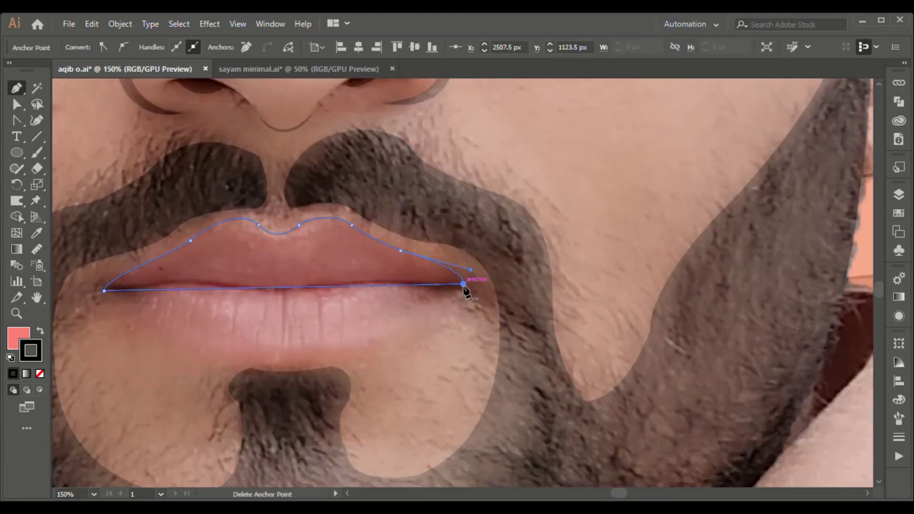
{"action": "left_click_drag", "start_coordinate": [406, 321], "coordinate": [392, 336]}
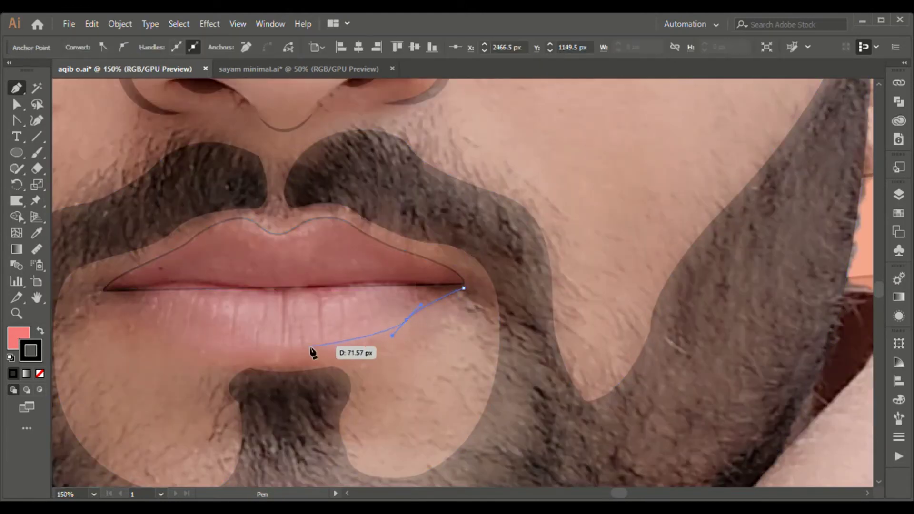
{"action": "left_click_drag", "start_coordinate": [303, 347], "coordinate": [268, 341]}
{"action": "mouse_move", "coordinate": [222, 359]}
{"action": "left_mouse_down"}
{"action": "mouse_move", "coordinate": [147, 340]}
{"action": "mouse_move", "coordinate": [148, 323]}
{"action": "left_mouse_up"}
Draw the curved line between the lips from the right to the left corner.
{"action": "left_click", "coordinate": [463, 287]}
{"action": "left_click_drag", "start_coordinate": [415, 283], "coordinate": [336, 291]}
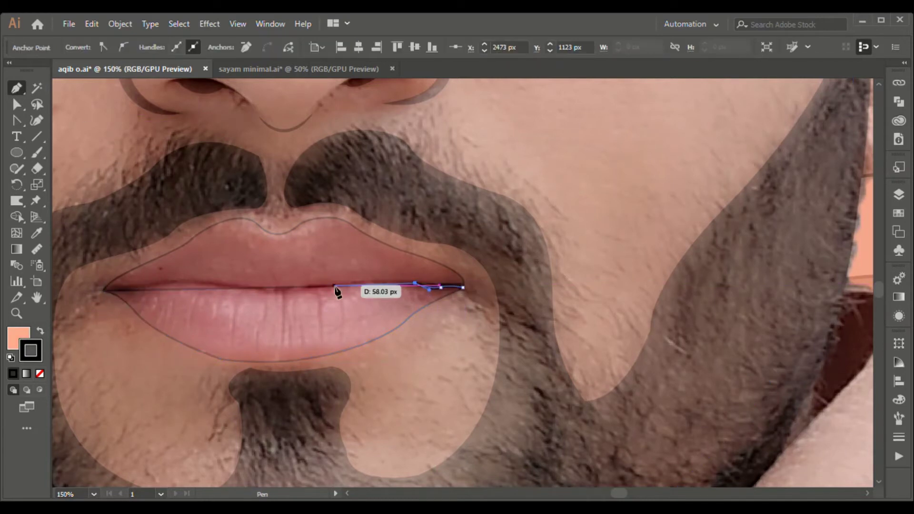
{"action": "key", "text": "ctrl+plus"}
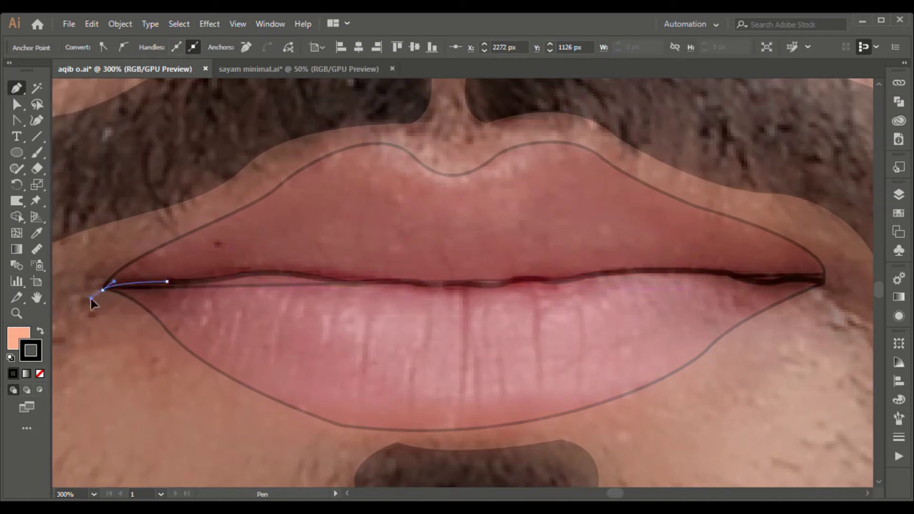
{"action": "left_click", "coordinate": [91, 299]}
{"action": "left_click_drag", "start_coordinate": [119, 271], "coordinate": [110, 296]}
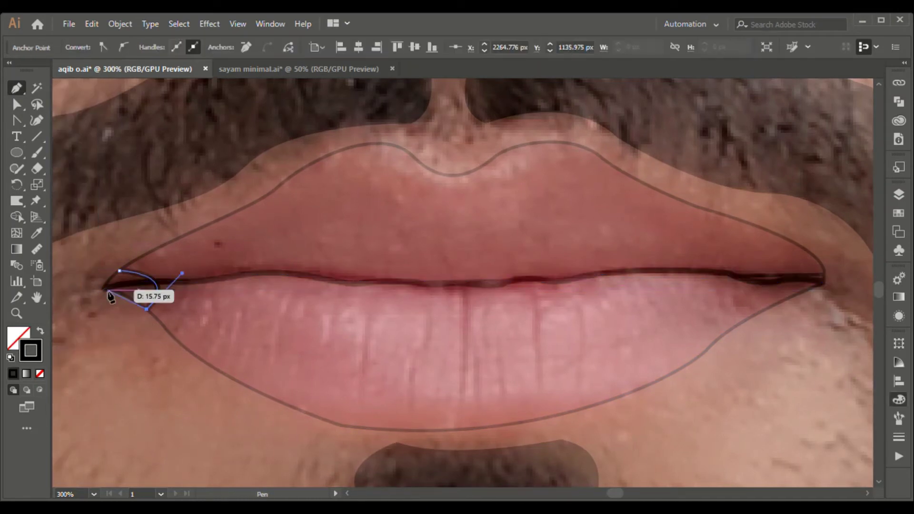
{"action": "scroll", "coordinate": [463, 282], "scroll_direction": "right", "scroll_amount": 10}
{"action": "left_click_drag", "start_coordinate": [424, 280], "coordinate": [453, 271]}
{"action": "key", "text": "ctrl+minus"}
Trace the inner lower-lip line and the inner upper-lip shape.
{"action": "left_click", "coordinate": [330, 300]}
{"action": "left_click_drag", "start_coordinate": [245, 294], "coordinate": [172, 298]}
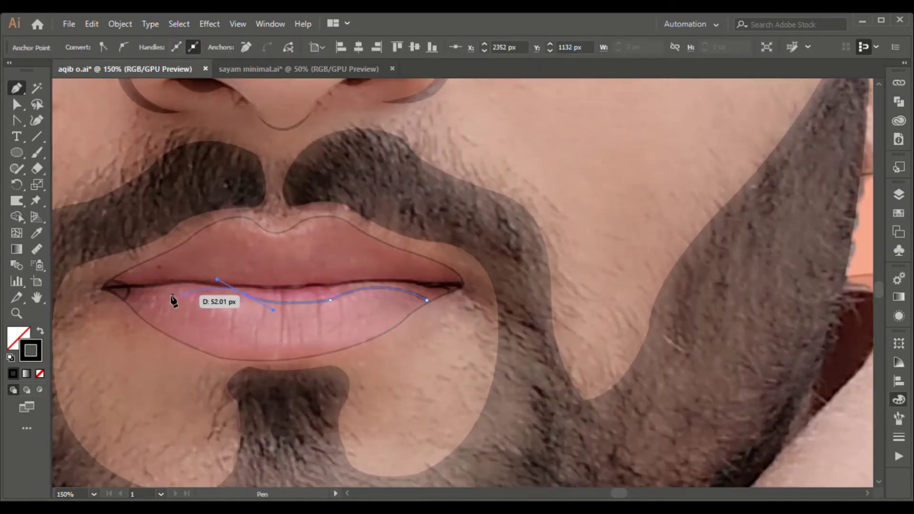
{"action": "left_click", "coordinate": [426, 275]}
{"action": "left_click", "coordinate": [356, 262]}
{"action": "left_click", "coordinate": [294, 263]}
{"action": "left_click_drag", "start_coordinate": [277, 270], "coordinate": [253, 259]}
{"action": "left_click_drag", "start_coordinate": [176, 275], "coordinate": [176, 282]}
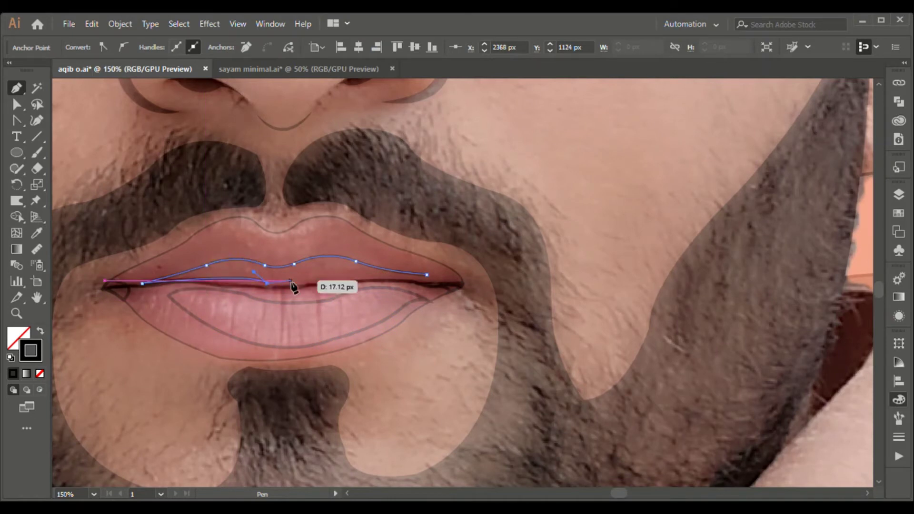
Trace the closed moustache-gap shape under the nose and begin the nose outline.
{"action": "left_click", "coordinate": [311, 144]}
{"action": "left_click_drag", "start_coordinate": [251, 153], "coordinate": [251, 160]}
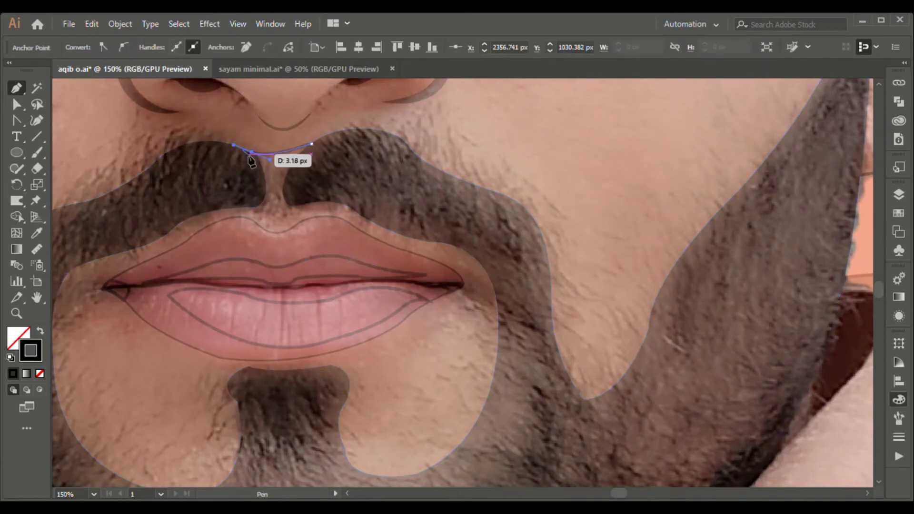
{"action": "left_click", "coordinate": [311, 143]}
{"action": "key", "text": "ctrl+minus"}
{"action": "left_click", "coordinate": [538, 191]}
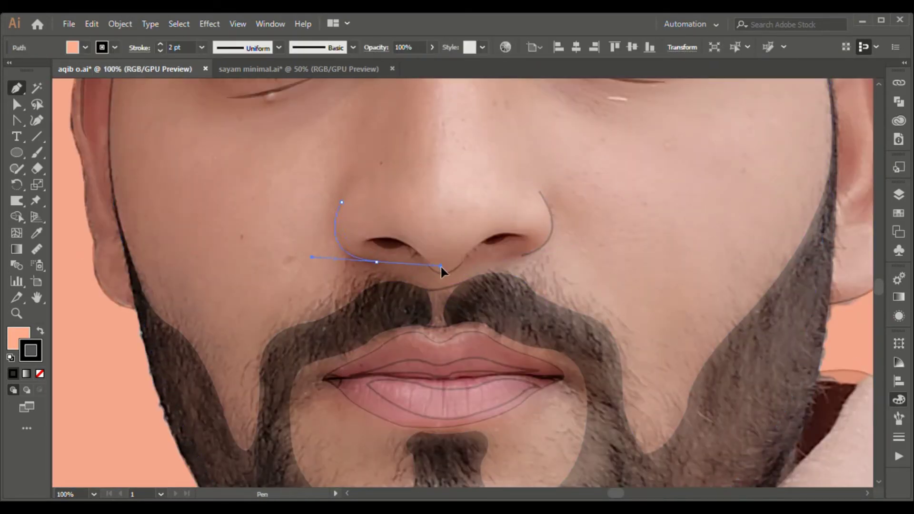
Pen-trace the curved earlobe outline.
{"action": "key", "text": "v"}
{"action": "left_click", "coordinate": [588, 277]}
{"action": "key", "text": "ctrl+minus"}
{"action": "key", "text": "p"}
{"action": "left_click", "coordinate": [702, 348]}
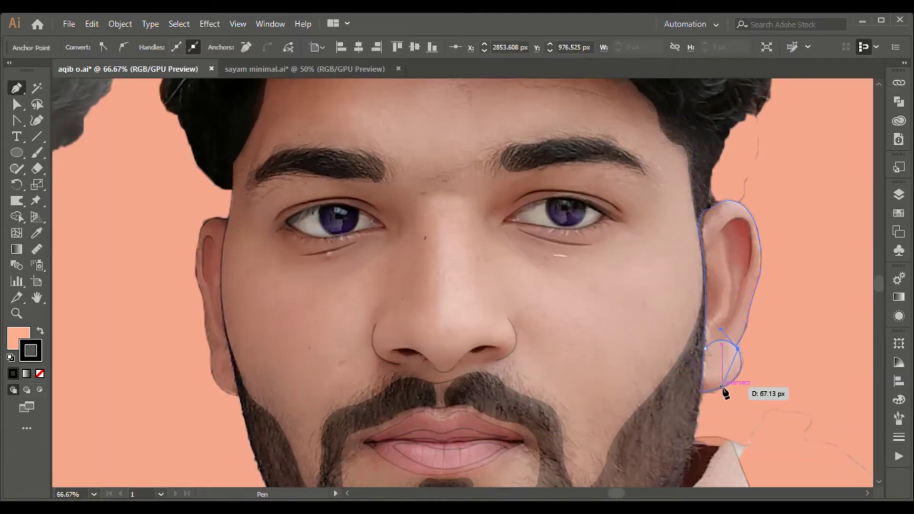
{"action": "key", "text": "ctrl+plus"}
{"action": "key", "text": "ctrl+plus"}
{"action": "left_click_drag", "start_coordinate": [517, 265], "coordinate": [470, 284]}
{"action": "key", "text": "ctrl+minus"}
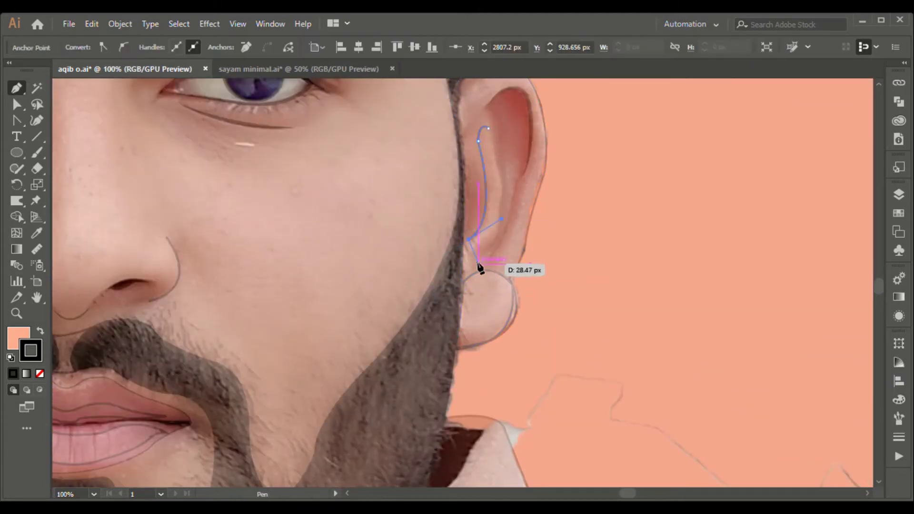
Draw a curved shadow path under the chin.
{"action": "scroll", "coordinate": [571, 266], "scroll_direction": "up", "scroll_amount": 5}
{"action": "scroll", "coordinate": [571, 267], "scroll_direction": "right", "scroll_amount": 5}
{"action": "key", "text": "ctrl+minus"}
{"action": "key", "text": "a"}
{"action": "left_click", "coordinate": [423, 324]}
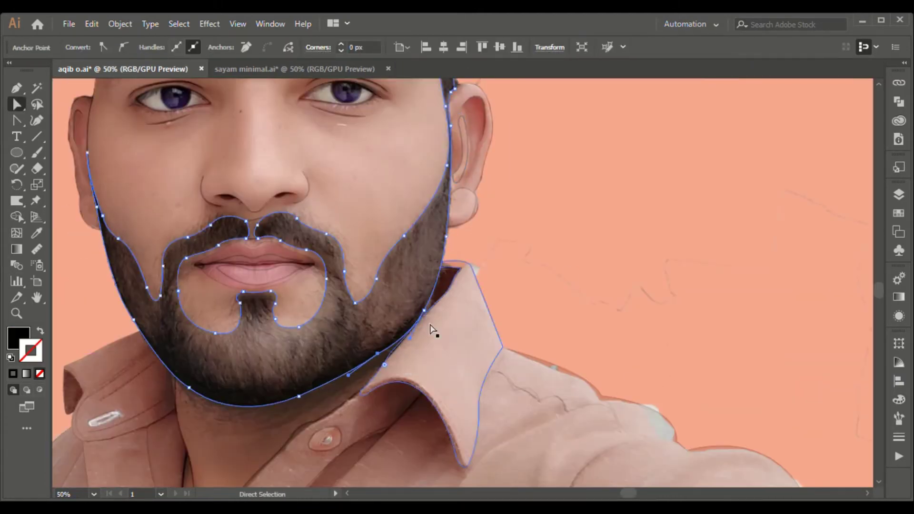
{"action": "key", "text": "p"}
{"action": "left_click", "coordinate": [175, 368]}
{"action": "mouse_move", "coordinate": [427, 300]}
{"action": "left_mouse_down"}
{"action": "mouse_move", "coordinate": [410, 310]}
{"action": "mouse_move", "coordinate": [414, 326]}
{"action": "left_mouse_up"}
{"action": "key", "text": "v"}
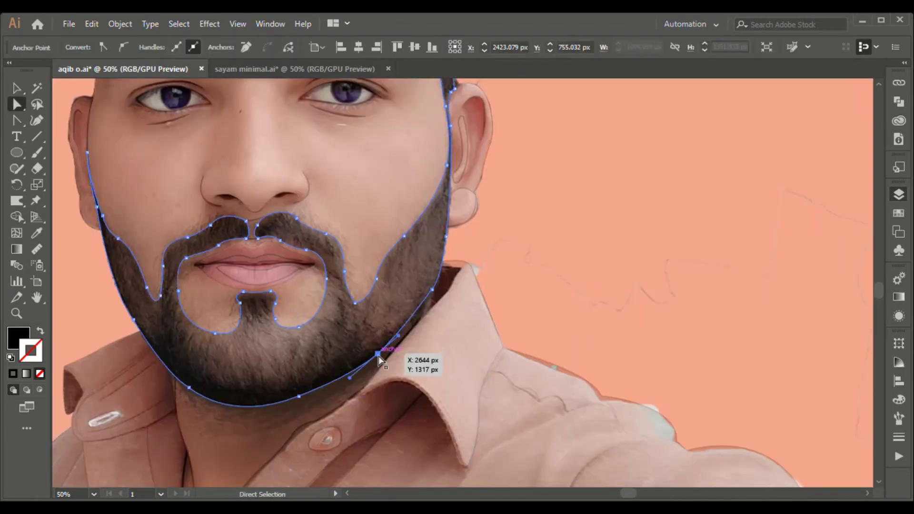
{"action": "key", "text": "p"}
{"action": "left_click_drag", "start_coordinate": [298, 395], "coordinate": [231, 426]}
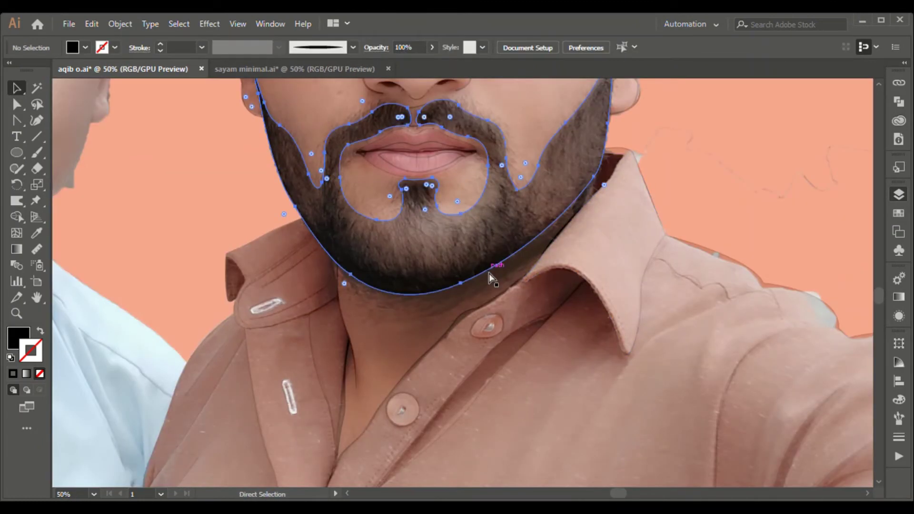
{"action": "left_click", "coordinate": [489, 273]}
Drag the beard outline's chin and jaw anchors to reshape the jawline.
{"action": "scroll", "coordinate": [882, 297], "scroll_direction": "up", "scroll_amount": 5}
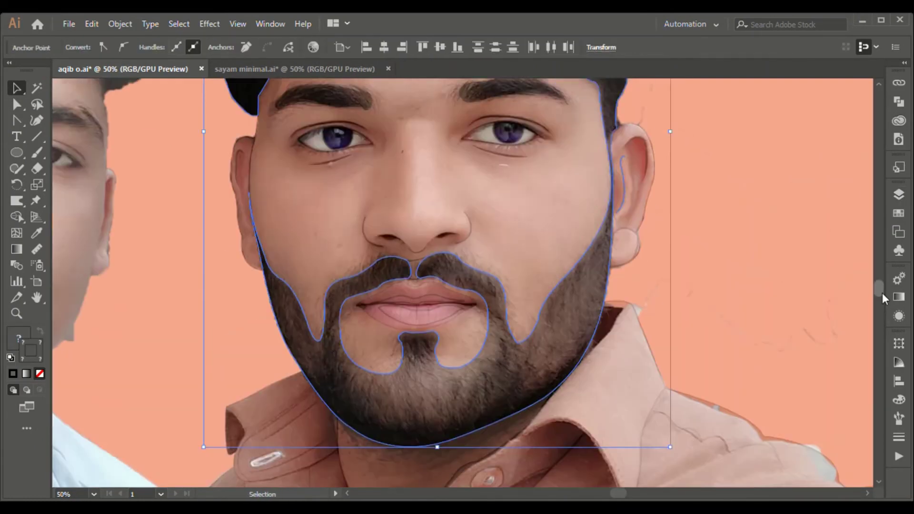
{"action": "scroll", "coordinate": [883, 298], "scroll_direction": "down", "scroll_amount": 2}
{"action": "key", "text": "a"}
{"action": "left_click", "coordinate": [541, 354]}
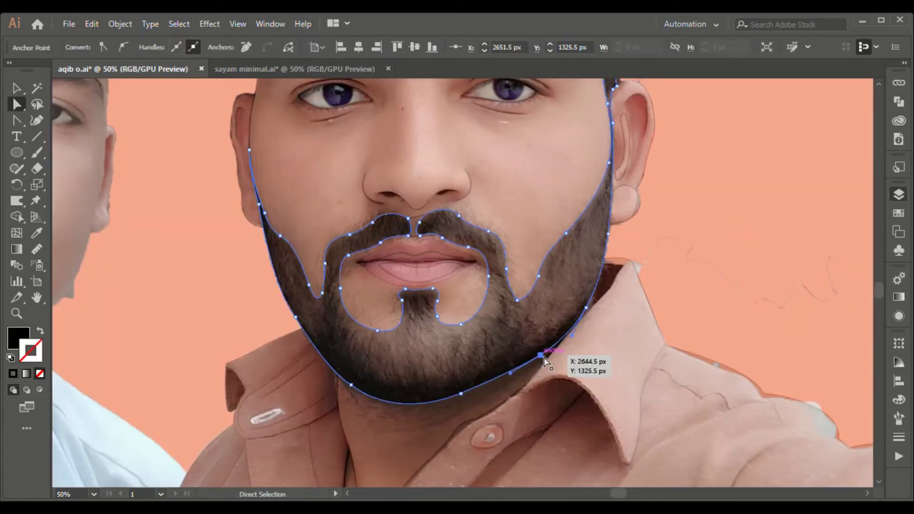
{"action": "left_click_drag", "start_coordinate": [544, 359], "coordinate": [594, 302]}
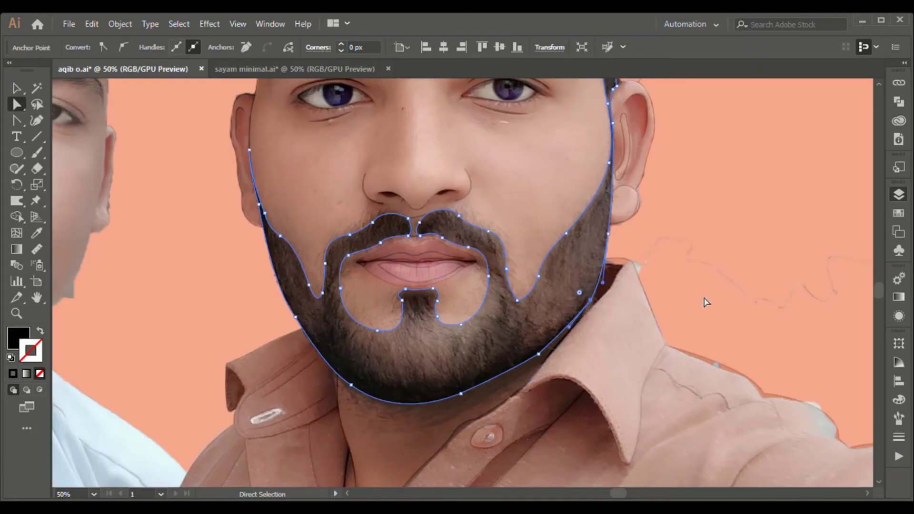
{"action": "left_click", "coordinate": [297, 321]}
{"action": "left_click_drag", "start_coordinate": [453, 399], "coordinate": [464, 388]}
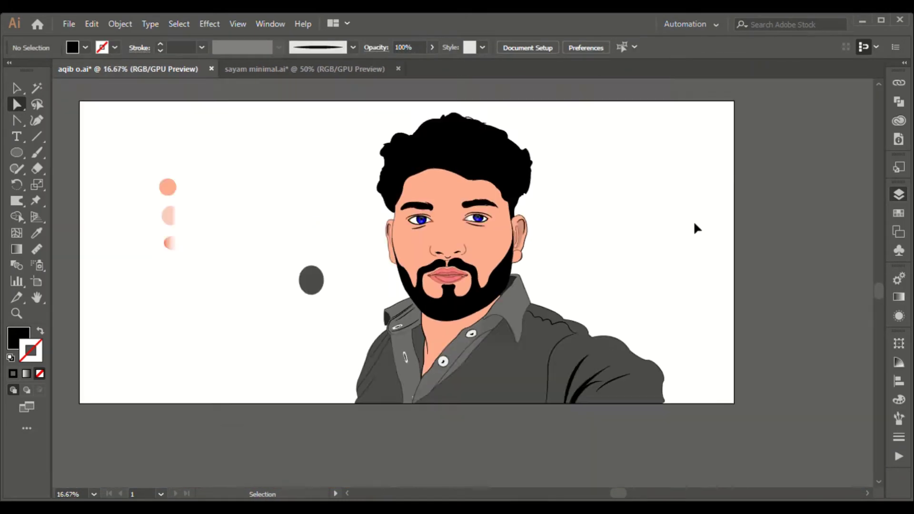
{"action": "left_click", "coordinate": [590, 299]}
{"action": "key", "text": "ctrl+plus"}
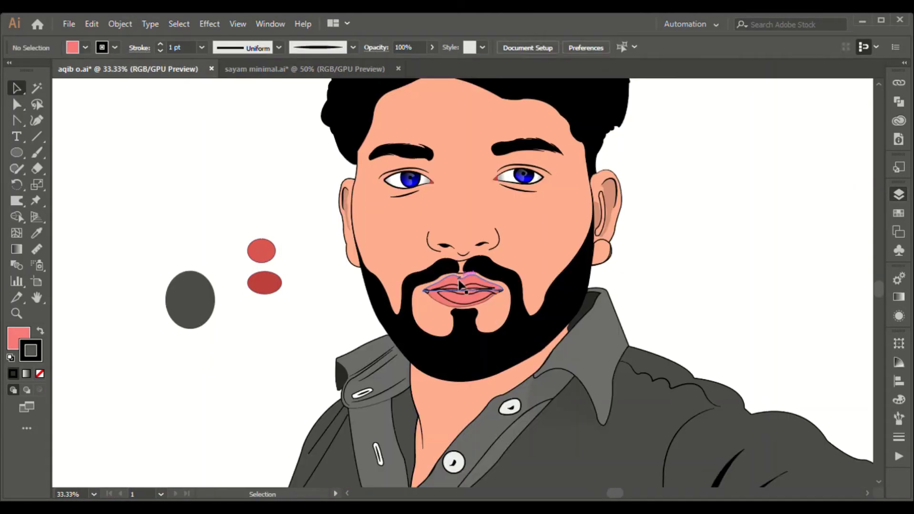
Fill the lip shapes with the sampled red and drag a lip anchor into place.
{"action": "key", "text": "i"}
{"action": "left_click", "coordinate": [264, 283]}
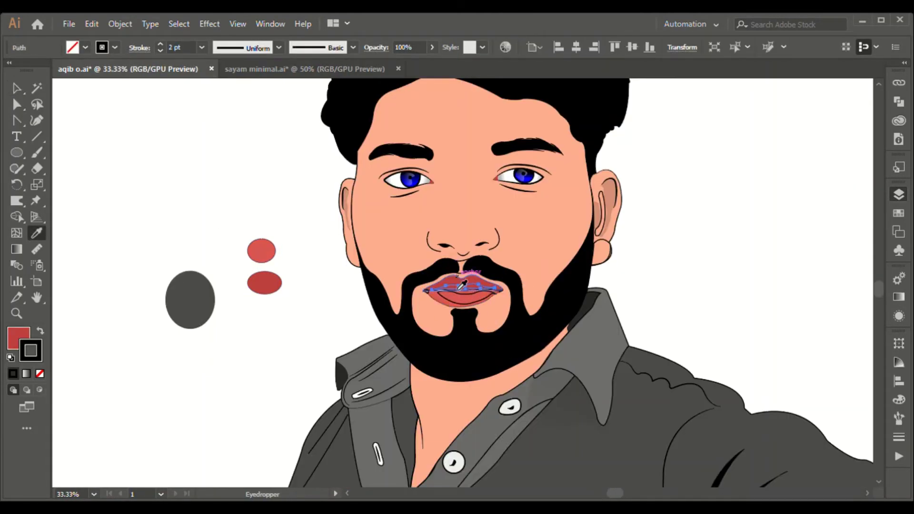
{"action": "left_click", "coordinate": [466, 299]}
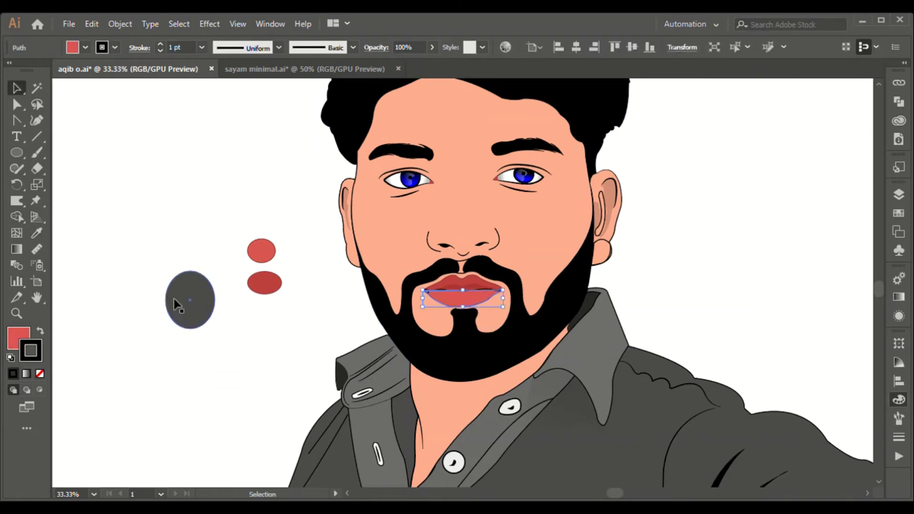
{"action": "key", "text": "ctrl+plus"}
{"action": "key", "text": "ctrl+plus"}
{"action": "key", "text": "ctrl+plus"}
{"action": "key", "text": "a"}
{"action": "mouse_move", "coordinate": [445, 320]}
{"action": "left_mouse_down"}
{"action": "mouse_move", "coordinate": [469, 284]}
{"action": "mouse_move", "coordinate": [460, 285]}
{"action": "left_mouse_up"}
{"action": "left_click", "coordinate": [367, 323]}
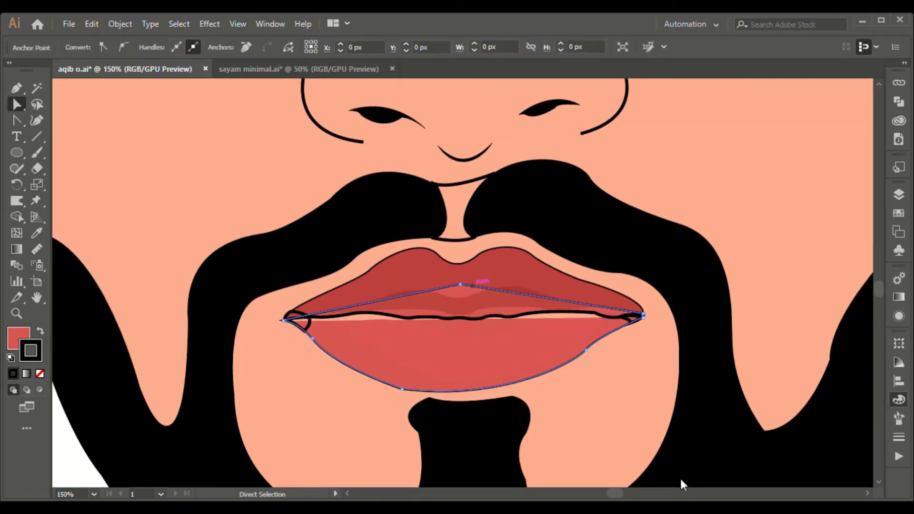
{"action": "key", "text": "ctrl+bracketleft"}
{"action": "key", "text": "ctrl+z"}
Select the upper lip's left corner anchor with Direct Selection.
{"action": "left_click", "coordinate": [362, 315]}
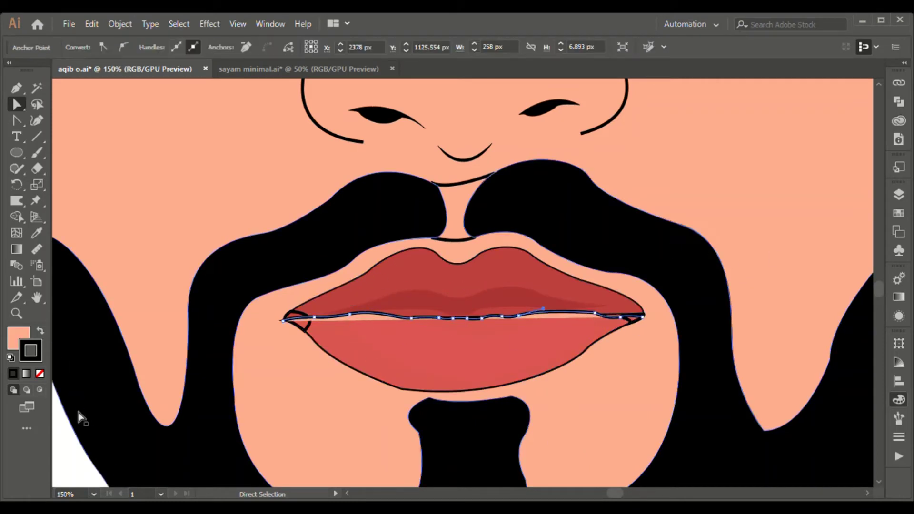
{"action": "key", "text": "v"}
{"action": "left_click", "coordinate": [475, 285]}
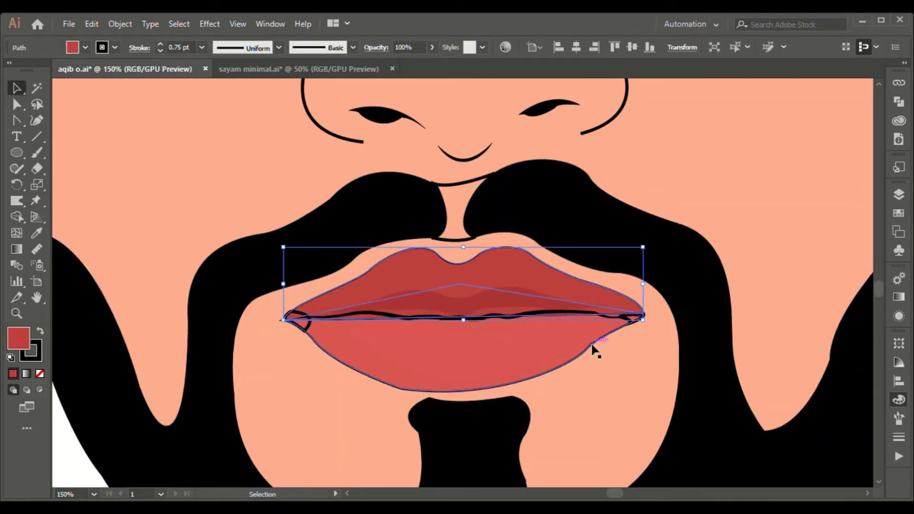
{"action": "left_click", "coordinate": [92, 393]}
{"action": "key", "text": "a"}
{"action": "left_click", "coordinate": [284, 320]}
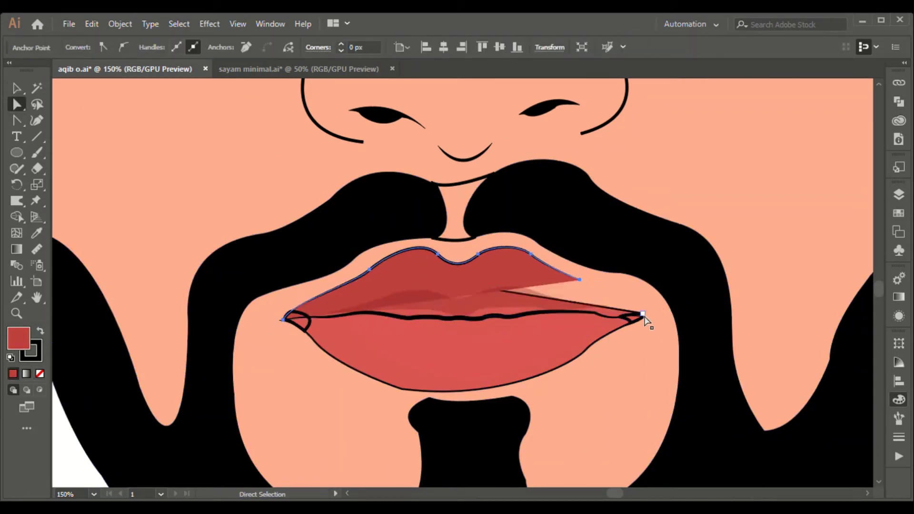
Extend the mouth line from its left end and isolate the upper lip.
{"action": "key", "text": "p"}
{"action": "key", "text": "ctrl+equal"}
{"action": "key", "text": "ctrl+equal"}
{"action": "left_click", "coordinate": [102, 356]}
{"action": "left_click", "coordinate": [147, 325], "text": "ctrl"}
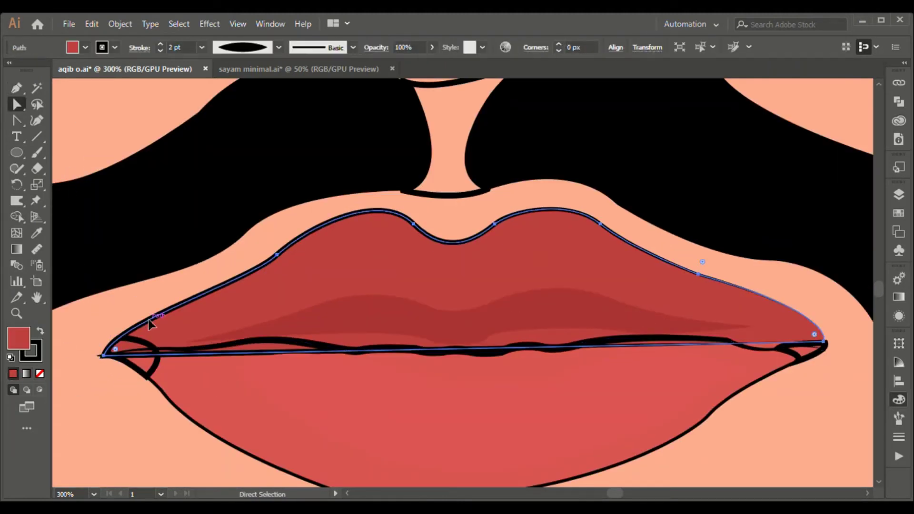
{"action": "double_click", "coordinate": [147, 325], "text": "ctrl"}
Select the mouth line and add a curved point along it.
{"action": "key", "text": "Escape"}
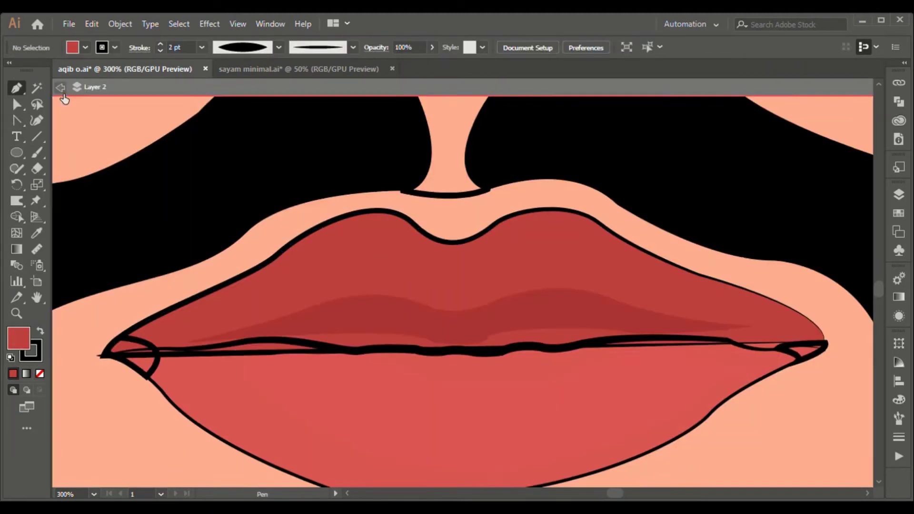
{"action": "left_click", "coordinate": [179, 359], "text": "ctrl"}
{"action": "left_click", "coordinate": [824, 346]}
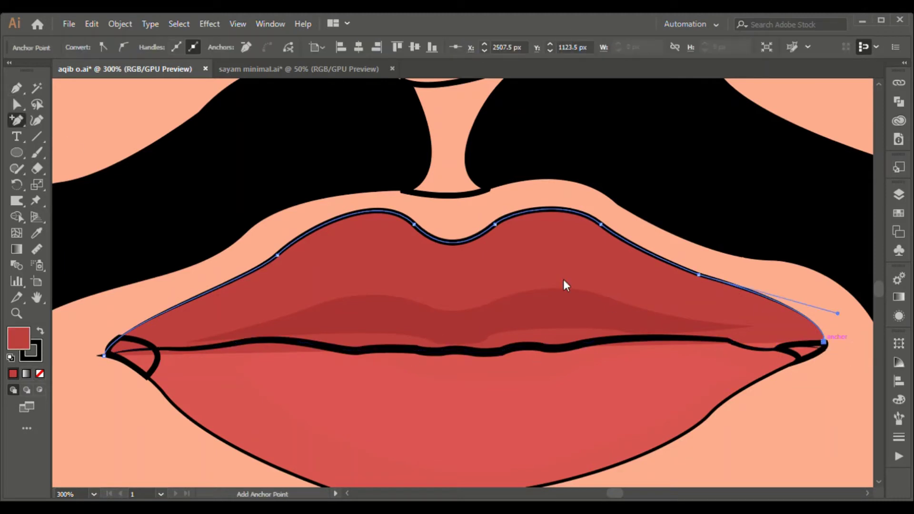
{"action": "key", "text": "a"}
{"action": "scroll", "coordinate": [770, 354], "scroll_direction": "up", "scroll_amount": 7}
{"action": "scroll", "coordinate": [454, 269], "scroll_direction": "down", "scroll_amount": 3}
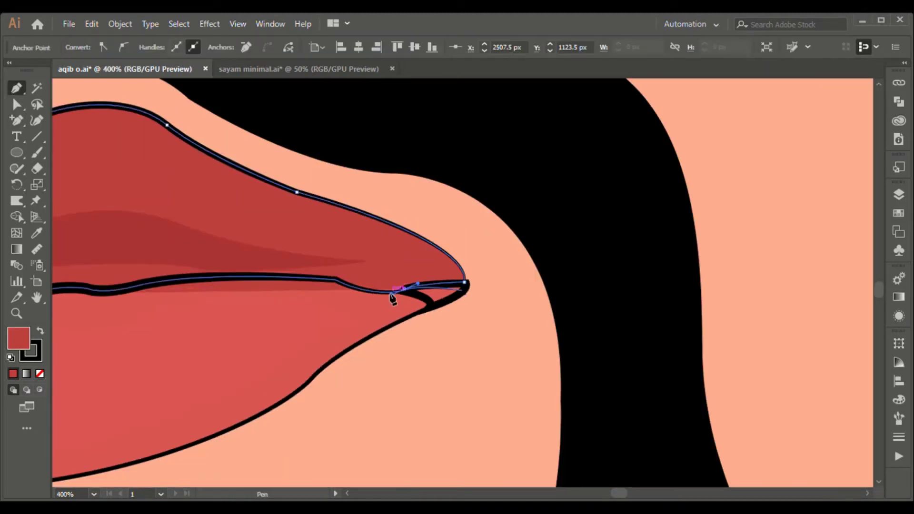
{"action": "left_click_drag", "start_coordinate": [333, 283], "coordinate": [340, 282]}
Drag the mouth line's curve handles so it follows the lip edge into the corner.
{"action": "scroll", "coordinate": [341, 282], "scroll_direction": "left", "scroll_amount": 3}
{"action": "mouse_move", "coordinate": [245, 292]}
{"action": "left_mouse_down"}
{"action": "mouse_move", "coordinate": [263, 310]}
{"action": "mouse_move", "coordinate": [283, 301]}
{"action": "left_mouse_up"}
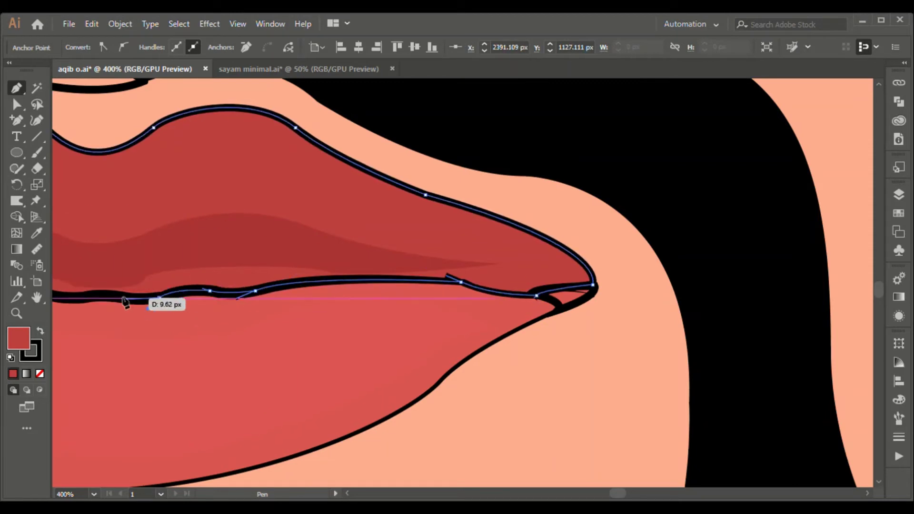
{"action": "scroll", "coordinate": [125, 301], "scroll_direction": "down", "scroll_amount": 2}
{"action": "left_click_drag", "start_coordinate": [347, 284], "coordinate": [173, 282]}
{"action": "scroll", "coordinate": [173, 281], "scroll_direction": "up", "scroll_amount": 2}
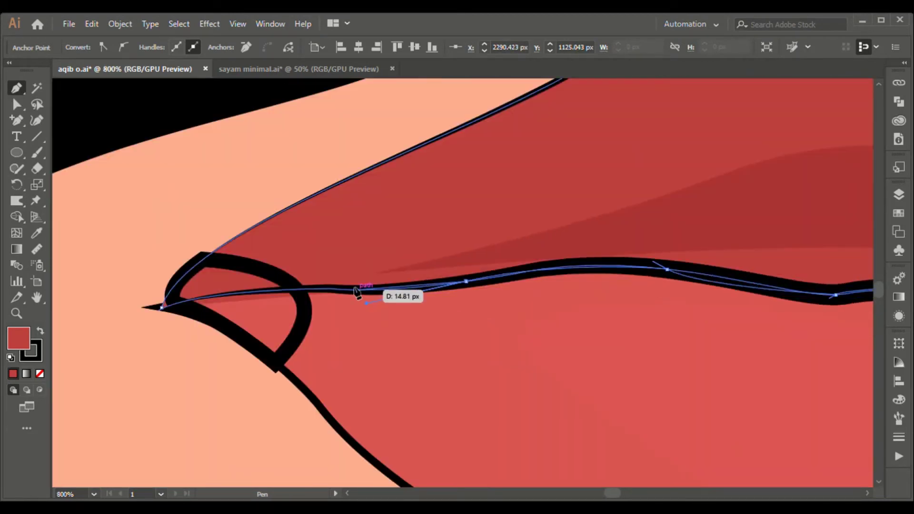
{"action": "left_click_drag", "start_coordinate": [356, 292], "coordinate": [164, 309]}
Try removing the mouth line's fill, then undo the recent changes.
{"action": "key", "text": "ctrl+1"}
{"action": "key", "text": "v"}
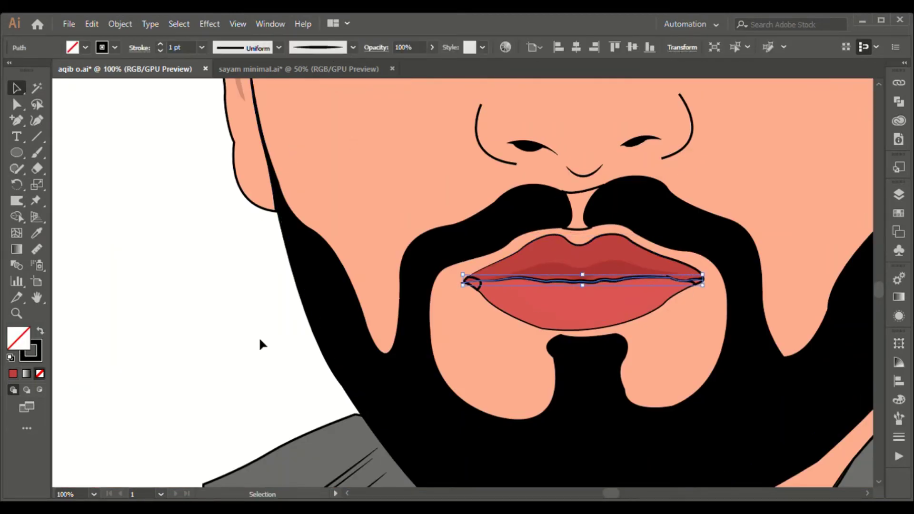
{"action": "left_click", "coordinate": [262, 343]}
{"action": "left_click", "coordinate": [678, 274]}
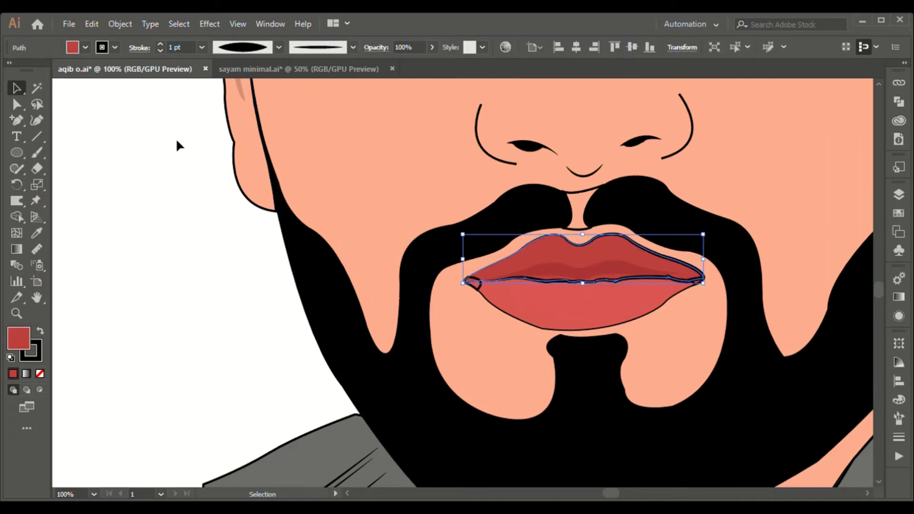
{"action": "key", "text": "slash"}
{"action": "key", "text": "ctrl+z"}
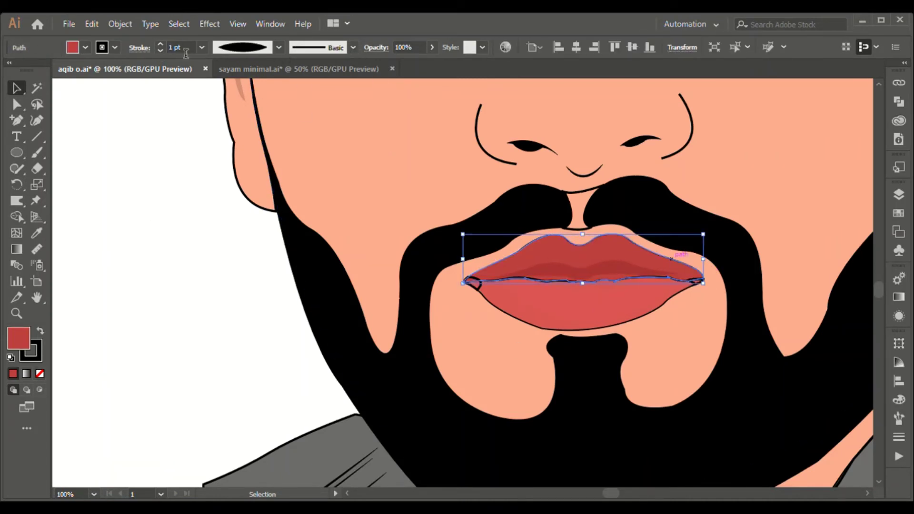
{"action": "key", "text": "ctrl+z"}
{"action": "key", "text": "ctrl+z"}
{"action": "left_click", "coordinate": [482, 288]}
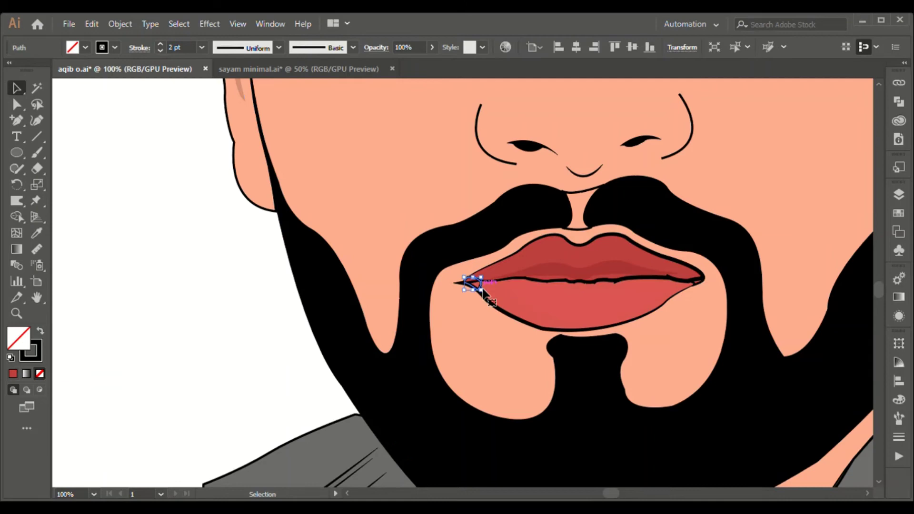
{"action": "left_click", "coordinate": [94, 257]}
{"action": "key", "text": "ctrl+z"}
Check an anchor on the lip line, zoom out to the whole portrait, and select the neck.
{"action": "key", "text": "ctrl+equal"}
{"action": "key", "text": "ctrl+equal"}
{"action": "key", "text": "ctrl+equal"}
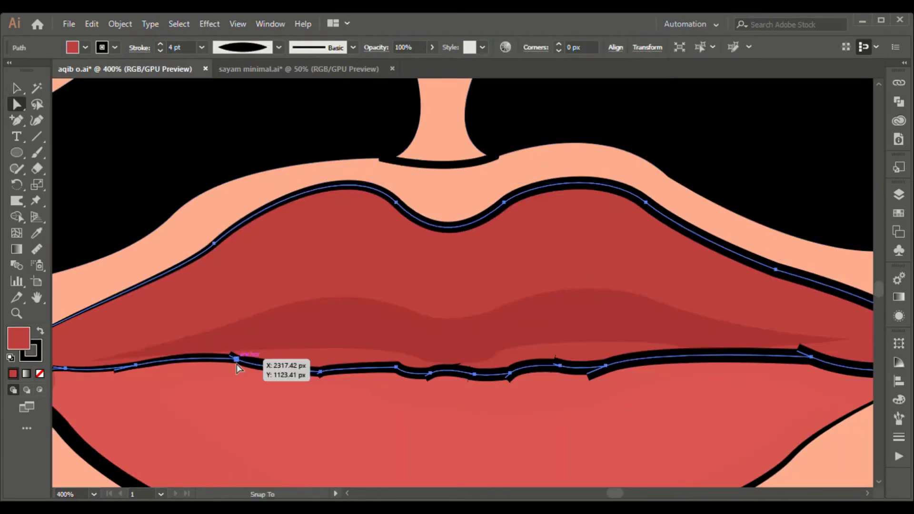
{"action": "left_click", "coordinate": [236, 364]}
{"action": "key", "text": "ctrl+0"}
{"action": "left_click", "coordinate": [834, 273]}
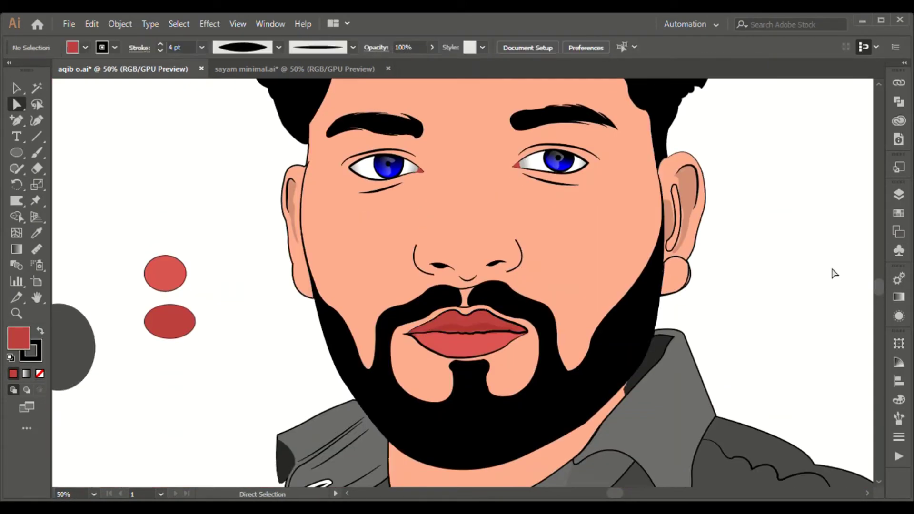
{"action": "key", "text": "ctrl+minus"}
{"action": "key", "text": "ctrl+minus"}
{"action": "key", "text": "v"}
{"action": "left_click", "coordinate": [452, 371]}
Deselect the neck shape to begin the face shading.
{"action": "left_click", "coordinate": [727, 256]}
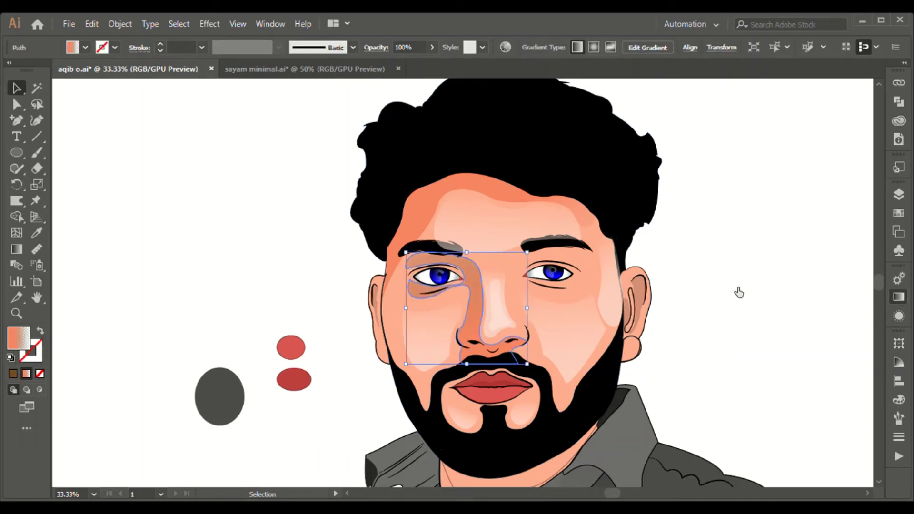
Redraw the forehead highlight's gradient running from chin to brow.
{"action": "left_click", "coordinate": [841, 386]}
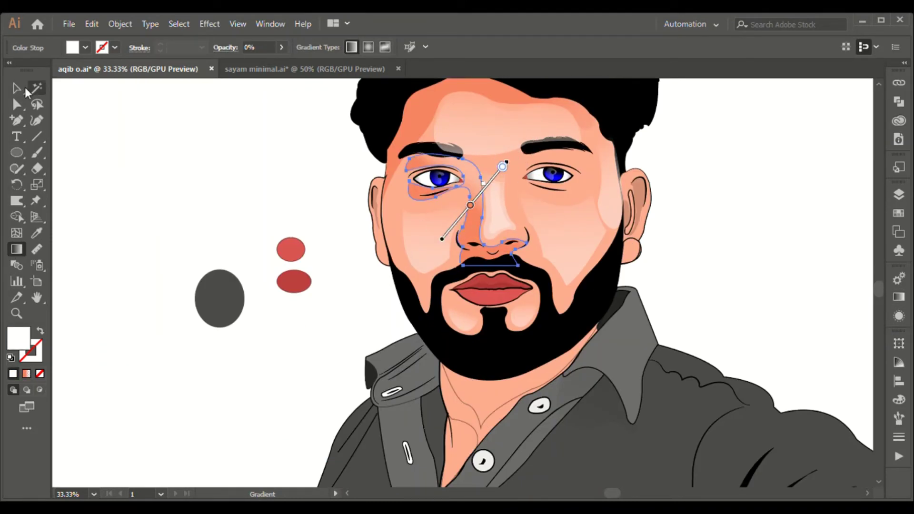
{"action": "key", "text": "v"}
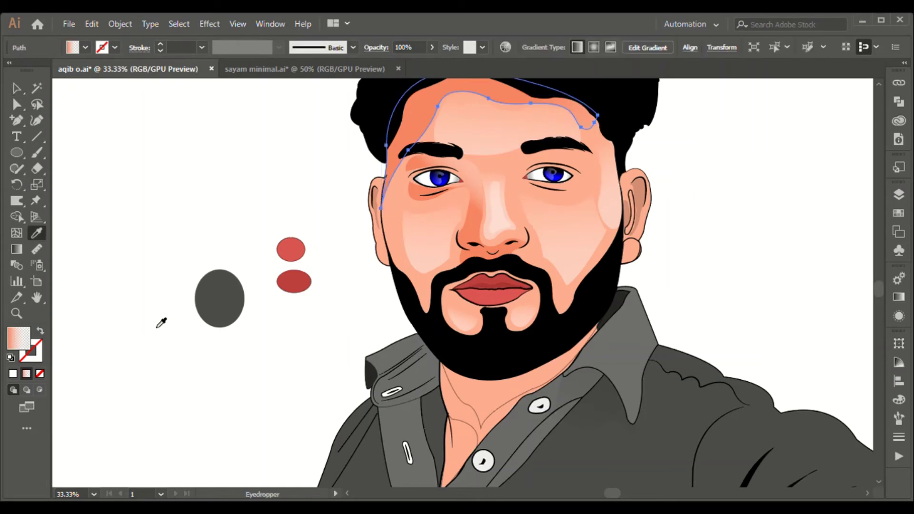
{"action": "left_click_drag", "start_coordinate": [421, 192], "coordinate": [468, 413]}
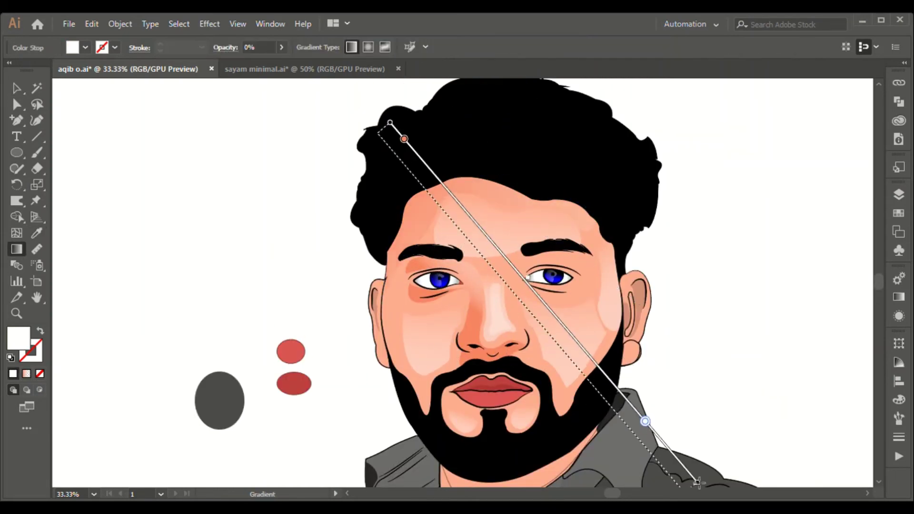
{"action": "left_click_drag", "start_coordinate": [473, 435], "coordinate": [483, 276]}
Drag a new gradient across the neck shape below the beard.
{"action": "key", "text": "ctrl+shift+a"}
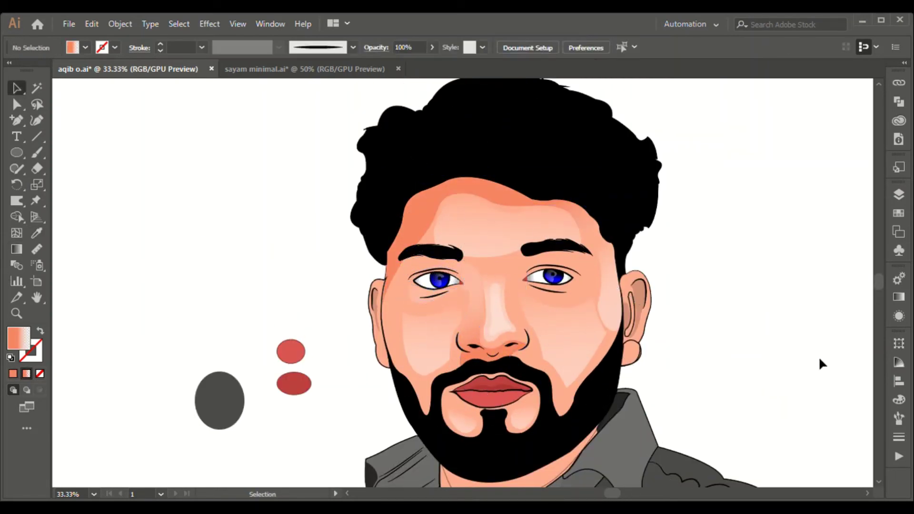
{"action": "scroll", "coordinate": [818, 363], "scroll_direction": "down", "scroll_amount": 3}
{"action": "scroll", "coordinate": [744, 312], "scroll_direction": "down", "scroll_amount": 3}
{"action": "mouse_move", "coordinate": [467, 401]}
{"action": "left_mouse_down"}
{"action": "mouse_move", "coordinate": [505, 302]}
{"action": "mouse_move", "coordinate": [512, 430]}
{"action": "left_mouse_up"}
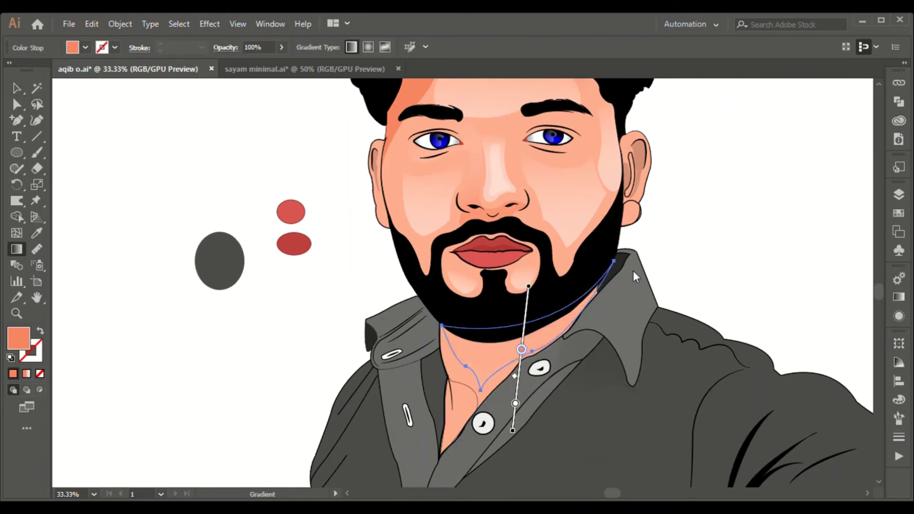
Angle a more saturated orange gradient across the neck strip.
{"action": "key", "text": "v"}
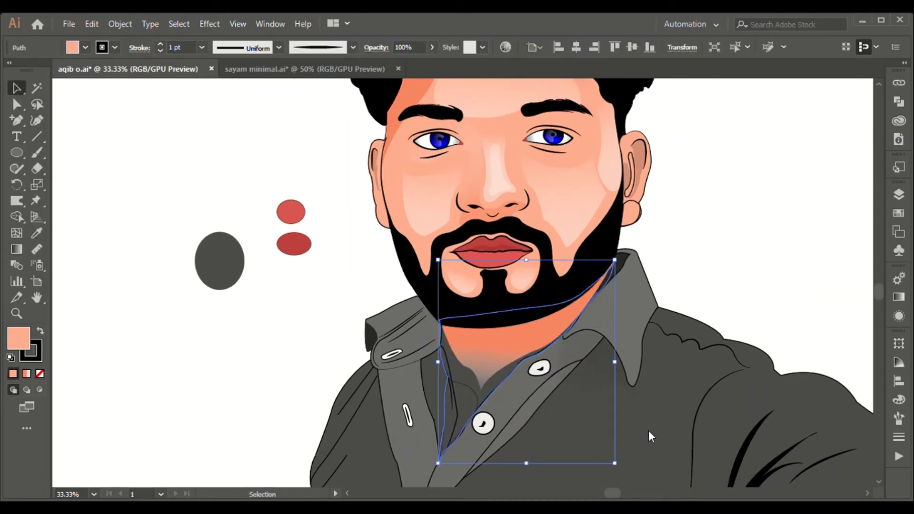
{"action": "key", "text": "ctrl+z"}
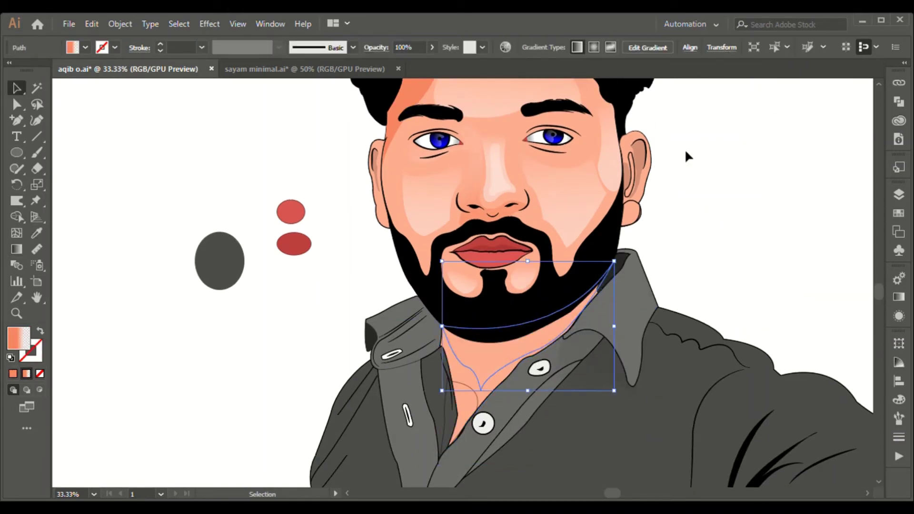
{"action": "key", "text": "g"}
{"action": "left_click_drag", "start_coordinate": [426, 428], "coordinate": [480, 402]}
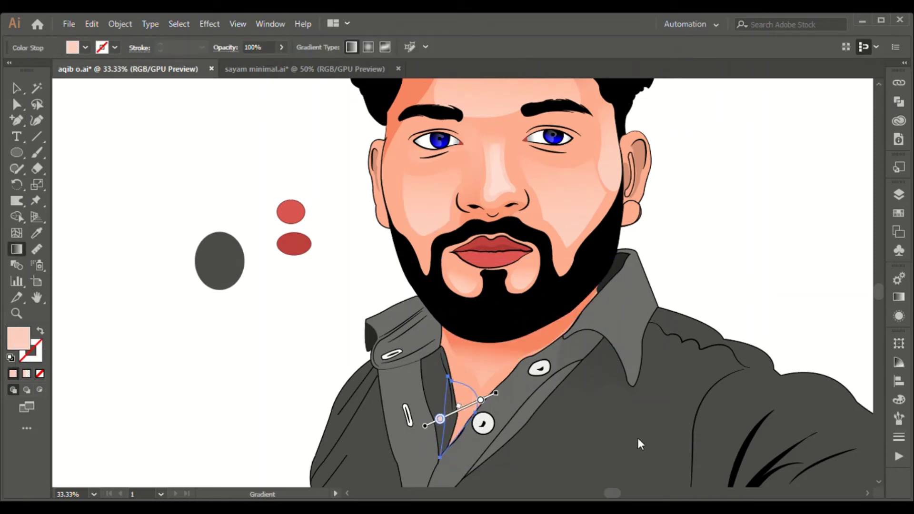
{"action": "left_click", "coordinate": [482, 401]}
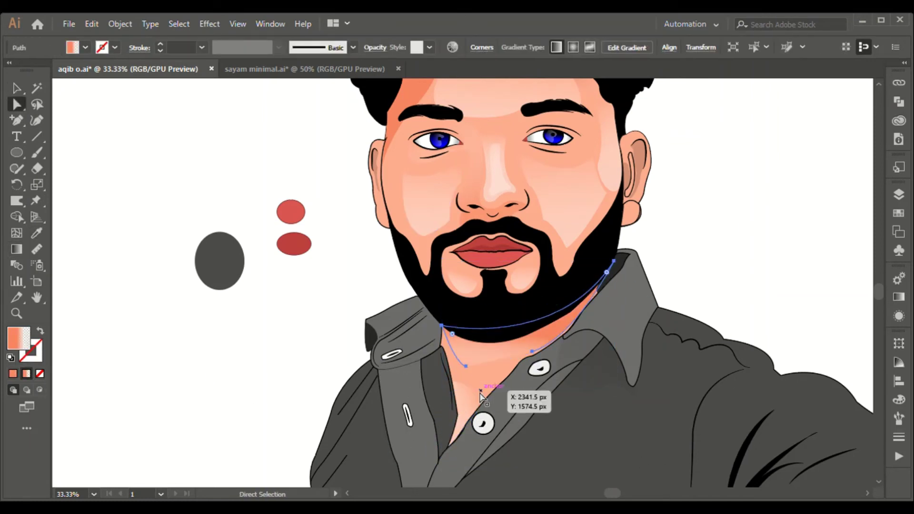
{"action": "key", "text": "g"}
{"action": "scroll", "coordinate": [495, 333], "scroll_direction": "down", "scroll_amount": 2}
{"action": "left_click_drag", "start_coordinate": [486, 203], "coordinate": [500, 440]}
Run the face shading shape's gradient diagonally across the face.
{"action": "key", "text": "v"}
{"action": "scroll", "coordinate": [523, 285], "scroll_direction": "up", "scroll_amount": 3}
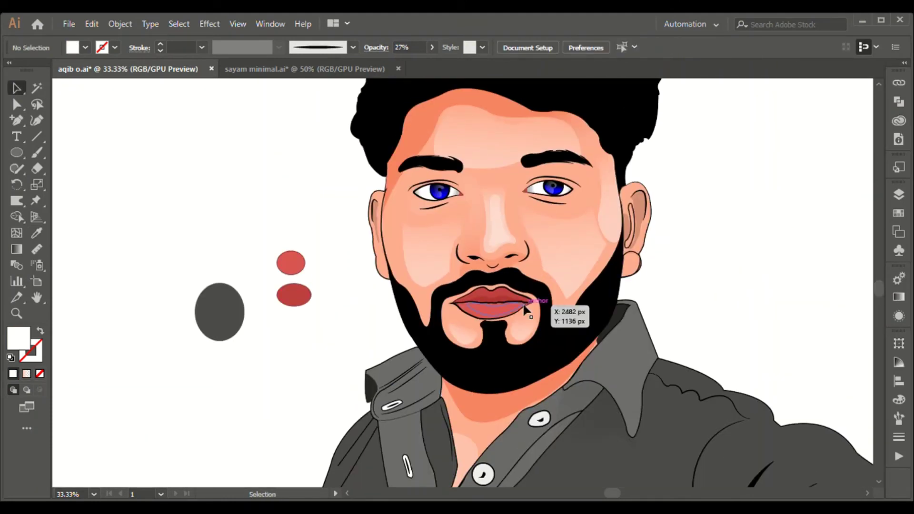
{"action": "left_click", "coordinate": [493, 298]}
{"action": "left_click", "coordinate": [761, 305]}
{"action": "scroll", "coordinate": [524, 286], "scroll_direction": "up", "scroll_amount": 2}
{"action": "left_click", "coordinate": [490, 304]}
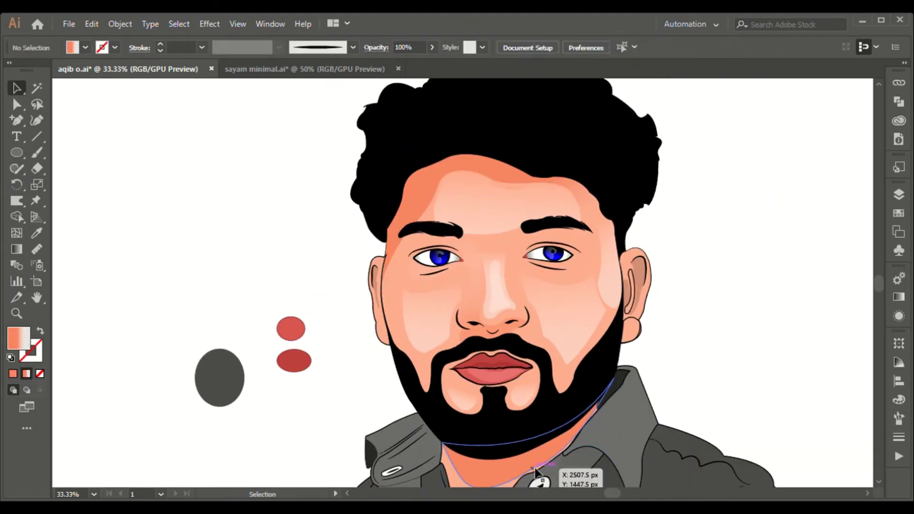
{"action": "key", "text": "g"}
{"action": "left_click_drag", "start_coordinate": [357, 179], "coordinate": [652, 407]}
Reshape the forehead highlight by moving its anchors, including the face's left edge.
{"action": "left_click", "coordinate": [761, 305]}
{"action": "scroll", "coordinate": [881, 292], "scroll_direction": "down", "scroll_amount": 3}
{"action": "key", "text": "ctrl+plus"}
{"action": "key", "text": "a"}
{"action": "left_click", "coordinate": [526, 229]}
{"action": "left_click_drag", "start_coordinate": [357, 265], "coordinate": [526, 234]}
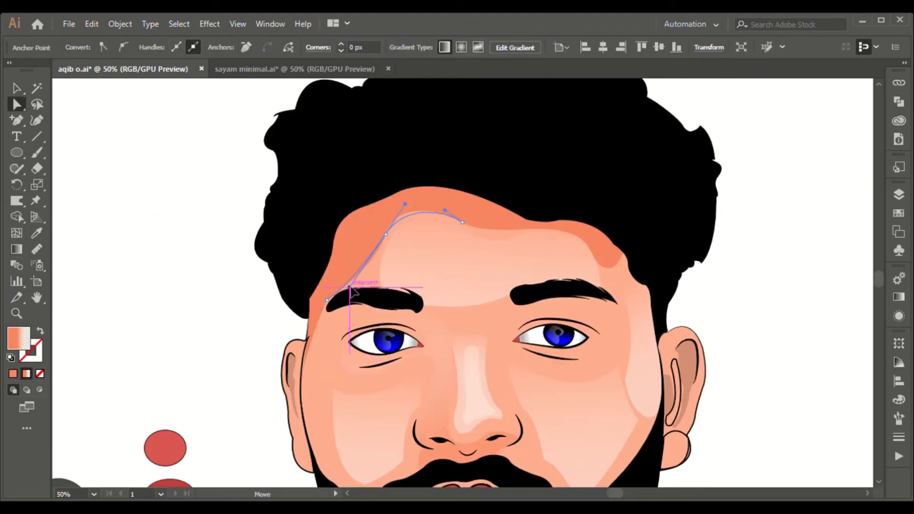
{"action": "left_click_drag", "start_coordinate": [601, 270], "coordinate": [610, 266]}
{"action": "left_click_drag", "start_coordinate": [314, 309], "coordinate": [306, 347]}
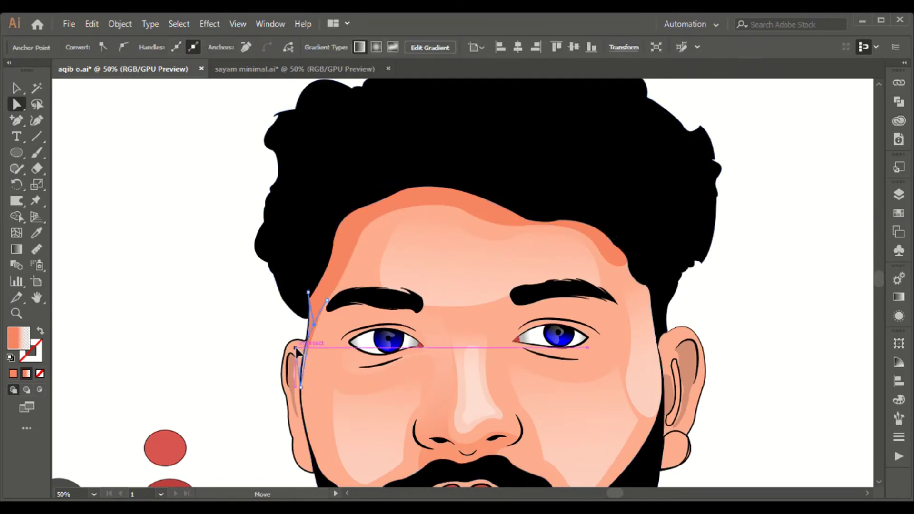
{"action": "key", "text": "ctrl+plus"}
{"action": "key", "text": "ctrl+plus"}
{"action": "key", "text": "ctrl+plus"}
{"action": "key", "text": "ctrl+minus"}
{"action": "left_click", "coordinate": [479, 91]}
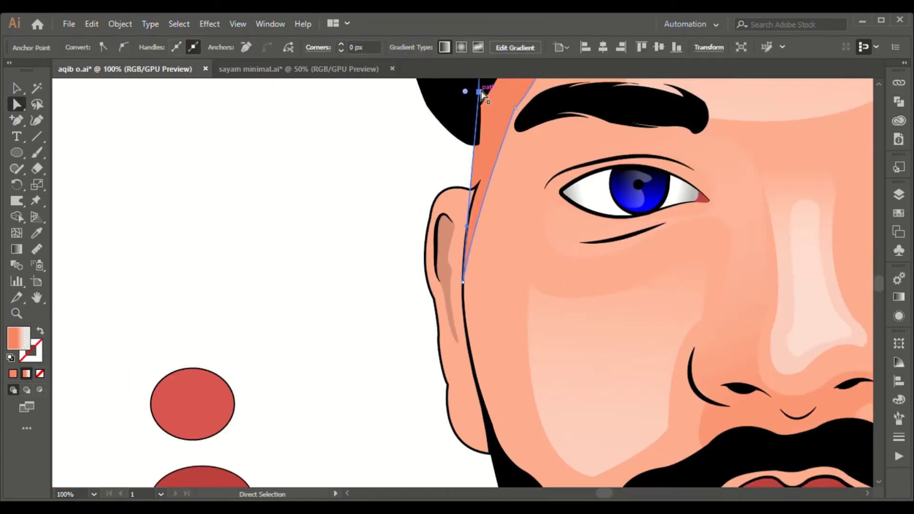
{"action": "key", "text": "ctrl+minus"}
{"action": "key", "text": "ctrl+minus"}
{"action": "key", "text": "ctrl+minus"}
Inspect the gradients on the forehead highlight and nose shadow shapes.
{"action": "left_click", "coordinate": [564, 165]}
{"action": "key", "text": "g"}
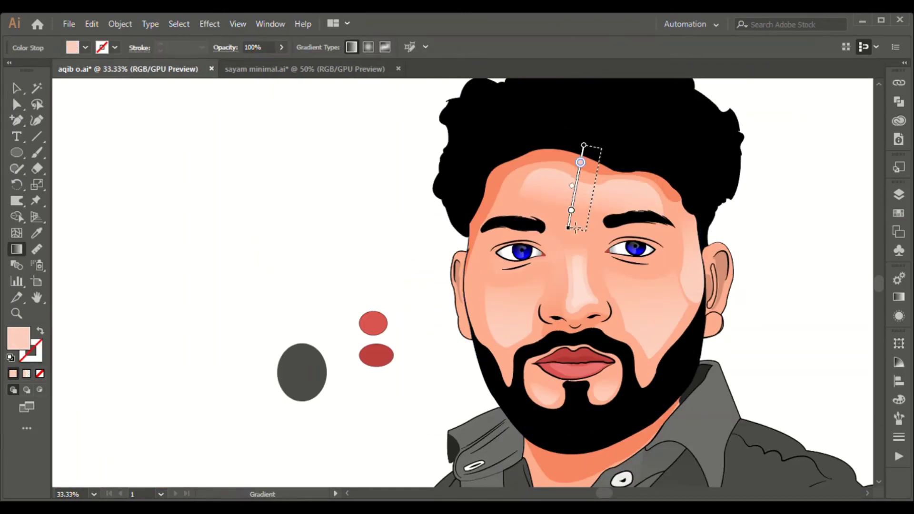
{"action": "key", "text": "a"}
{"action": "left_click", "coordinate": [844, 238]}
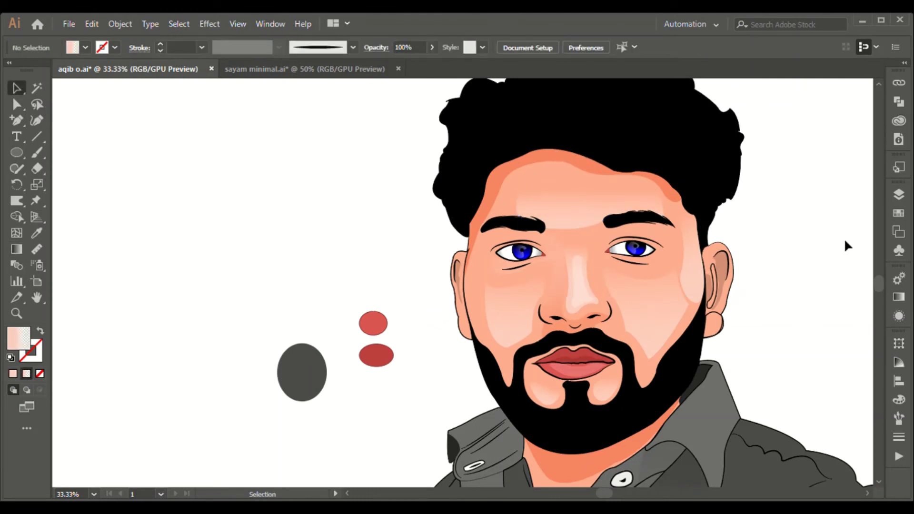
{"action": "left_click", "coordinate": [555, 276]}
{"action": "key", "text": "ctrl+plus"}
{"action": "key", "text": "ctrl+plus"}
{"action": "left_click", "coordinate": [464, 300]}
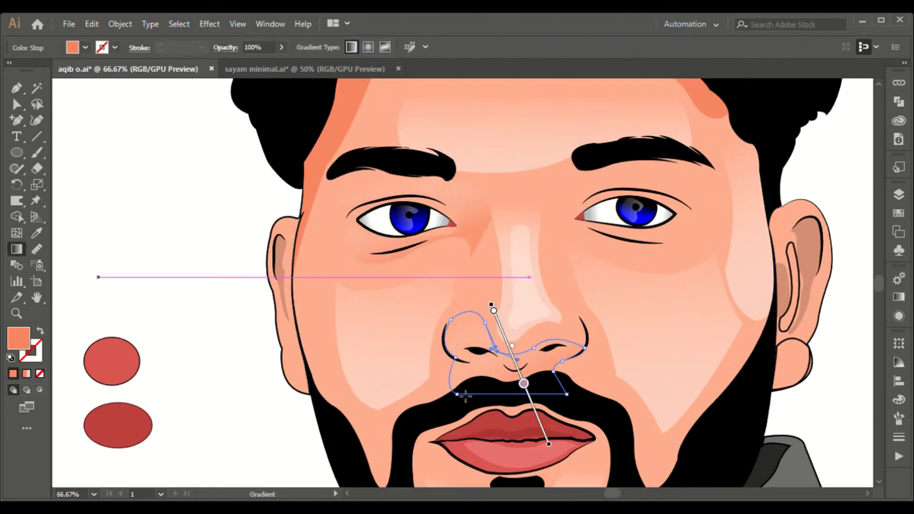
{"action": "left_click", "coordinate": [147, 181]}
Draw a shadow shape around the left eye with a vertical gradient fading to transparent.
{"action": "key", "text": "p"}
{"action": "left_click", "coordinate": [471, 258]}
{"action": "left_click_drag", "start_coordinate": [471, 287], "coordinate": [470, 297]}
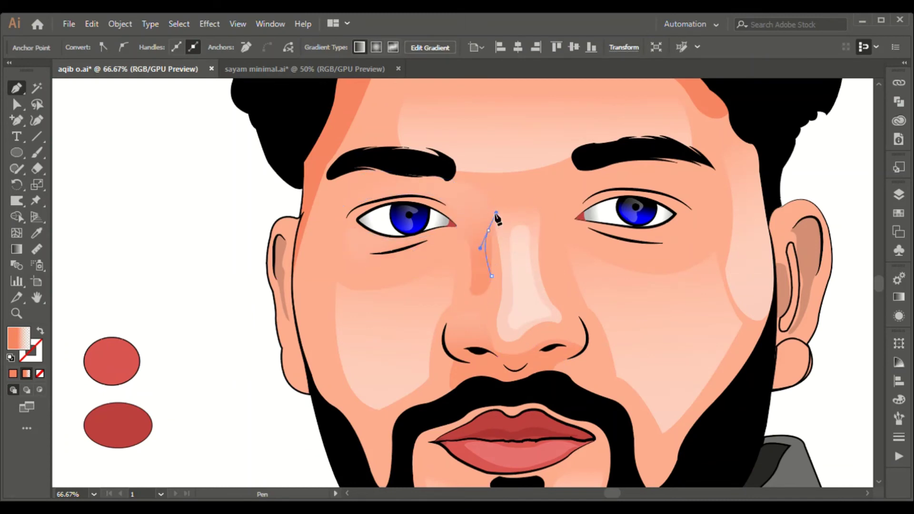
{"action": "key", "text": "g"}
{"action": "left_click_drag", "start_coordinate": [295, 236], "coordinate": [540, 143]}
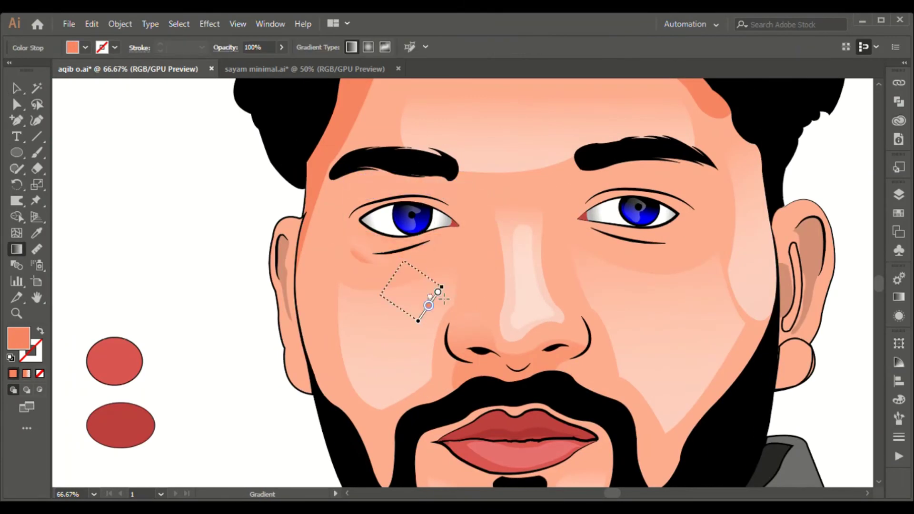
{"action": "left_click_drag", "start_coordinate": [406, 129], "coordinate": [421, 225]}
{"action": "left_click", "coordinate": [413, 172]}
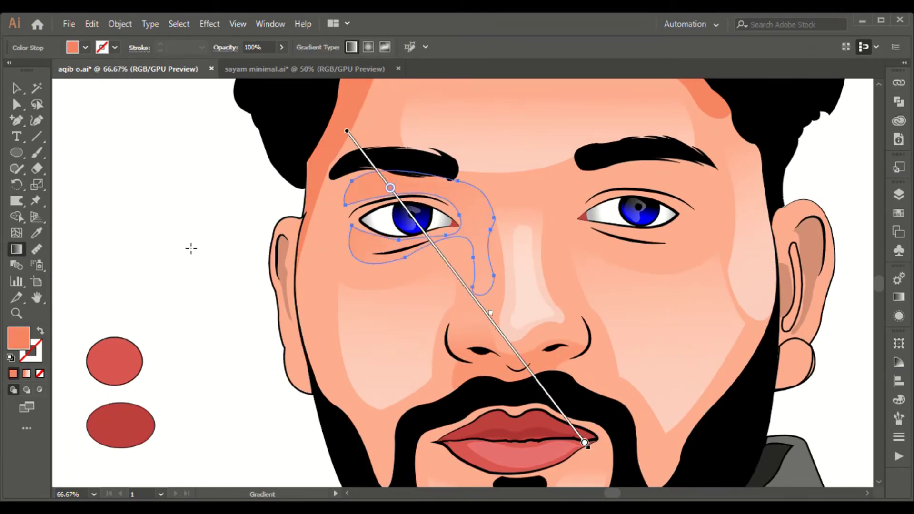
Start retracing the upper lip with anchors from the left corner.
{"action": "key", "text": "a"}
{"action": "left_click", "coordinate": [520, 442]}
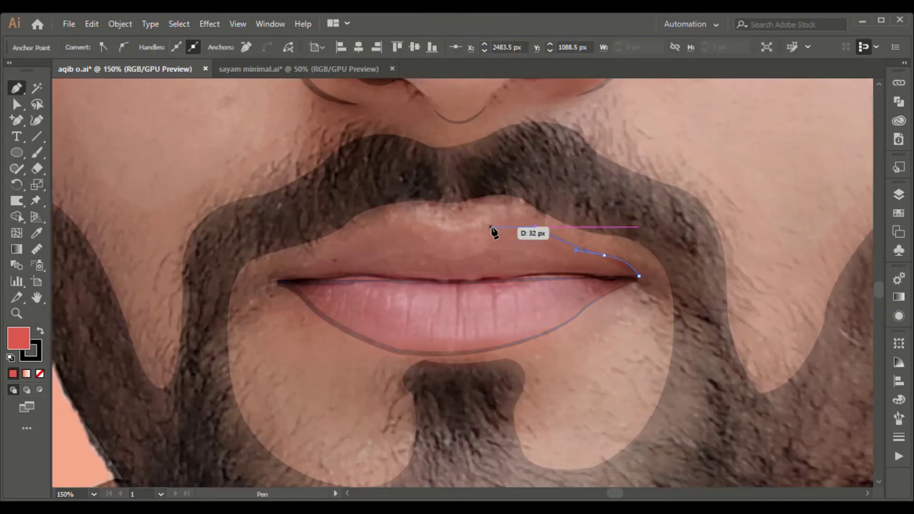
{"action": "left_click", "coordinate": [279, 281]}
{"action": "scroll", "coordinate": [279, 281], "scroll_direction": "up", "scroll_amount": 3}
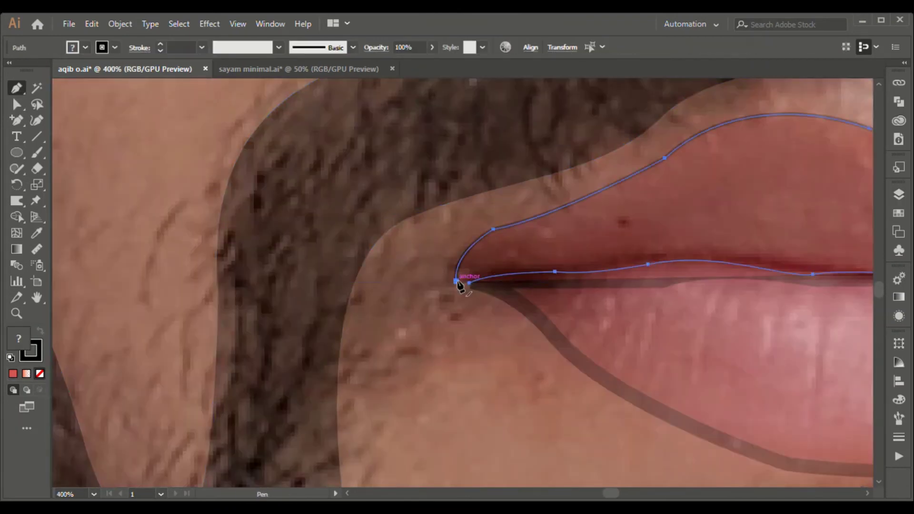
{"action": "left_click", "coordinate": [486, 285]}
{"action": "left_click", "coordinate": [563, 270]}
{"action": "left_click_drag", "start_coordinate": [662, 261], "coordinate": [471, 283]}
Continue the upper lip line with curved anchors to the right corner.
{"action": "left_click", "coordinate": [464, 281]}
{"action": "left_click", "coordinate": [586, 294]}
{"action": "left_click", "coordinate": [638, 295]}
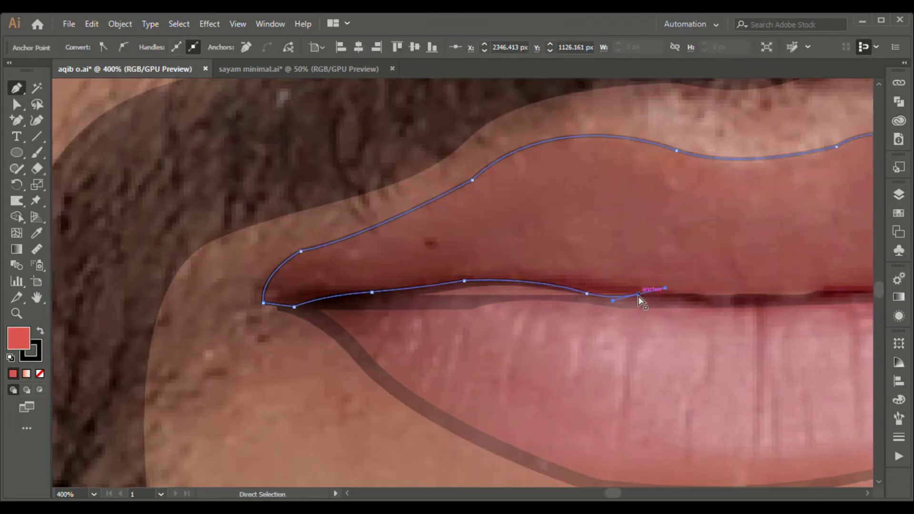
{"action": "left_click_drag", "start_coordinate": [716, 308], "coordinate": [514, 283]}
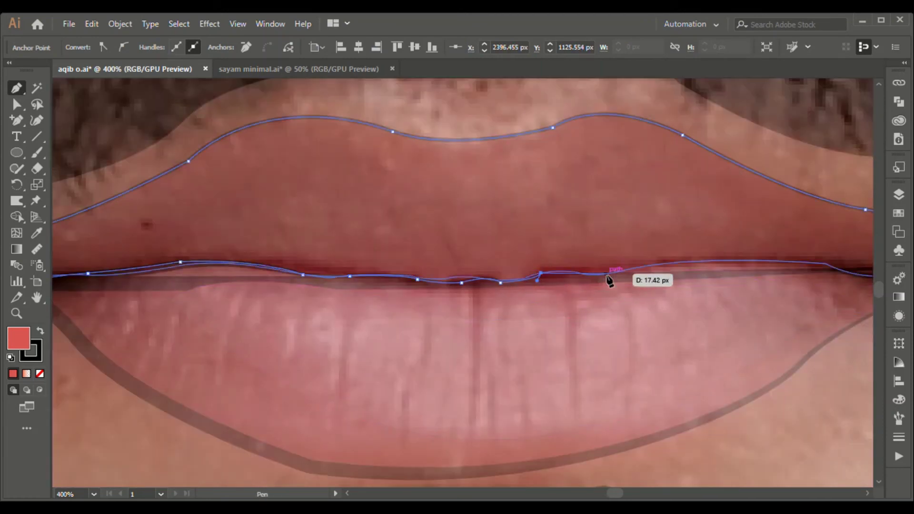
{"action": "left_click", "coordinate": [836, 267]}
{"action": "left_click_drag", "start_coordinate": [836, 266], "coordinate": [609, 267]}
{"action": "left_click", "coordinate": [728, 269]}
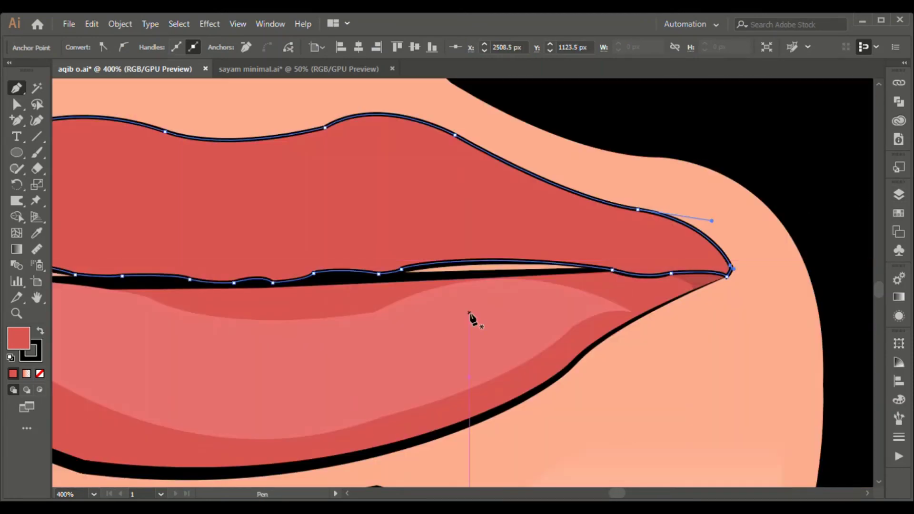
Zoom out to check the new upper lip shape, then clear the selection.
{"action": "key", "text": "ctrl+1"}
{"action": "key", "text": "v"}
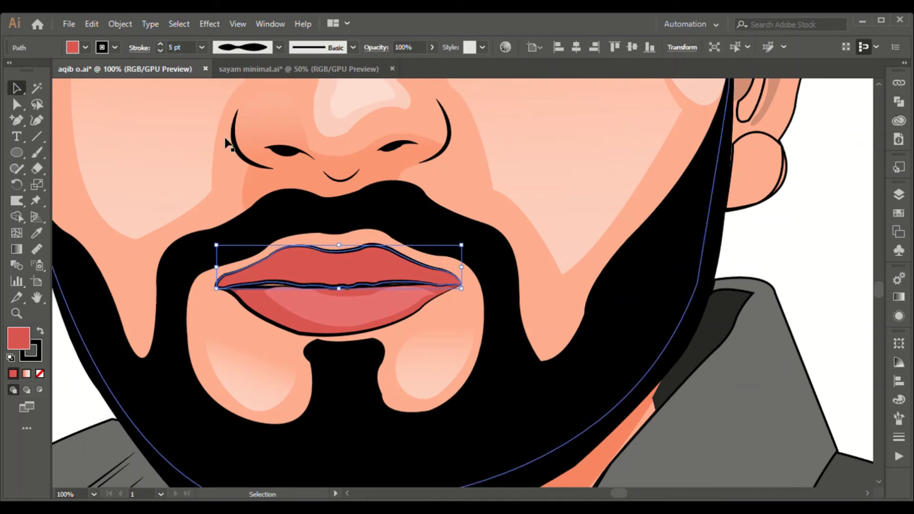
{"action": "left_click", "coordinate": [795, 234]}
{"action": "left_click", "coordinate": [338, 269]}
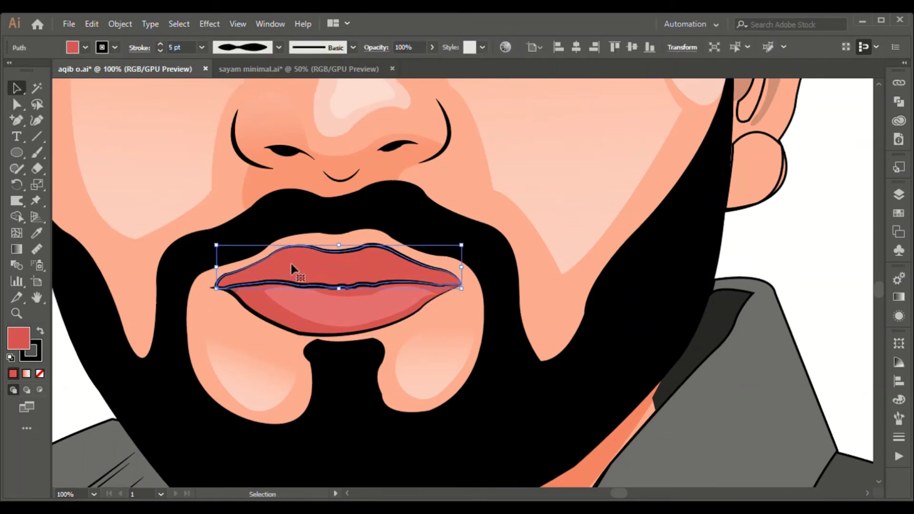
{"action": "key", "text": "ctrl+shift+a"}
{"action": "key", "text": "a"}
{"action": "key", "text": "ctrl+minus"}
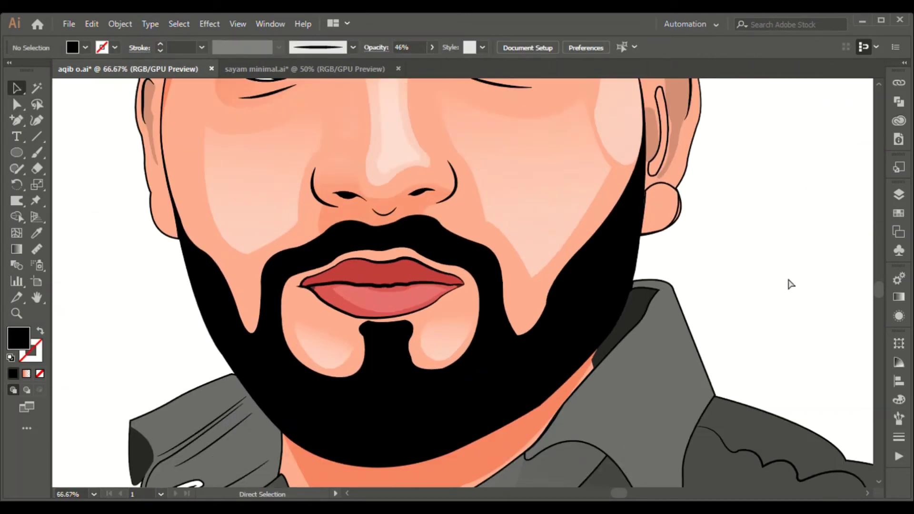
{"action": "key", "text": "v"}
{"action": "key", "text": "ctrl+minus"}
{"action": "key", "text": "ctrl+minus"}
{"action": "key", "text": "ctrl+minus"}
Sample the salmon skin colour with the Eyedropper for the ear and cheek.
{"action": "left_click", "coordinate": [401, 215]}
{"action": "key", "text": "v"}
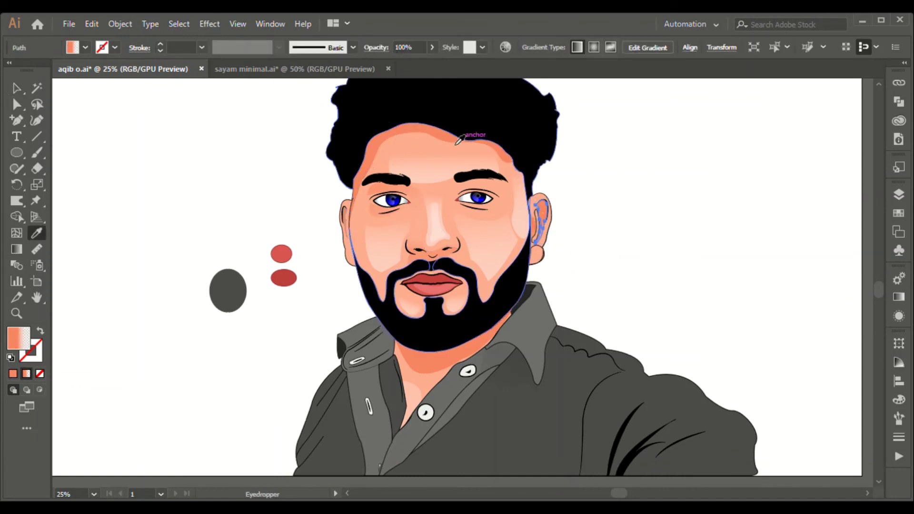
{"action": "left_click", "coordinate": [351, 236]}
{"action": "key", "text": "i"}
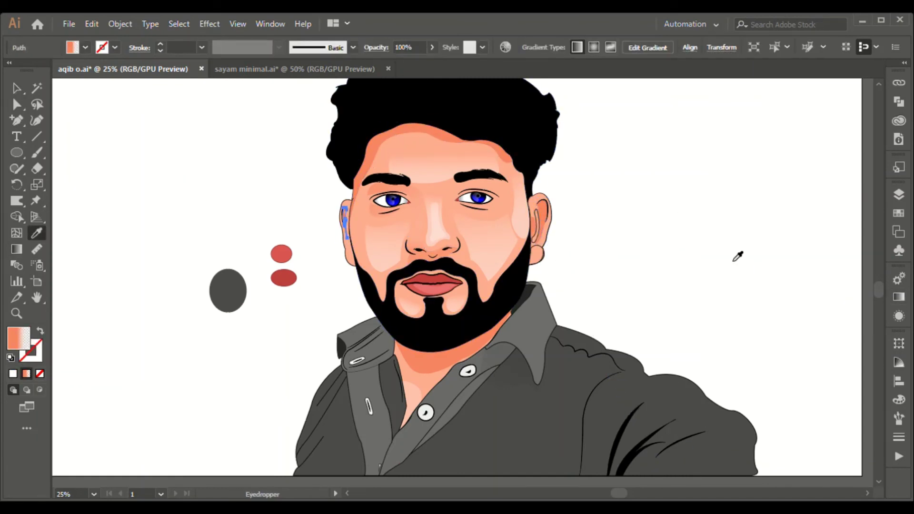
{"action": "key", "text": "v"}
{"action": "left_click", "coordinate": [595, 251]}
{"action": "scroll", "coordinate": [681, 261], "scroll_direction": "up", "scroll_amount": 3}
{"action": "left_click", "coordinate": [502, 333]}
{"action": "key", "text": "i"}
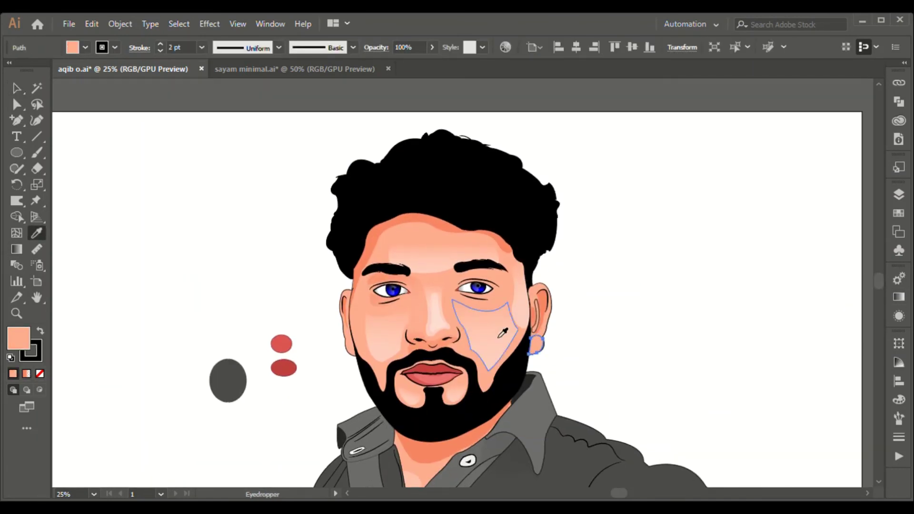
Lay a pink skin-tone gradient vertically across the ear.
{"action": "key", "text": "g"}
{"action": "key", "text": "ctrl+plus"}
{"action": "left_click", "coordinate": [536, 238]}
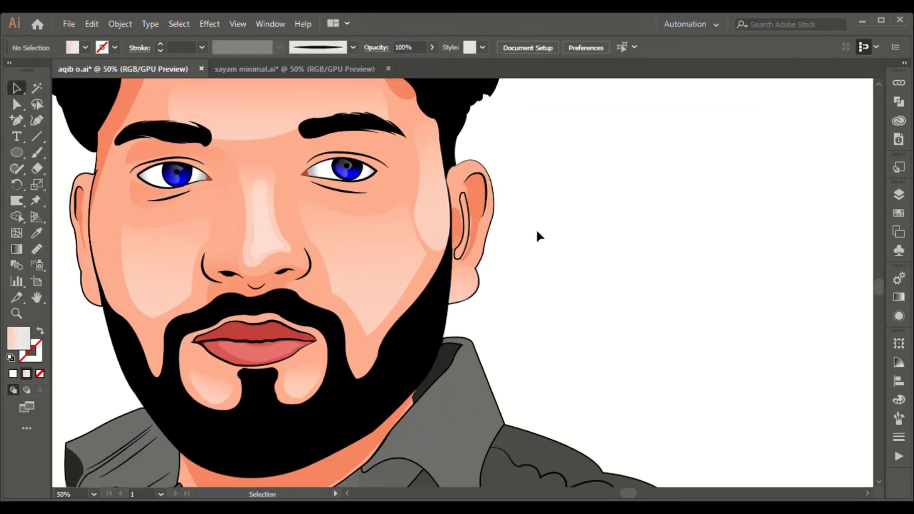
{"action": "left_click_drag", "start_coordinate": [465, 257], "coordinate": [458, 350]}
{"action": "key", "text": "ctrl+minus"}
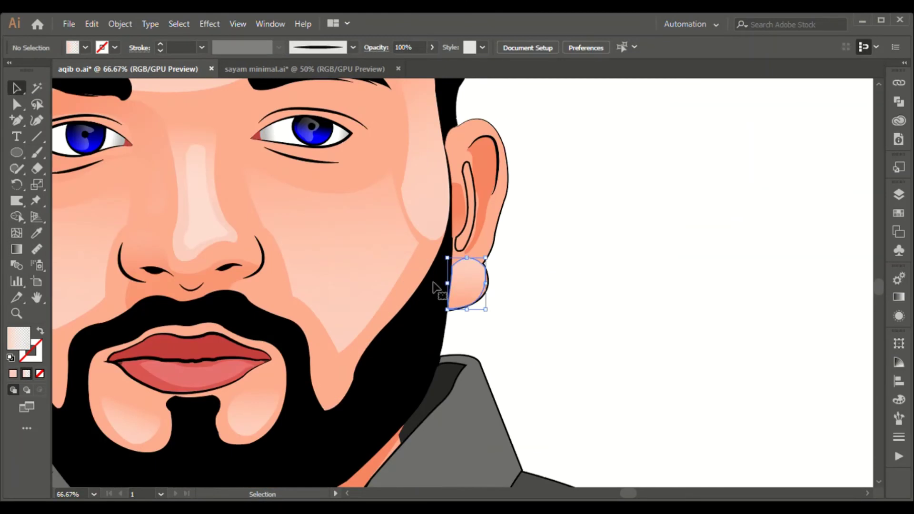
{"action": "key", "text": "v"}
{"action": "key", "text": "ctrl+shift+a"}
{"action": "key", "text": "ctrl+minus"}
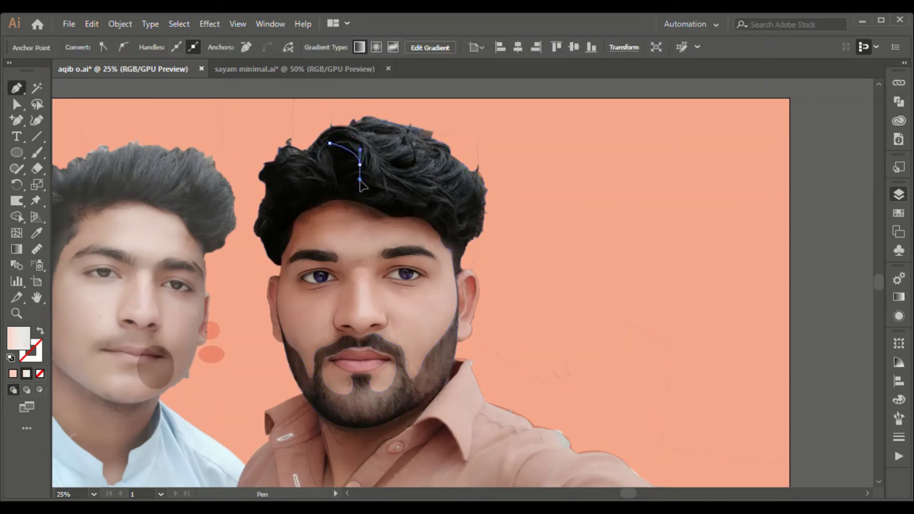
Trace curved hair-strand paths across the top of the head with the Pen tool.
{"action": "left_click", "coordinate": [337, 186]}
{"action": "left_click", "coordinate": [333, 174]}
{"action": "left_click", "coordinate": [329, 143]}
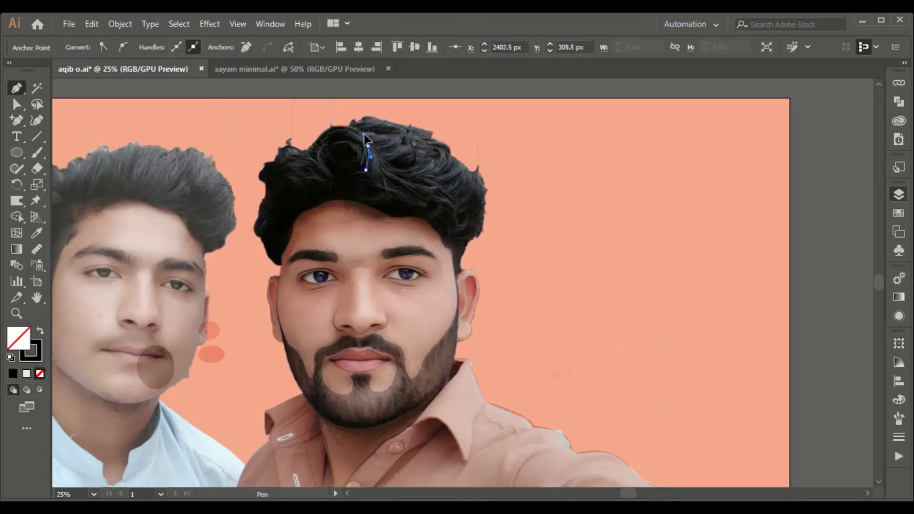
{"action": "left_click_drag", "start_coordinate": [350, 126], "coordinate": [353, 129]}
{"action": "key", "text": "ctrl+plus"}
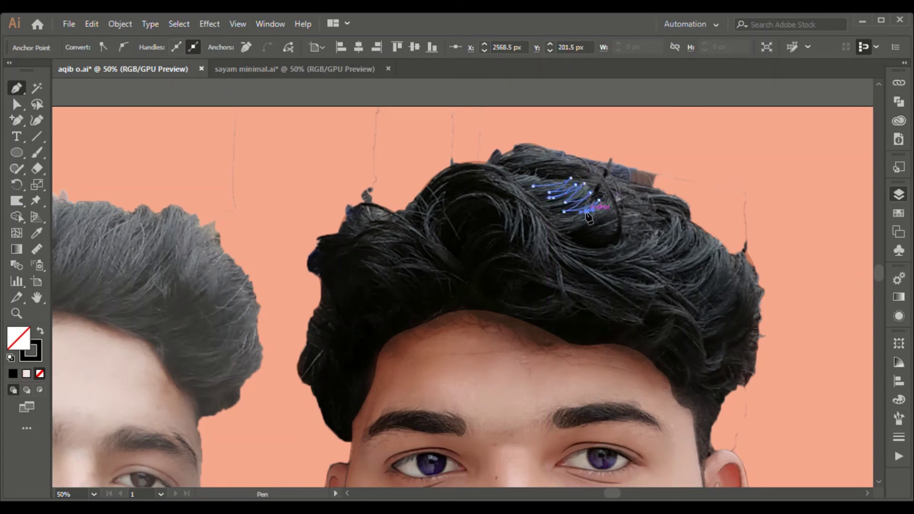
{"action": "left_click_drag", "start_coordinate": [631, 233], "coordinate": [594, 261]}
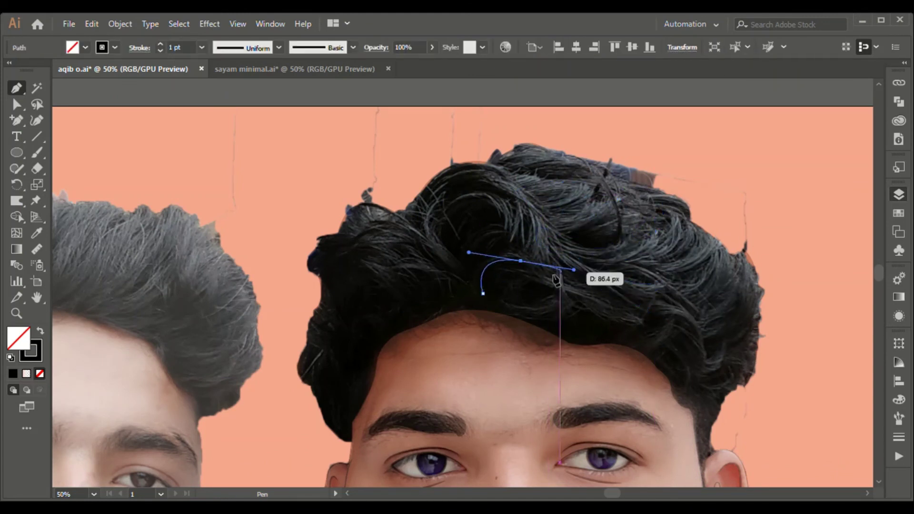
{"action": "key", "text": "ctrl+plus"}
{"action": "key", "text": "ctrl+plus"}
{"action": "key", "text": "ctrl+plus"}
{"action": "key", "text": "ctrl+minus"}
{"action": "key", "text": "ctrl+minus"}
{"action": "key", "text": "ctrl+minus"}
{"action": "left_click_drag", "start_coordinate": [495, 302], "coordinate": [536, 259]}
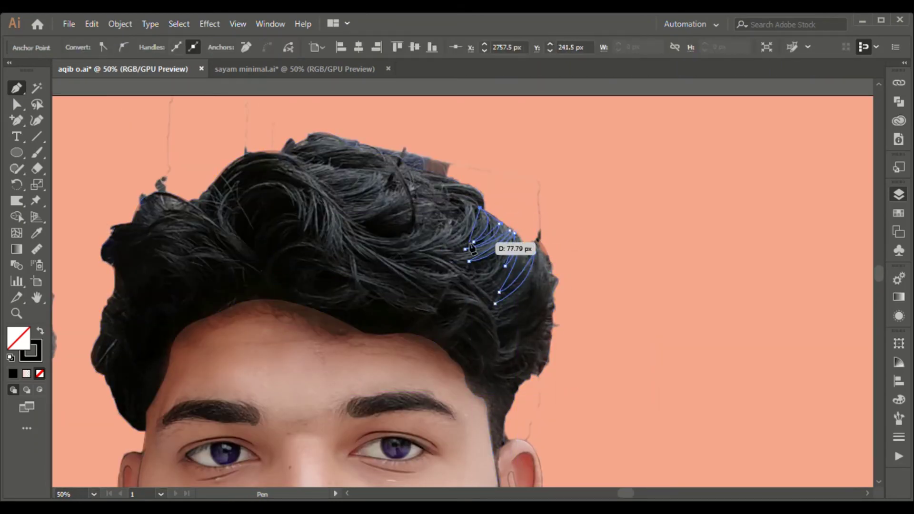
{"action": "left_click_drag", "start_coordinate": [451, 255], "coordinate": [467, 245]}
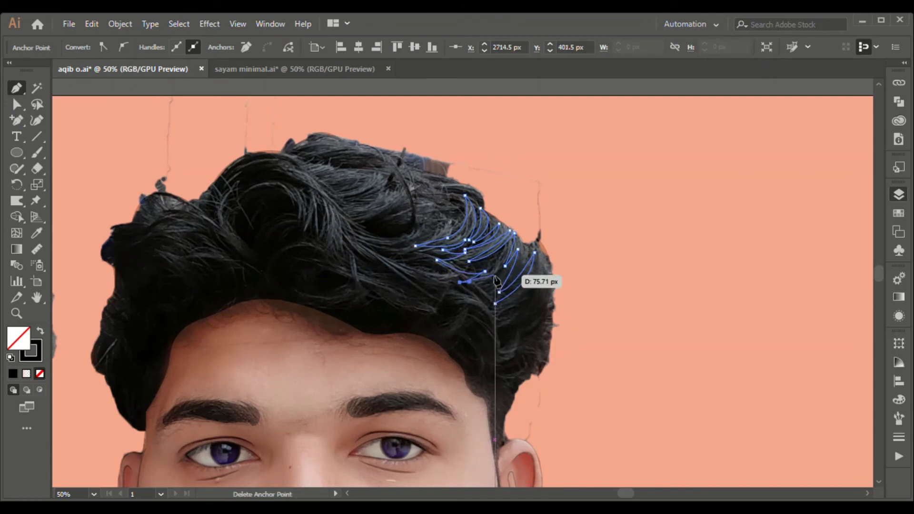
Trace further hair strands on the right and left sides and over the top.
{"action": "left_click_drag", "start_coordinate": [497, 281], "coordinate": [506, 266]}
{"action": "left_click", "coordinate": [447, 299]}
{"action": "left_click", "coordinate": [480, 291]}
{"action": "left_click", "coordinate": [495, 324]}
{"action": "left_click_drag", "start_coordinate": [509, 357], "coordinate": [519, 338]}
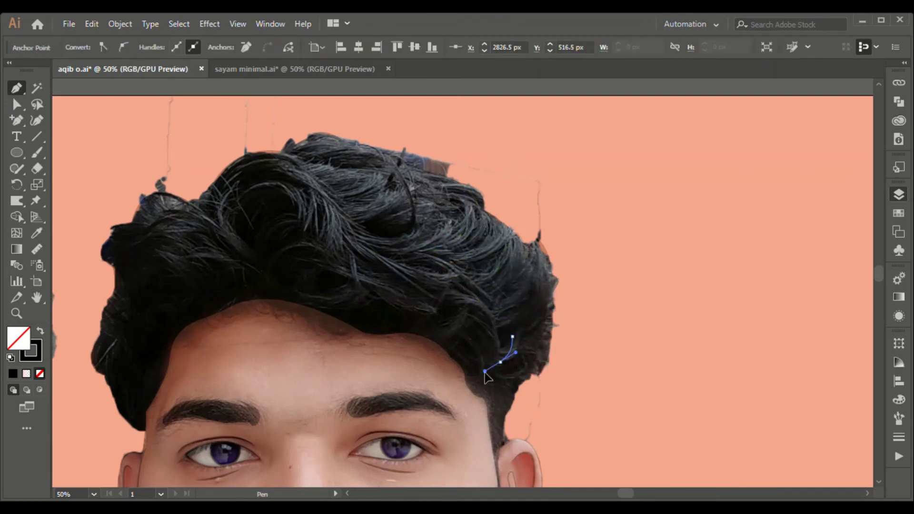
{"action": "left_click_drag", "start_coordinate": [437, 320], "coordinate": [439, 318]}
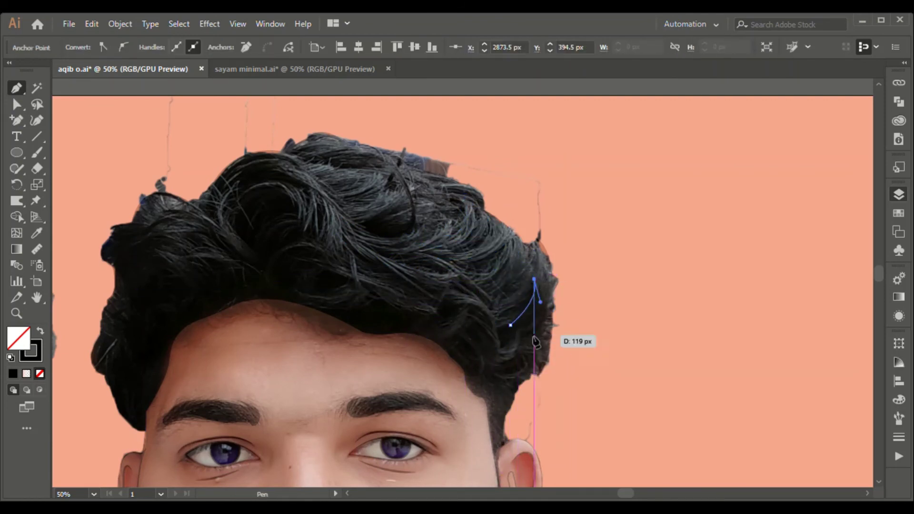
{"action": "left_click_drag", "start_coordinate": [138, 223], "coordinate": [157, 214]}
{"action": "left_click", "coordinate": [195, 223]}
{"action": "left_click", "coordinate": [217, 246]}
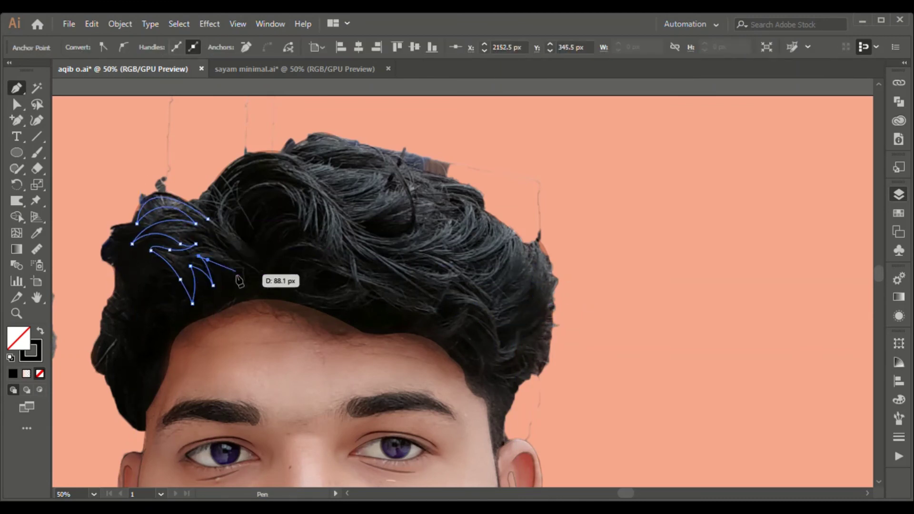
{"action": "left_click_drag", "start_coordinate": [300, 149], "coordinate": [339, 147]}
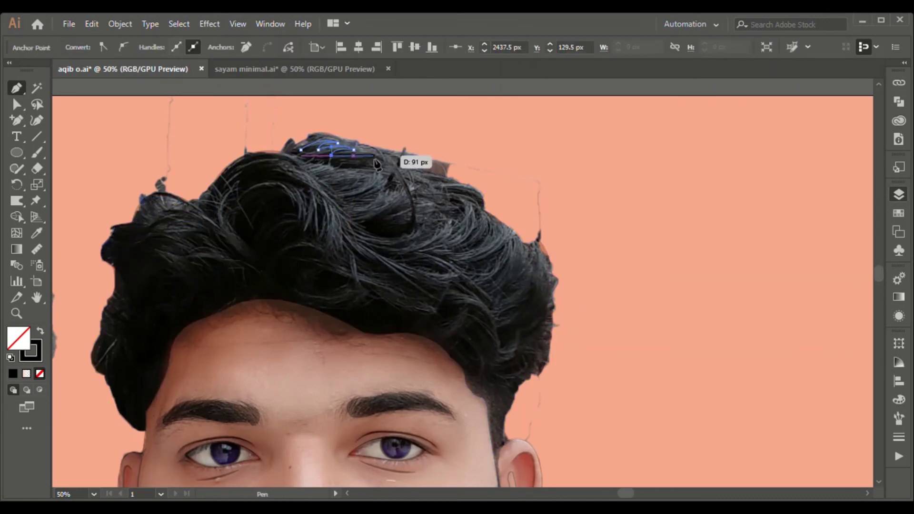
Select the new hair strands and swap them to a dark fill with no outline.
{"action": "key", "text": "ctrl+shift+w"}
{"action": "key", "text": "v"}
{"action": "left_click", "coordinate": [367, 243]}
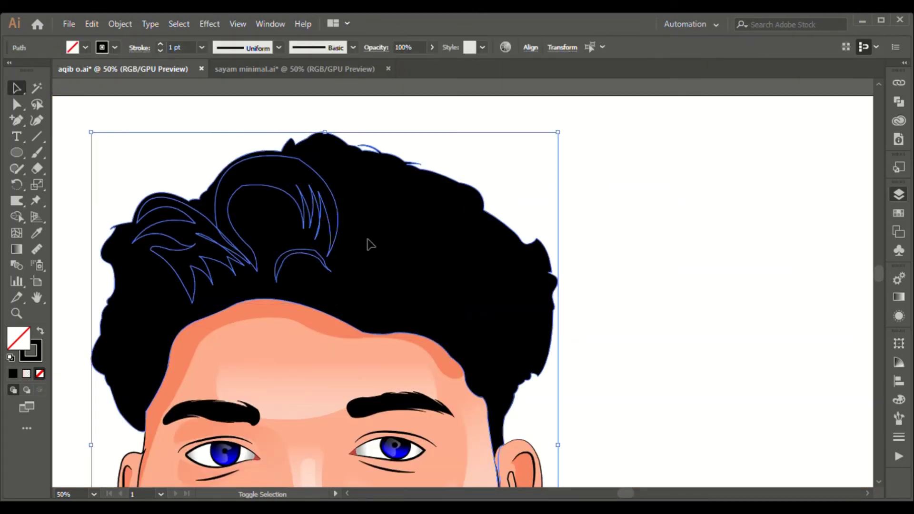
{"action": "left_click", "coordinate": [335, 174]}
{"action": "left_click", "coordinate": [526, 316], "text": "shift"}
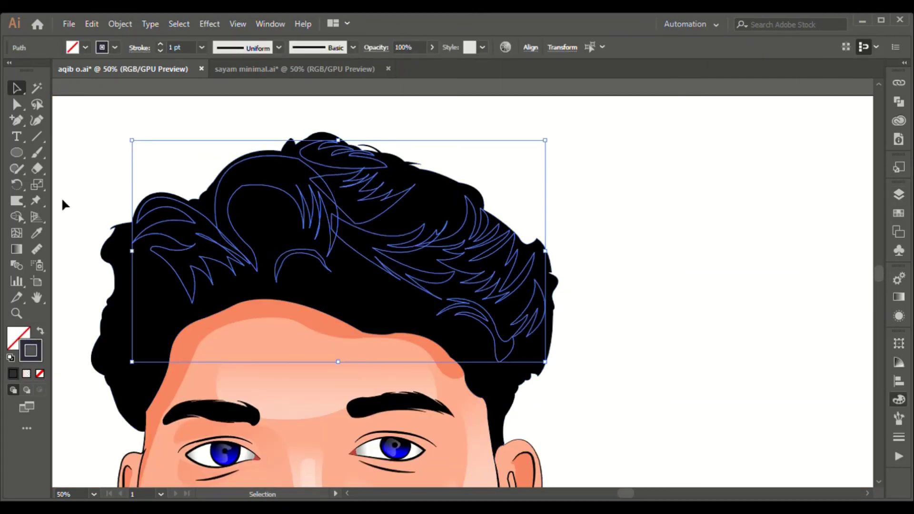
{"action": "key", "text": "shift+x"}
{"action": "left_click", "coordinate": [720, 264]}
{"action": "key", "text": "ctrl+a"}
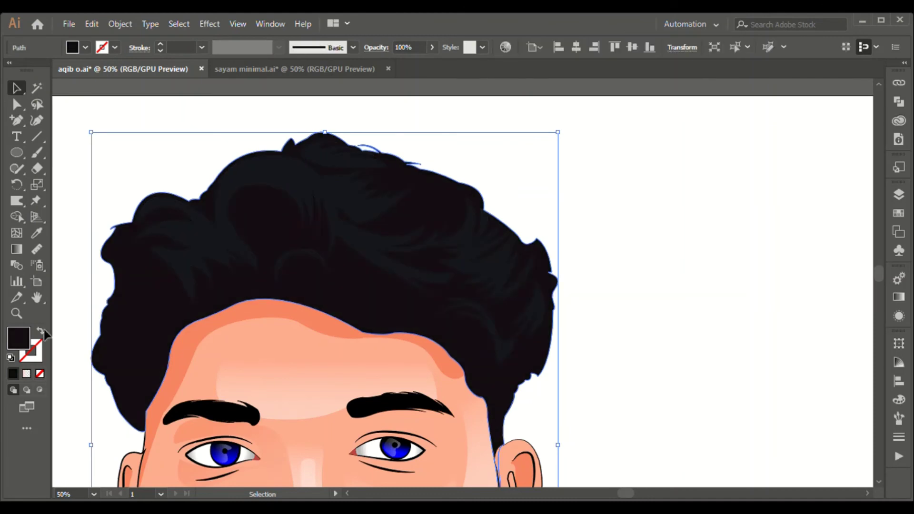
{"action": "key", "text": "ctrl+shift+a"}
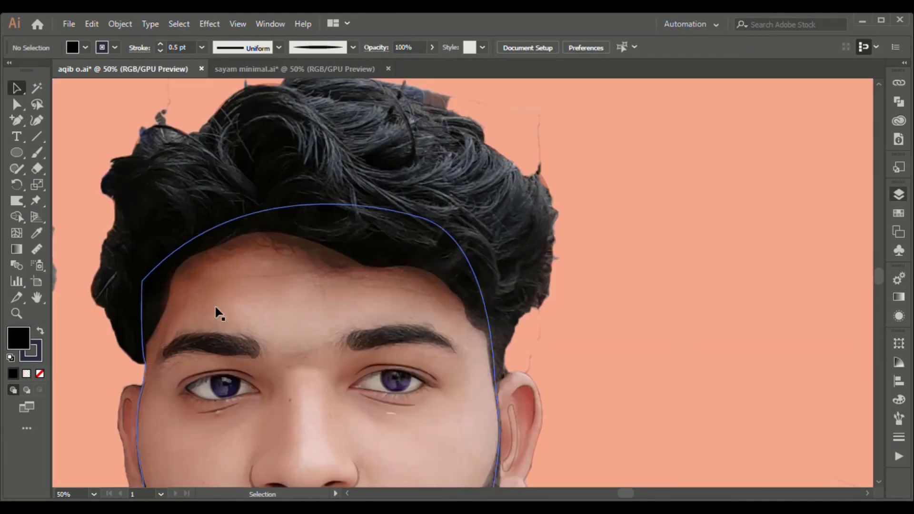
Begin a new Pen path along the left edge of the hairline.
{"action": "key", "text": "p"}
{"action": "left_click", "coordinate": [112, 241]}
{"action": "left_click", "coordinate": [118, 261]}
{"action": "left_click", "coordinate": [118, 270]}
{"action": "left_click", "coordinate": [119, 281]}
{"action": "left_click_drag", "start_coordinate": [91, 304], "coordinate": [111, 286]}
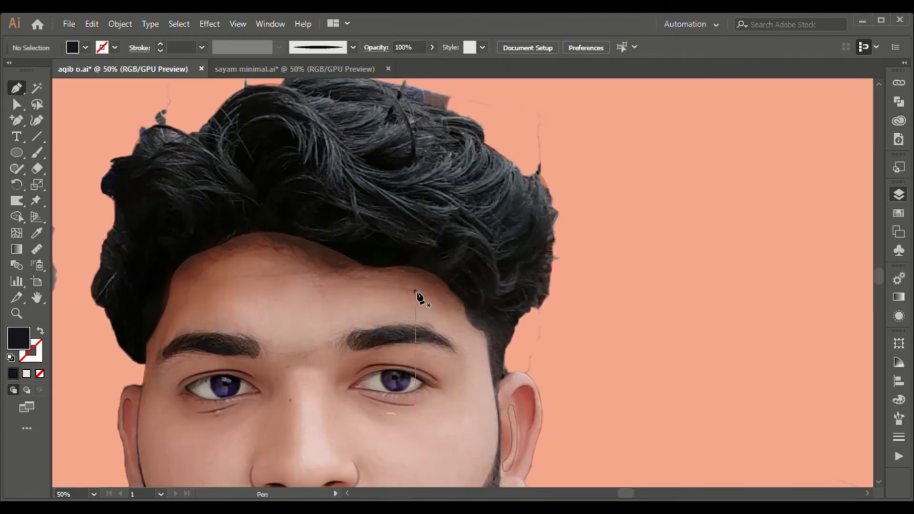
{"action": "left_click", "coordinate": [140, 302]}
{"action": "left_click", "coordinate": [142, 312]}
{"action": "left_click", "coordinate": [143, 322]}
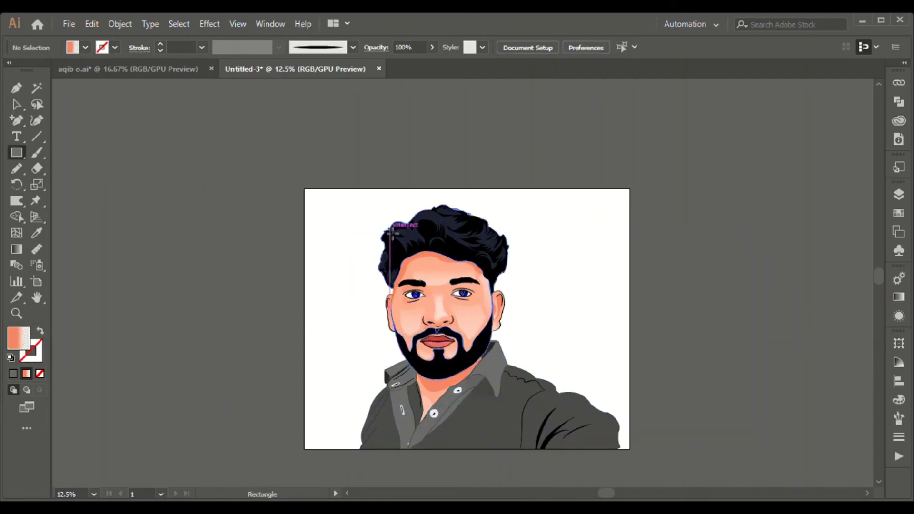
Draw an artboard-size rectangle, then move and enlarge the blue circle without its black outline.
{"action": "left_click_drag", "start_coordinate": [304, 188], "coordinate": [629, 449]}
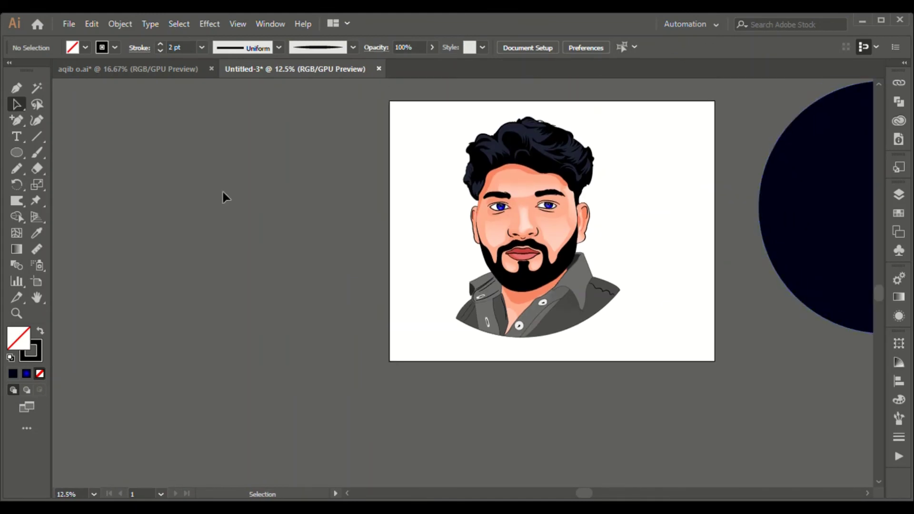
{"action": "left_click_drag", "start_coordinate": [610, 211], "coordinate": [609, 219]}
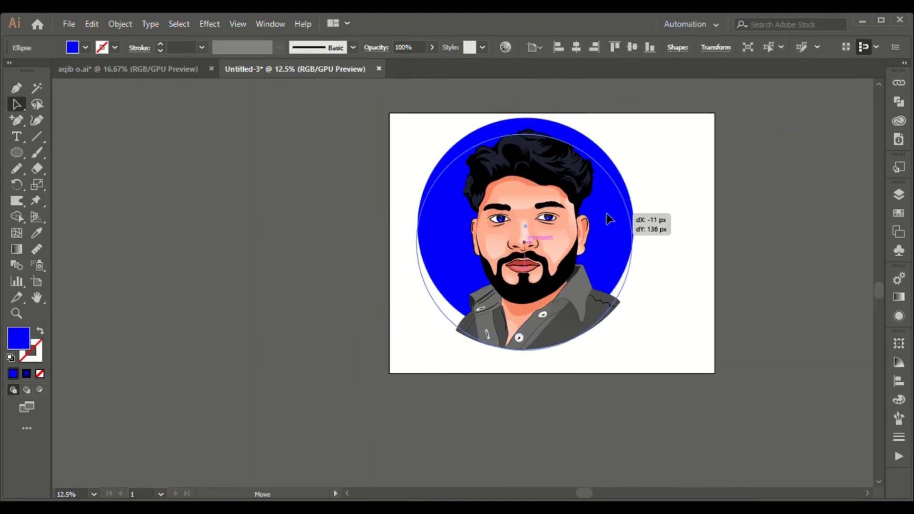
{"action": "left_click_drag", "start_coordinate": [417, 242], "coordinate": [402, 226]}
{"action": "left_click", "coordinate": [620, 312]}
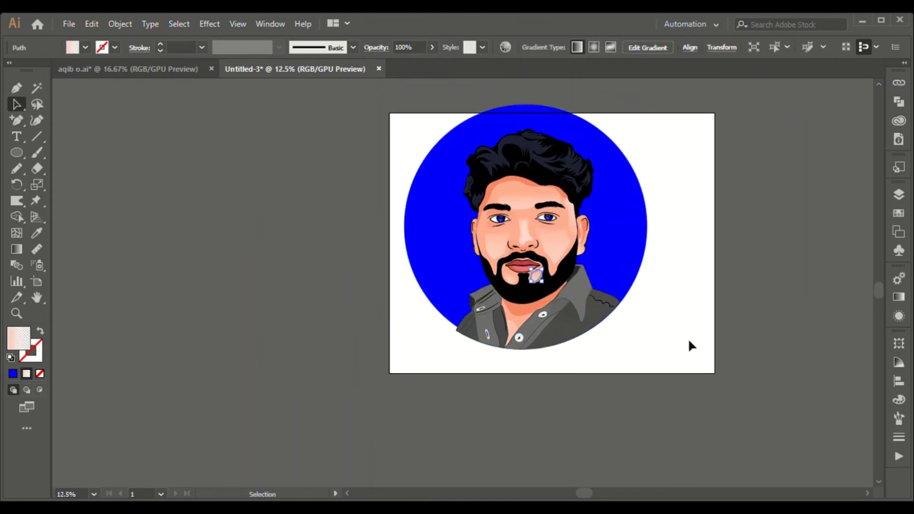
{"action": "left_click", "coordinate": [610, 242]}
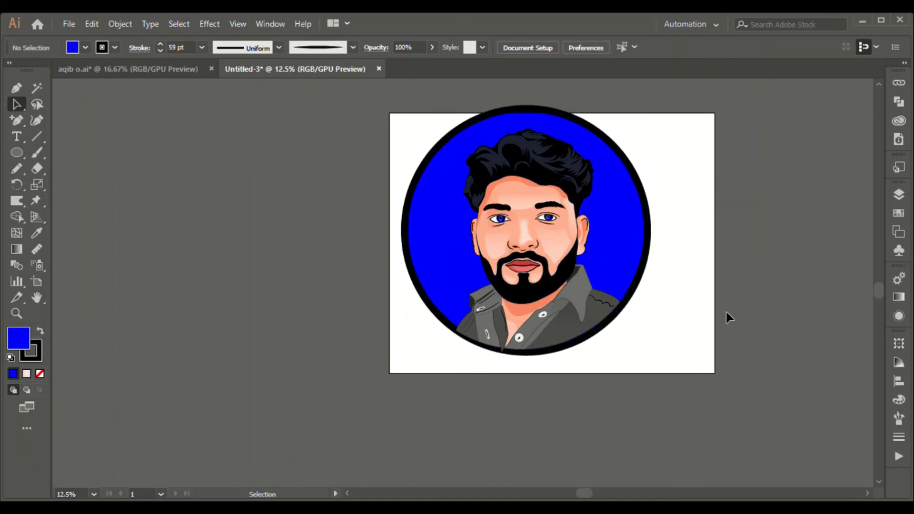
{"action": "key", "text": "ctrl+z"}
{"action": "left_click", "coordinate": [865, 345]}
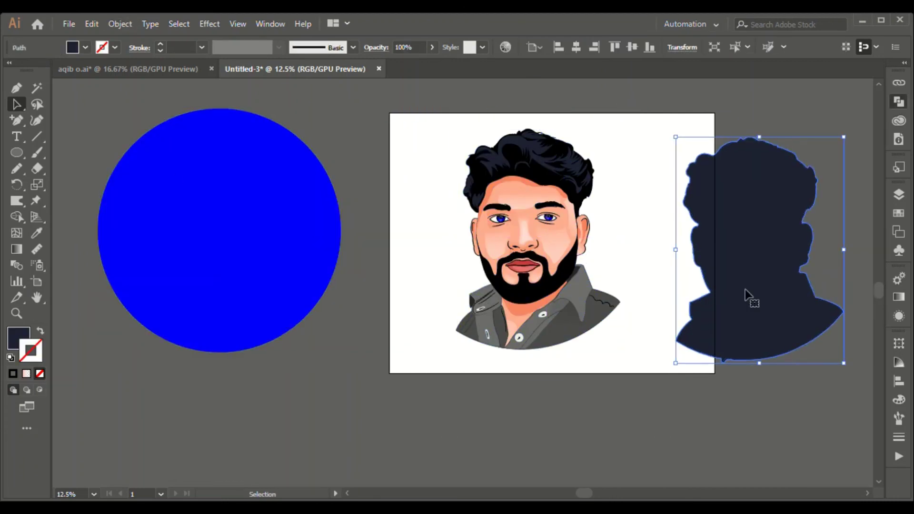
Place the white silhouette behind the portrait, with the blue circle behind it.
{"action": "left_click_drag", "start_coordinate": [746, 296], "coordinate": [524, 287]}
{"action": "key", "text": "ctrl+shift+bracketleft"}
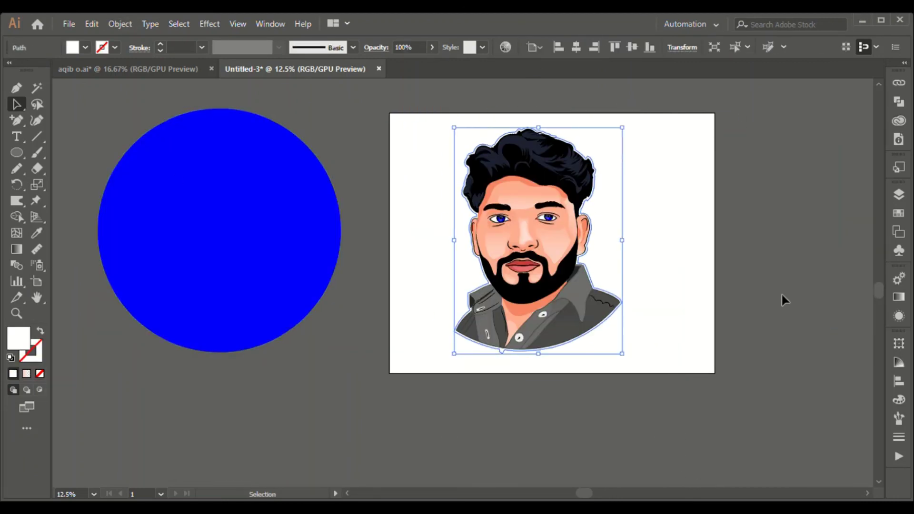
{"action": "left_click_drag", "start_coordinate": [648, 231], "coordinate": [632, 238]}
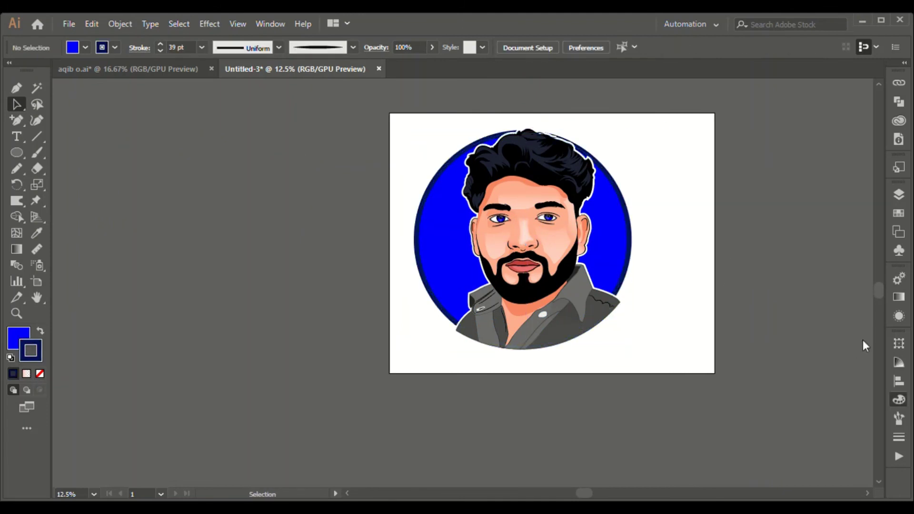
{"action": "left_click", "coordinate": [447, 324]}
Draw a pale blue rectangle matching the artboard and fit the artboard in view.
{"action": "key", "text": "ctrl+a"}
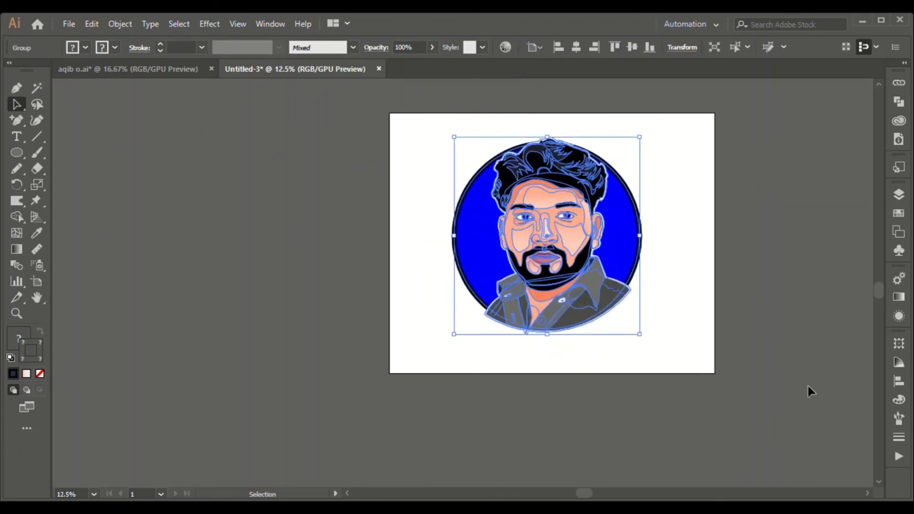
{"action": "key", "text": "m"}
{"action": "left_click_drag", "start_coordinate": [389, 112], "coordinate": [714, 373]}
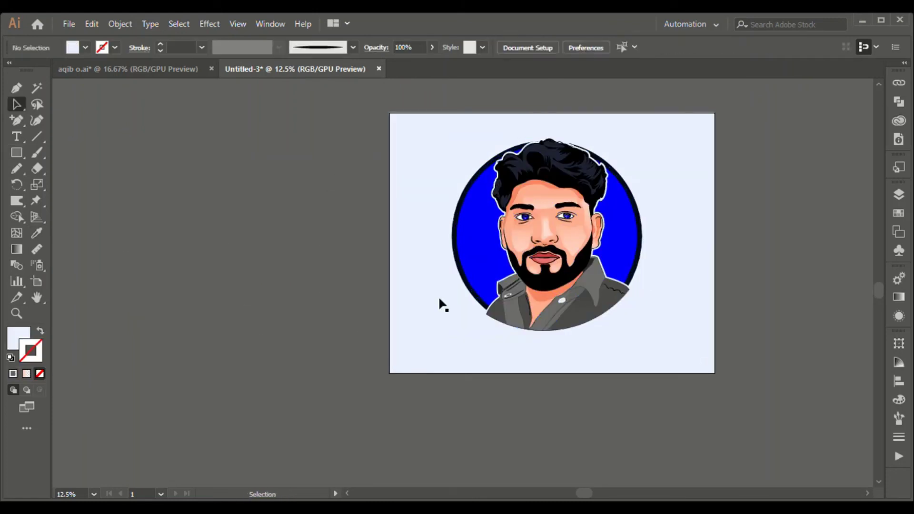
{"action": "left_click", "coordinate": [441, 297]}
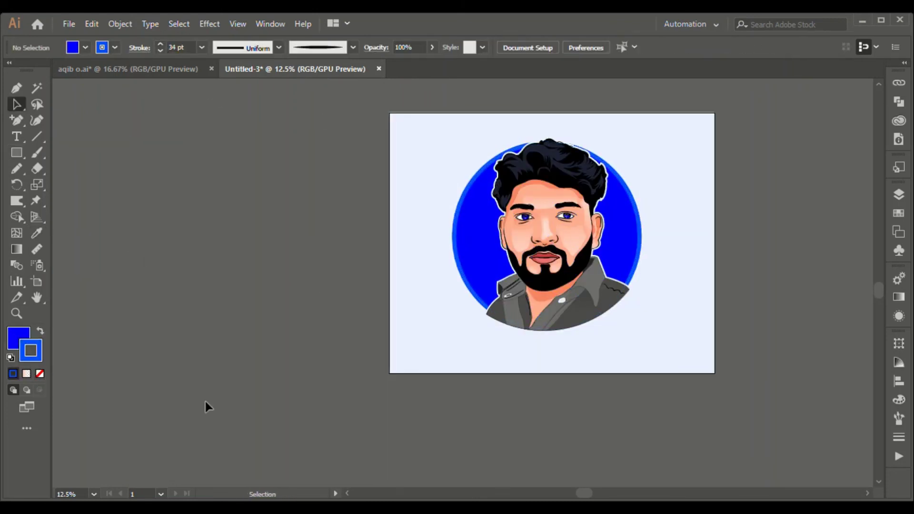
{"action": "key", "text": "ctrl+0"}
{"action": "key", "text": "ctrl+minus"}
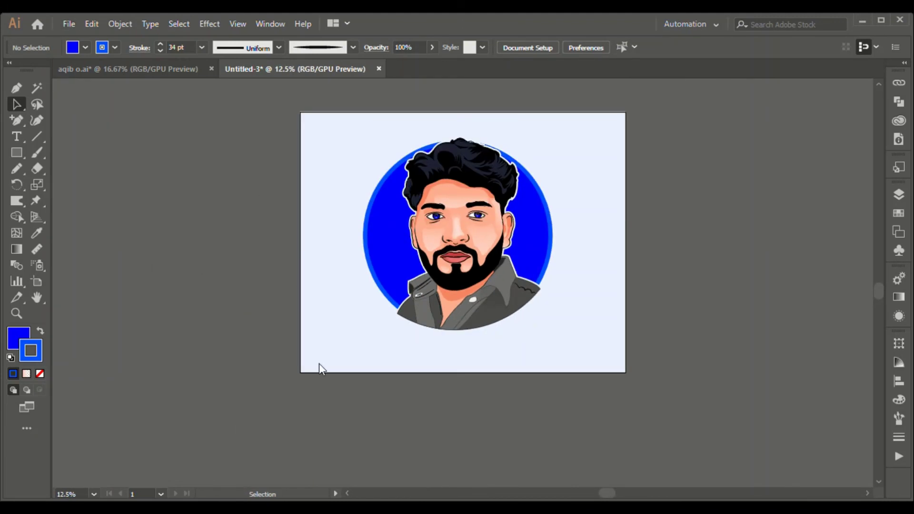
In the original document, put a narrowed rectangle behind the portrait with a dark-blue radial gradient.
{"action": "key", "text": "ctrl+Tab"}
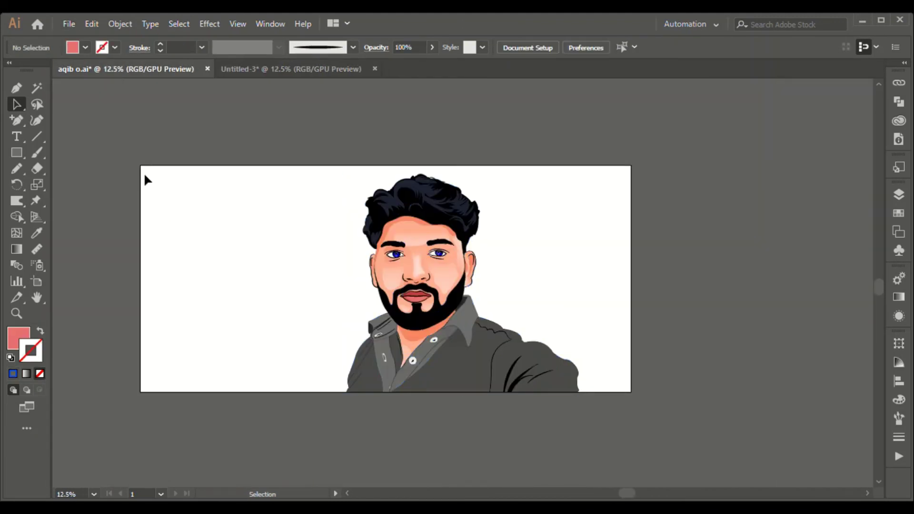
{"action": "key", "text": "ctrl+Tab"}
{"action": "key", "text": "ctrl+Tab"}
{"action": "key", "text": "m"}
{"action": "left_click_drag", "start_coordinate": [630, 165], "coordinate": [238, 391]}
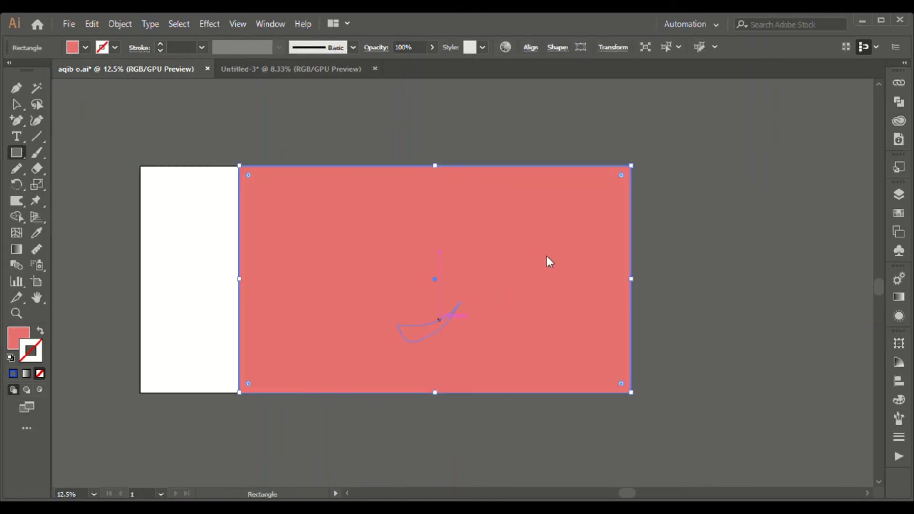
{"action": "key", "text": "ctrl+shift+bracketleft"}
{"action": "key", "text": "v"}
{"action": "left_click_drag", "start_coordinate": [239, 279], "coordinate": [310, 278]}
{"action": "left_click_drag", "start_coordinate": [630, 278], "coordinate": [605, 279]}
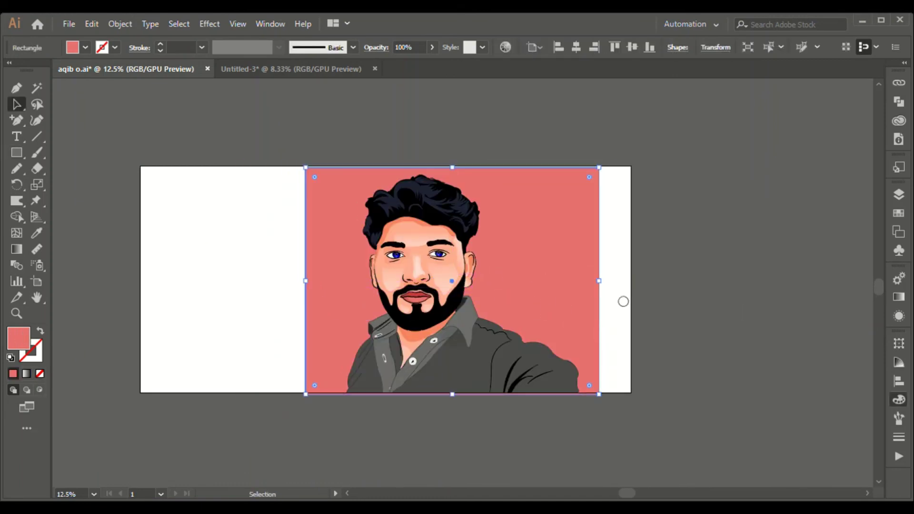
{"action": "key", "text": "period"}
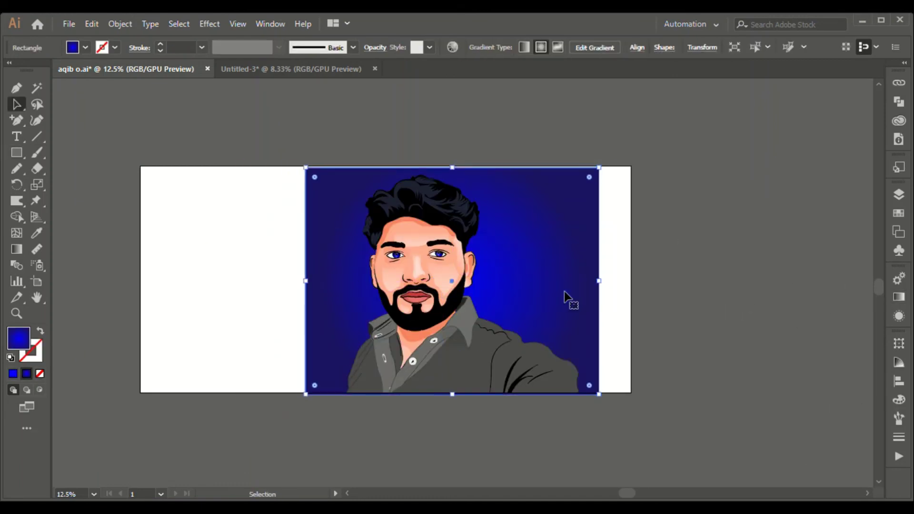